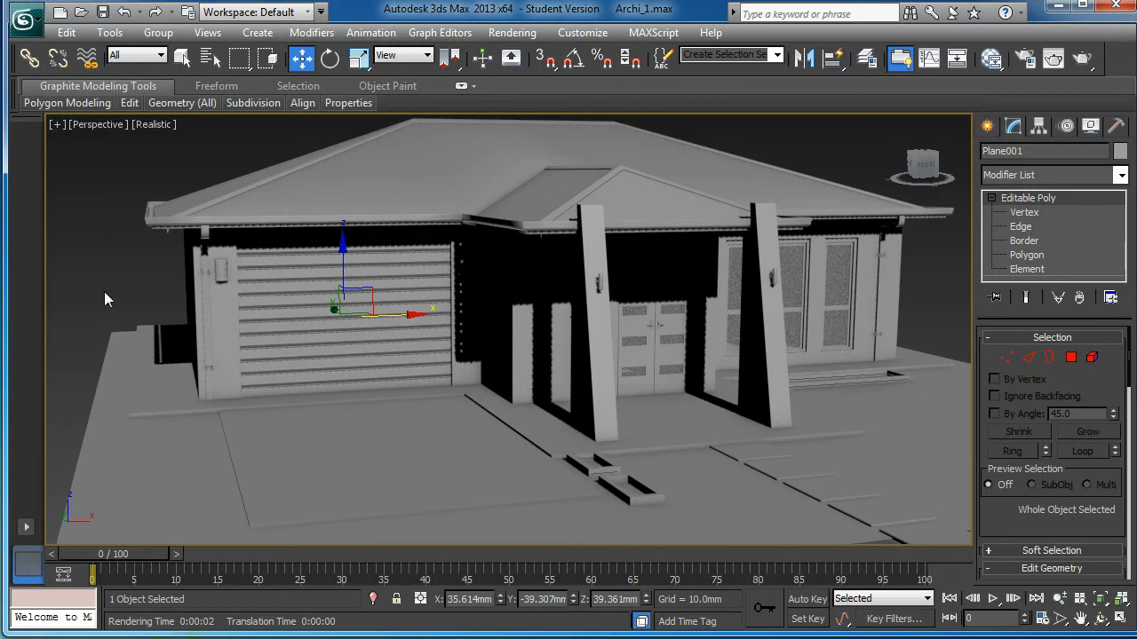
Step: Clear the selection and frame the house front door from a slightly higher angle
{"action": "left_click", "coordinate": [128, 240]}
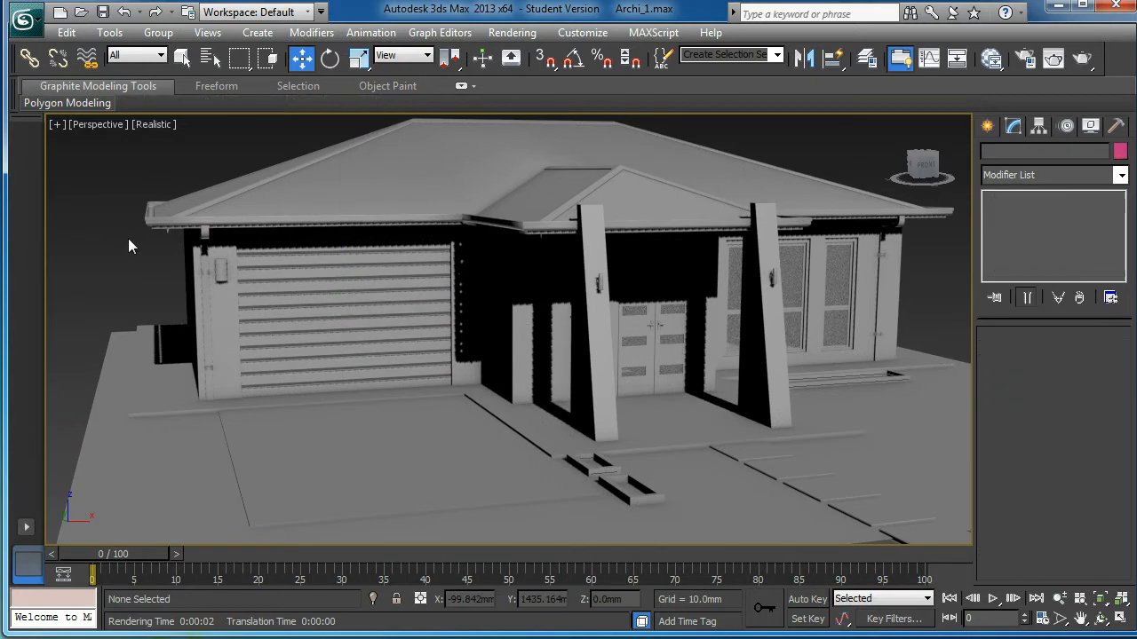
{"action": "mouse_move", "coordinate": [274, 246]}
{"action": "middle_mouse_down"}
{"action": "mouse_move", "coordinate": [252, 249]}
{"action": "mouse_move", "coordinate": [681, 246]}
{"action": "middle_mouse_up"}
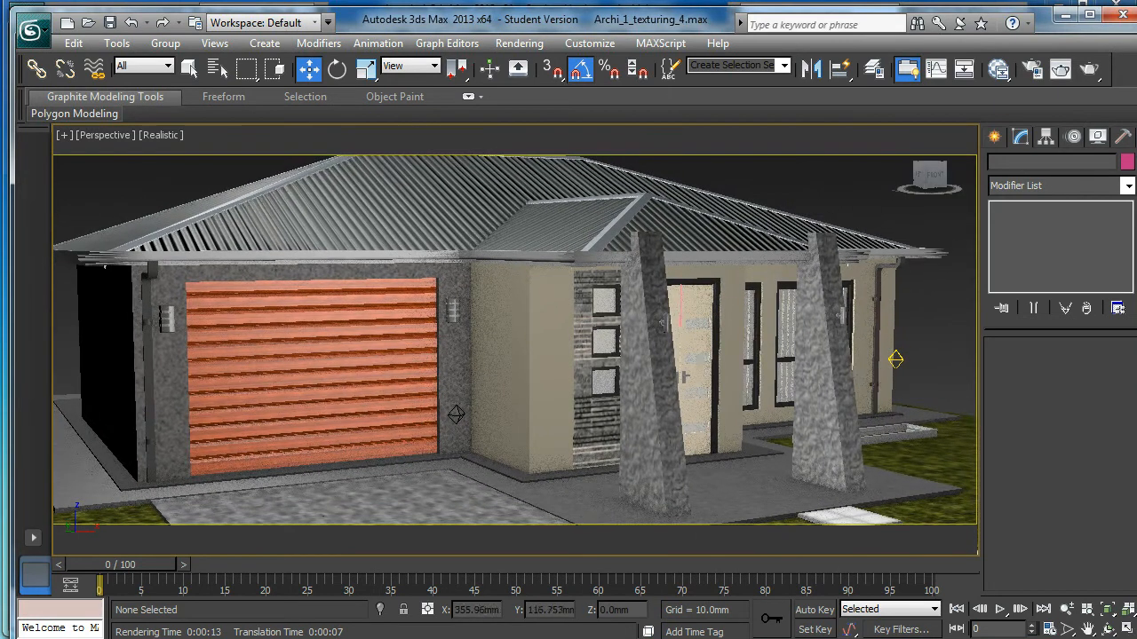
{"action": "middle_click_drag", "start_coordinate": [706, 368], "coordinate": [685, 374], "text": "alt"}
{"action": "middle_click_drag", "start_coordinate": [421, 381], "coordinate": [464, 377], "text": "alt"}
{"action": "mouse_move", "coordinate": [696, 383]}
{"action": "middle_mouse_down", "text": "alt"}
{"action": "mouse_move", "coordinate": [680, 399]}
{"action": "mouse_move", "coordinate": [696, 388]}
{"action": "middle_mouse_up", "text": "alt"}
{"action": "scroll", "coordinate": [662, 417], "scroll_direction": "down", "scroll_amount": 2}
{"action": "middle_click_drag", "start_coordinate": [659, 472], "coordinate": [647, 441]}
{"action": "middle_click_drag", "start_coordinate": [707, 333], "coordinate": [684, 309], "text": "alt"}
{"action": "scroll", "coordinate": [625, 347], "scroll_direction": "up", "scroll_amount": 1}
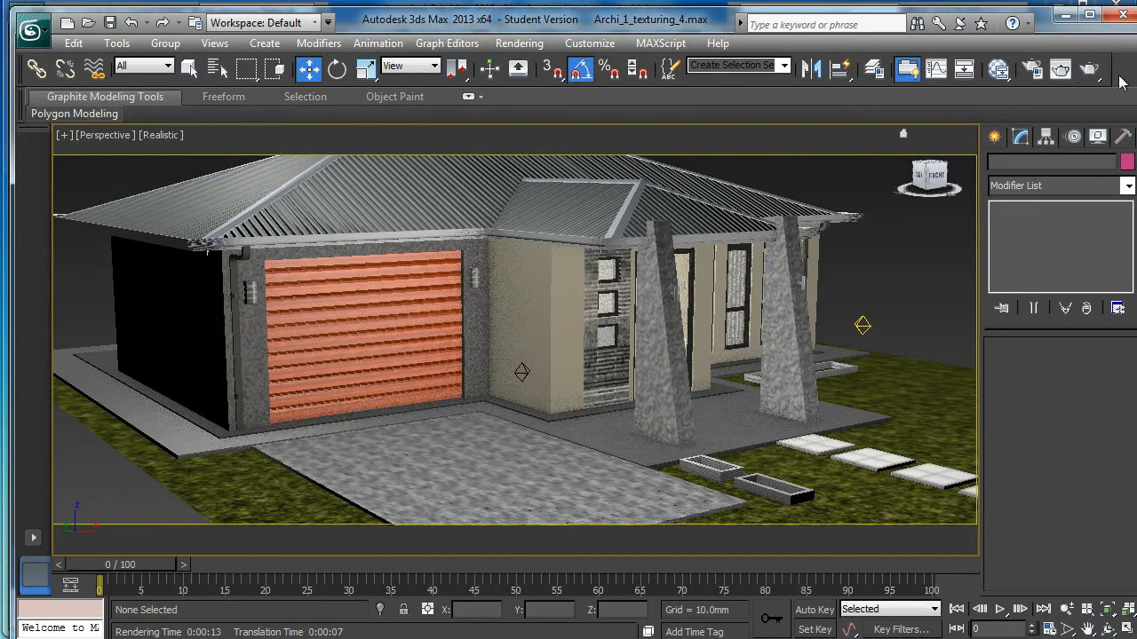
Step: Render the textured house, then close the rendered image window
{"action": "left_click", "coordinate": [1090, 70]}
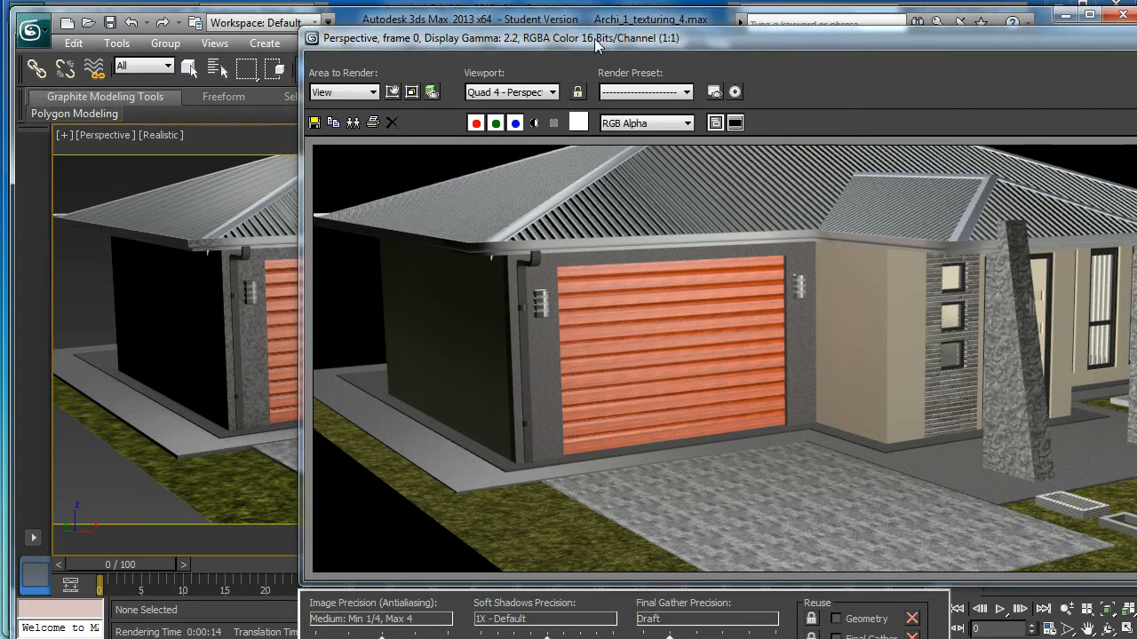
{"action": "left_click_drag", "start_coordinate": [890, 41], "coordinate": [615, 34]}
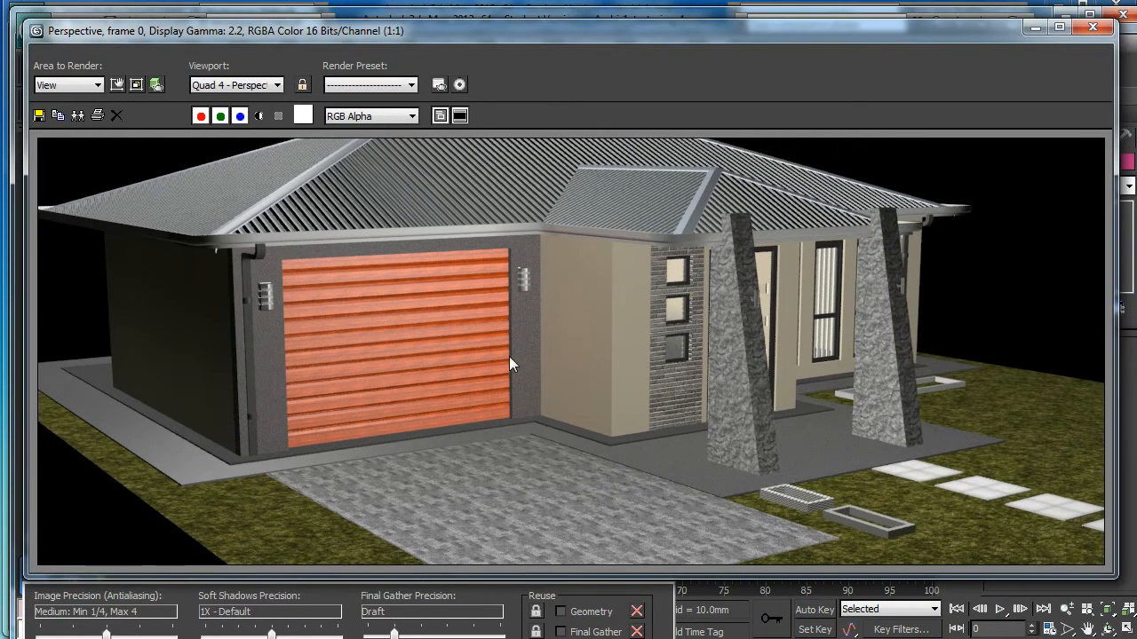
{"action": "left_click", "coordinate": [1093, 28]}
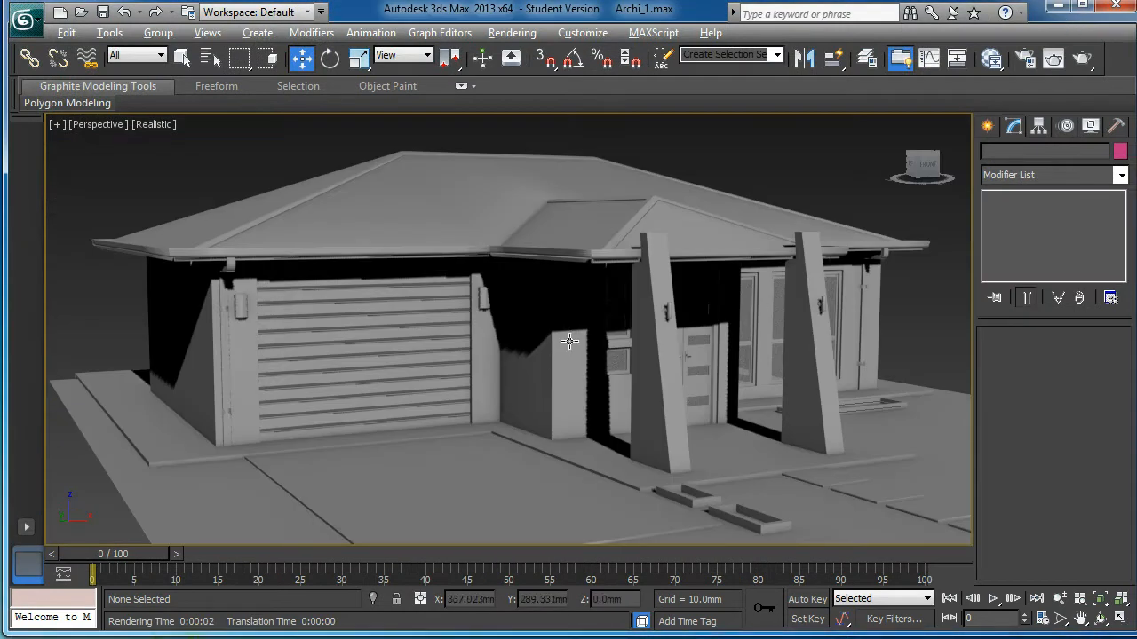
{"action": "middle_click_drag", "start_coordinate": [569, 341], "coordinate": [627, 327], "text": "alt"}
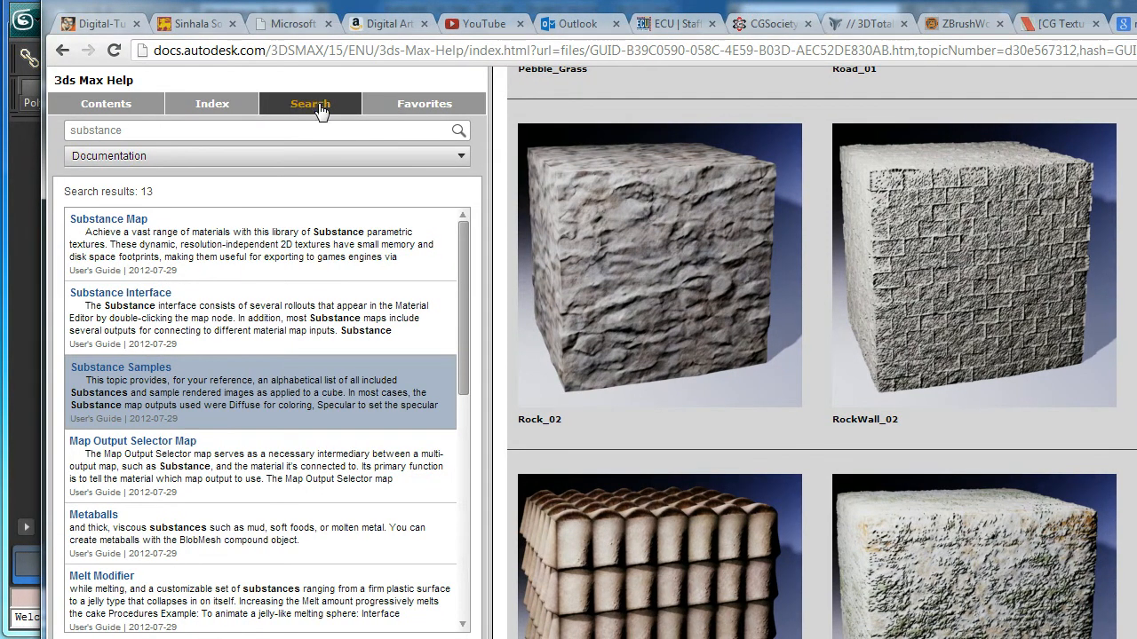
Step: Search the help for 'substance' and browse Substance Samples textures like RockWall_02
{"action": "left_click", "coordinate": [130, 134]}
{"action": "left_click_drag", "start_coordinate": [127, 131], "coordinate": [68, 131]}
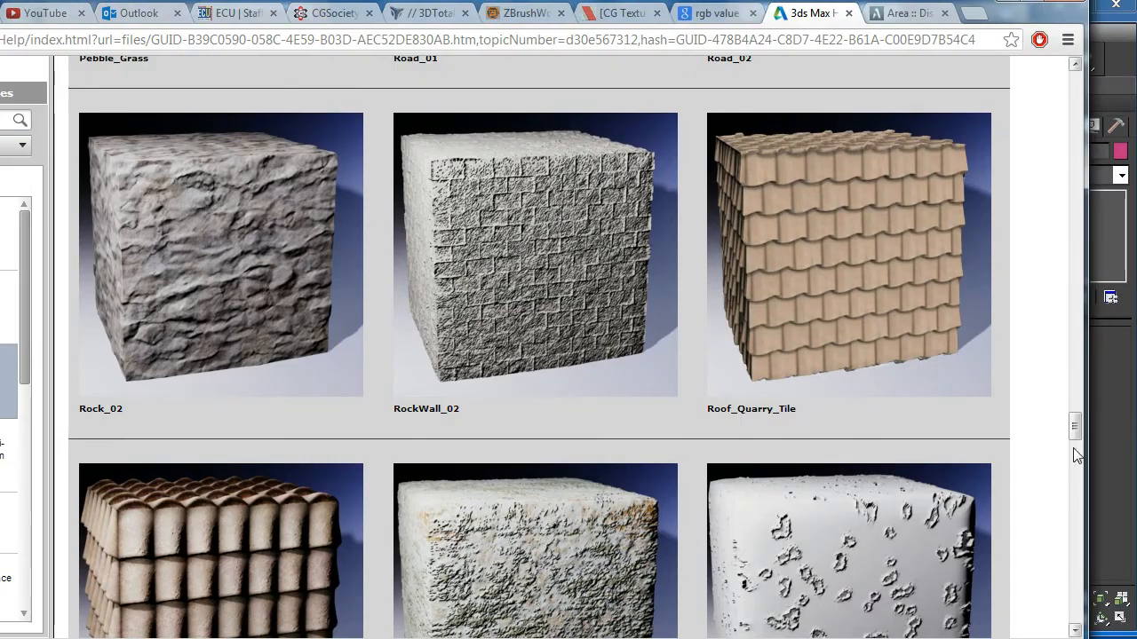
{"action": "mouse_move", "coordinate": [1075, 427]}
{"action": "left_mouse_down"}
{"action": "mouse_move", "coordinate": [1083, 96]}
{"action": "mouse_move", "coordinate": [1117, 365]}
{"action": "mouse_move", "coordinate": [1106, 545]}
{"action": "left_mouse_up"}
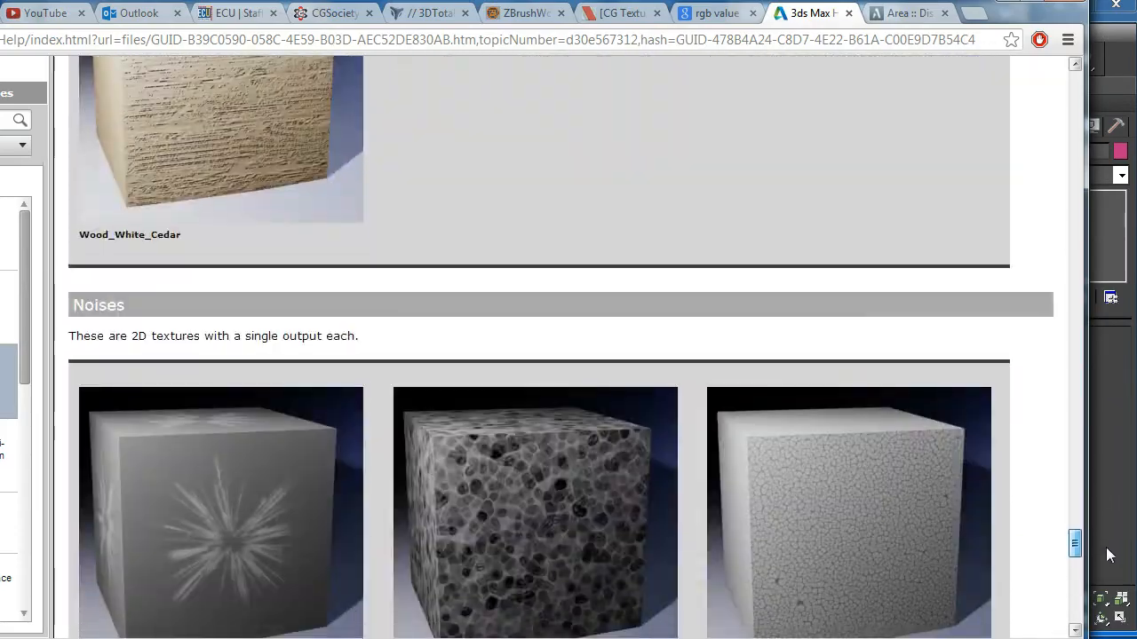
{"action": "left_click", "coordinate": [1006, 8]}
{"action": "mouse_move", "coordinate": [576, 394]}
{"action": "middle_mouse_down", "text": "alt"}
{"action": "mouse_move", "coordinate": [615, 274]}
{"action": "mouse_move", "coordinate": [539, 165]}
{"action": "middle_mouse_up", "text": "alt"}
Step: In Render Setup's Assign Renderer, set the production renderer to NVIDIA mental ray
{"action": "left_click", "coordinate": [512, 32]}
{"action": "left_click", "coordinate": [530, 75]}
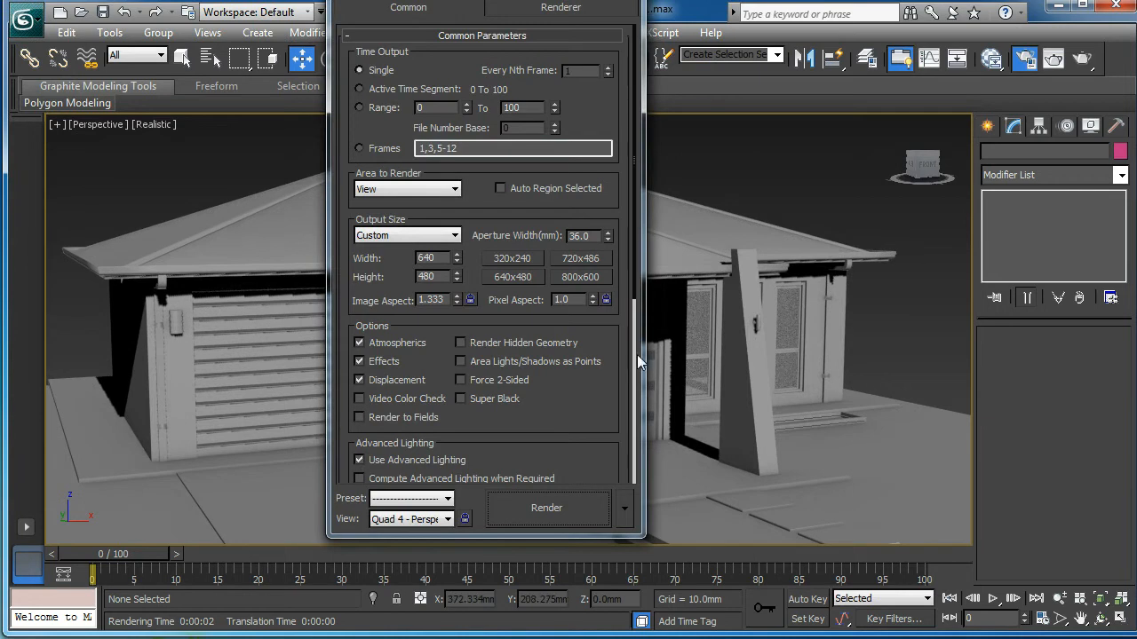
{"action": "scroll", "coordinate": [638, 361], "scroll_direction": "down", "scroll_amount": 5}
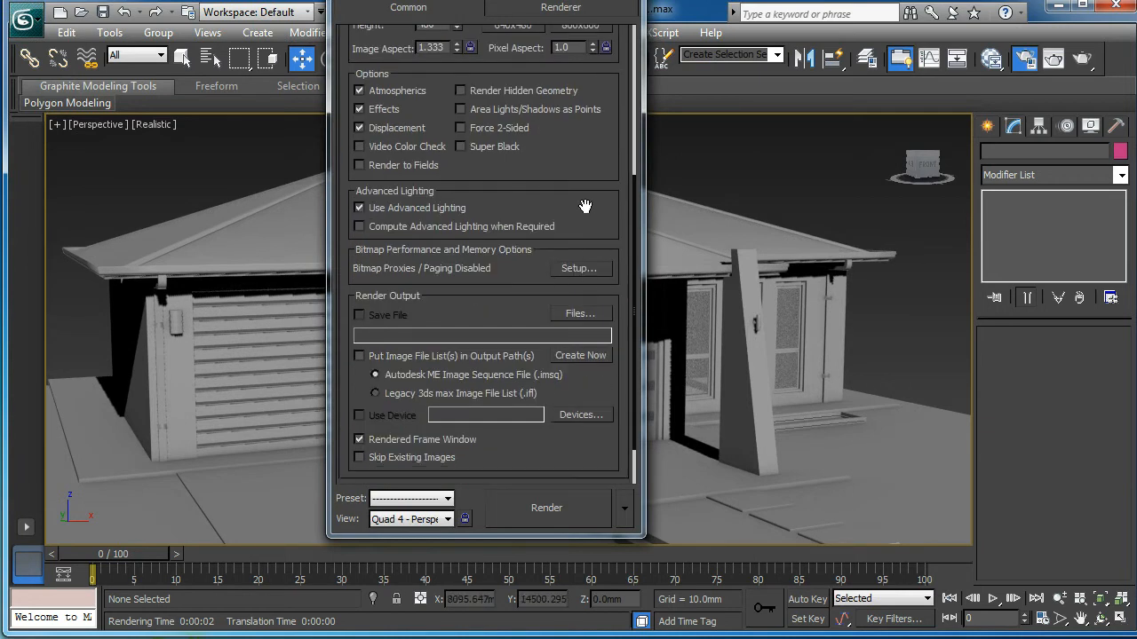
{"action": "scroll", "coordinate": [586, 230], "scroll_direction": "down", "scroll_amount": 2}
{"action": "left_click", "coordinate": [501, 475]}
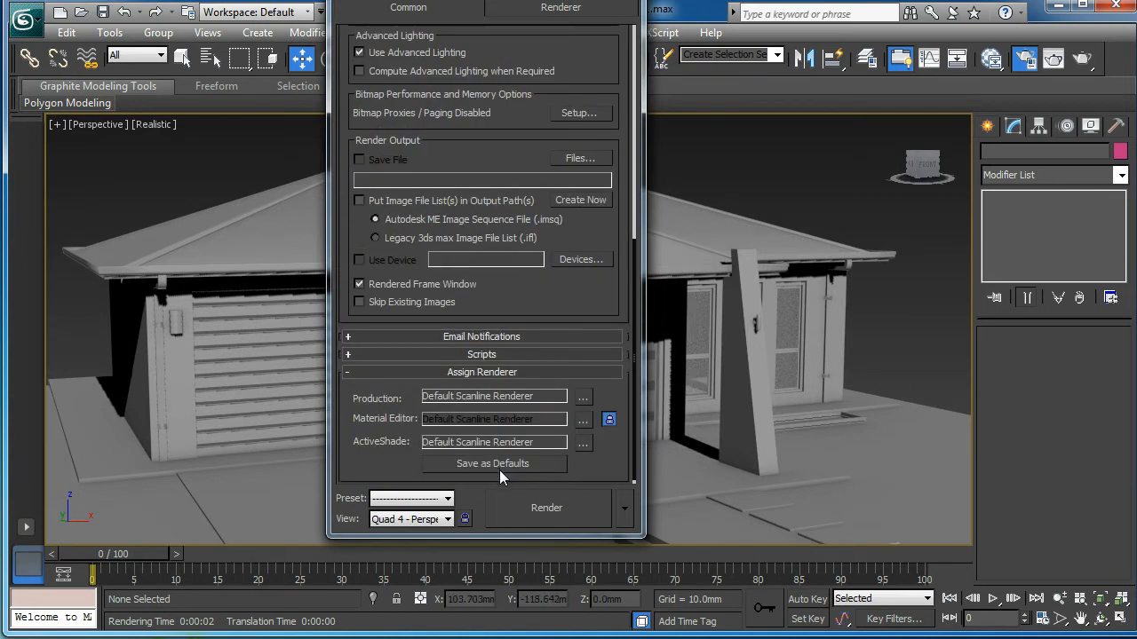
{"action": "left_click", "coordinate": [583, 399]}
{"action": "left_click", "coordinate": [421, 148]}
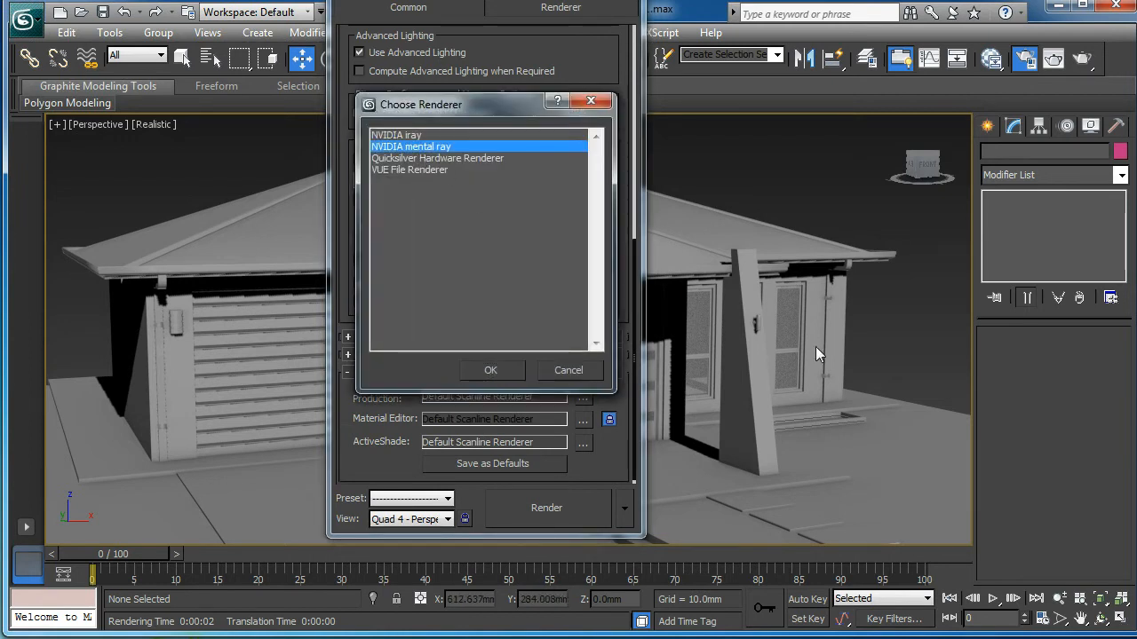
{"action": "left_click", "coordinate": [520, 374]}
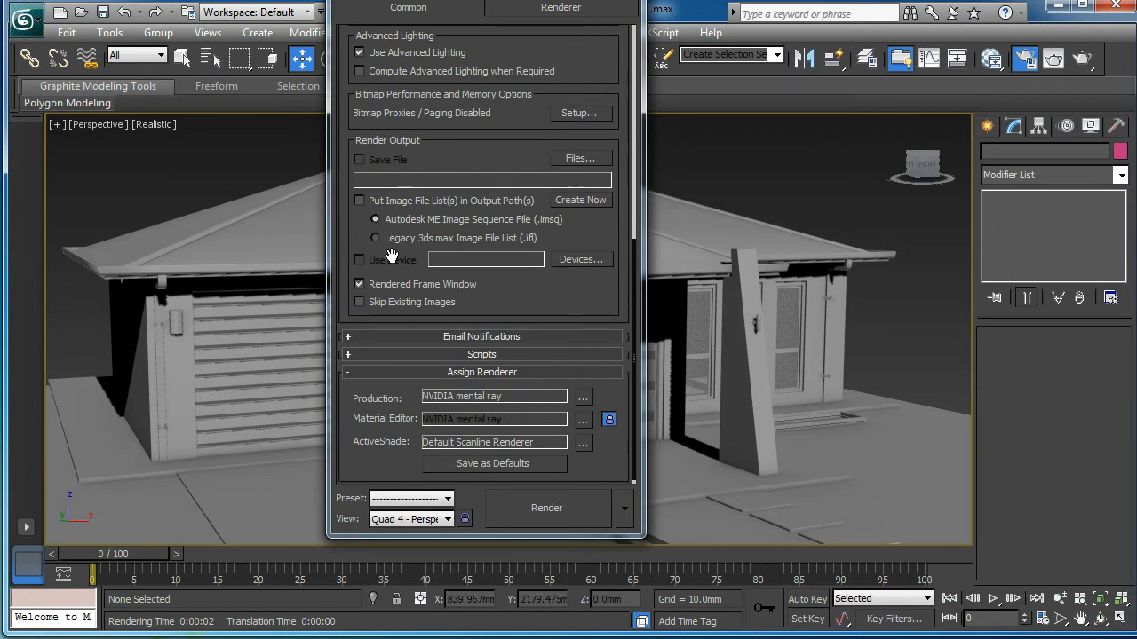
Step: Review the Bitmap Proxies settings without changes and close Render Setup
{"action": "left_click_drag", "start_coordinate": [494, 153], "coordinate": [483, 252]}
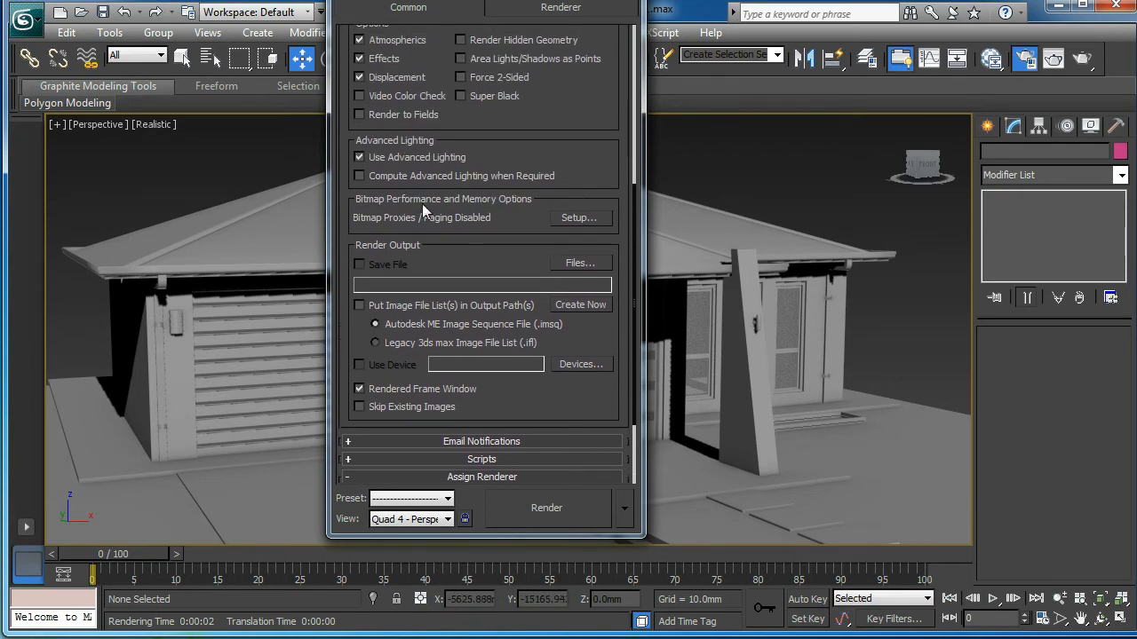
{"action": "left_click", "coordinate": [575, 218]}
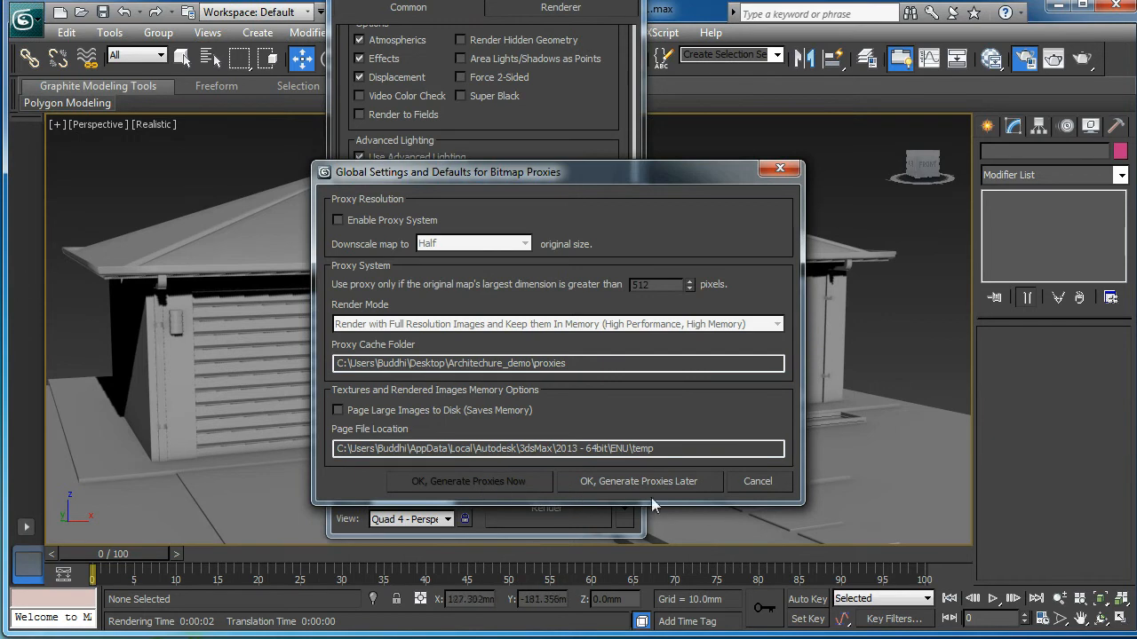
{"action": "left_click", "coordinate": [767, 491]}
{"action": "left_click", "coordinate": [625, 0]}
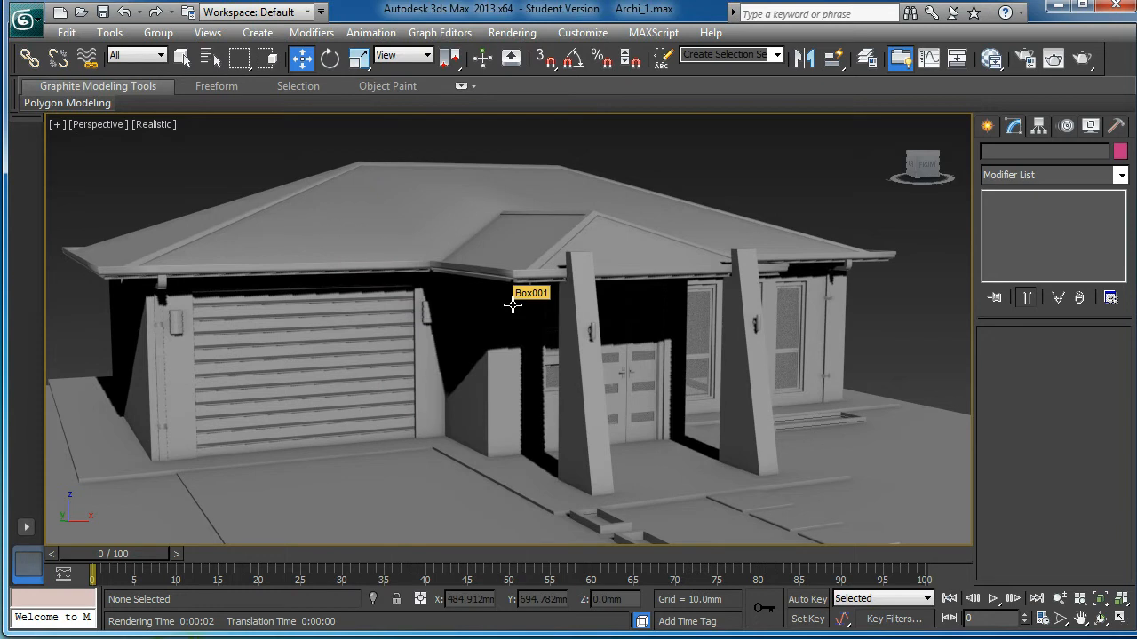
Step: Select the Box019 pillar, then delete the piller view and the old material nodes
{"action": "middle_click_drag", "start_coordinate": [577, 299], "coordinate": [570, 312], "text": "alt"}
{"action": "middle_click_drag", "start_coordinate": [484, 320], "coordinate": [612, 364]}
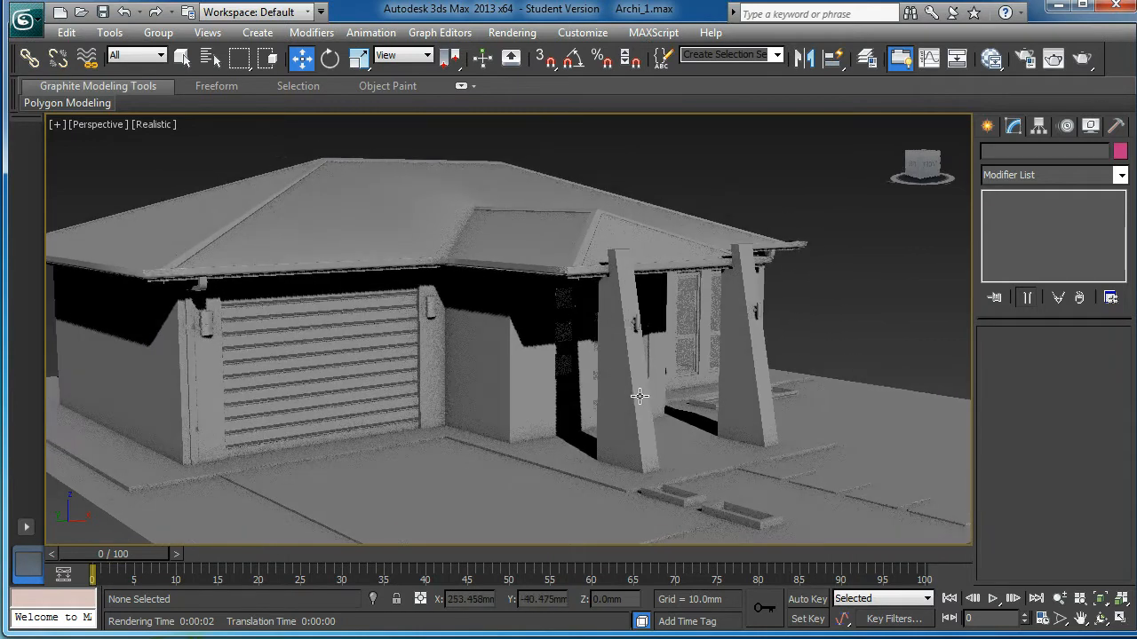
{"action": "left_click", "coordinate": [640, 396]}
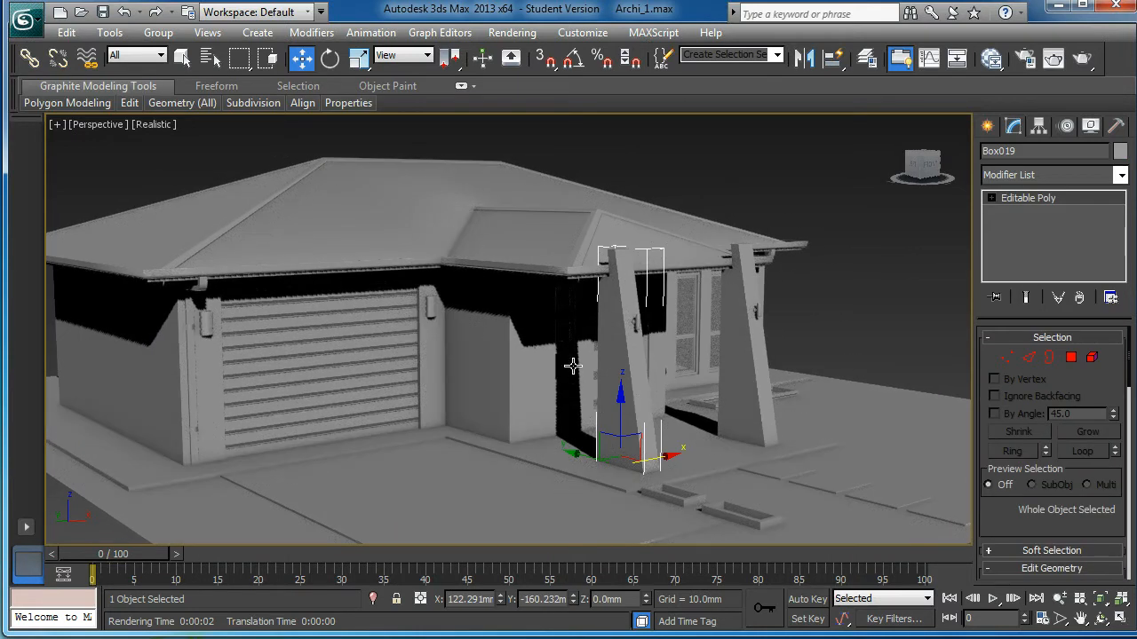
{"action": "key", "text": "m"}
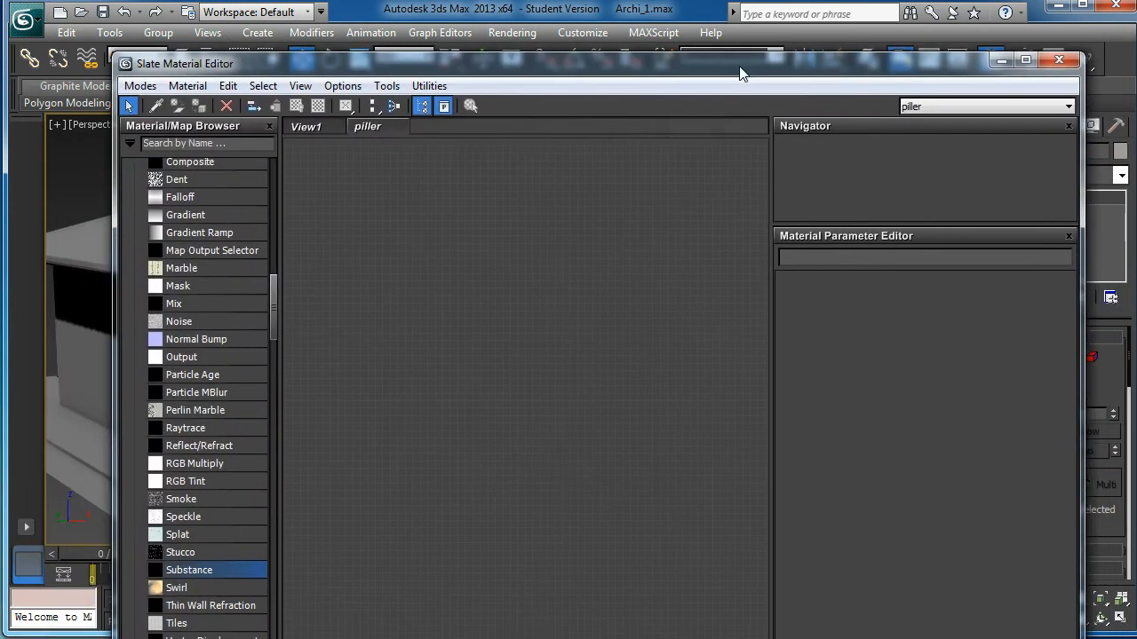
{"action": "right_click", "coordinate": [399, 127]}
{"action": "left_click", "coordinate": [462, 170]}
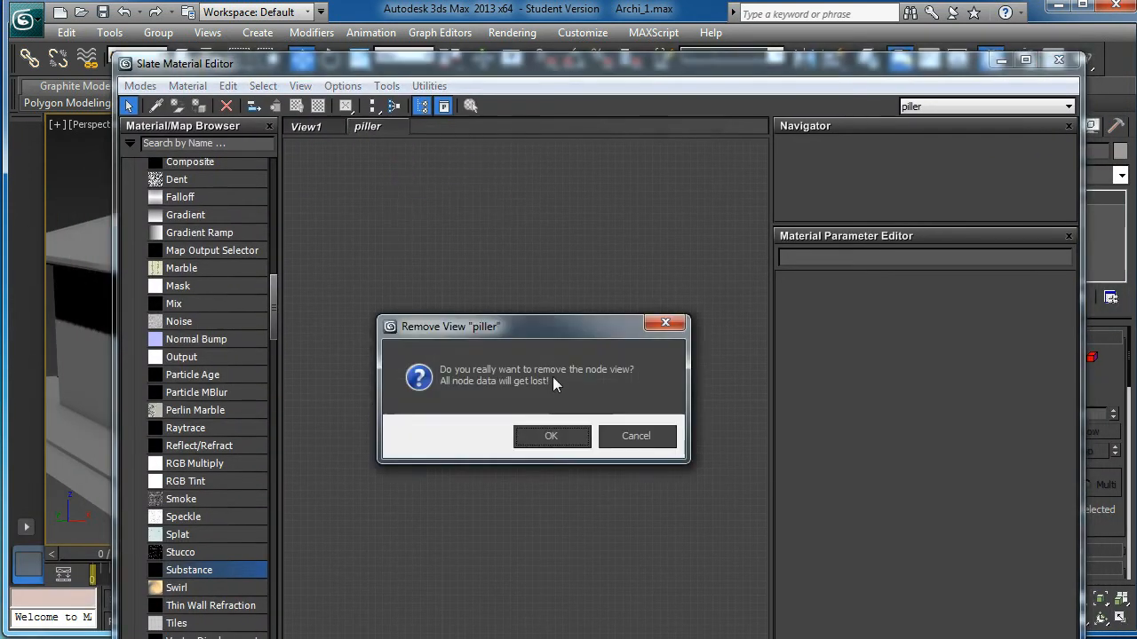
{"action": "left_click", "coordinate": [551, 435]}
{"action": "scroll", "coordinate": [463, 285], "scroll_direction": "down", "scroll_amount": 1}
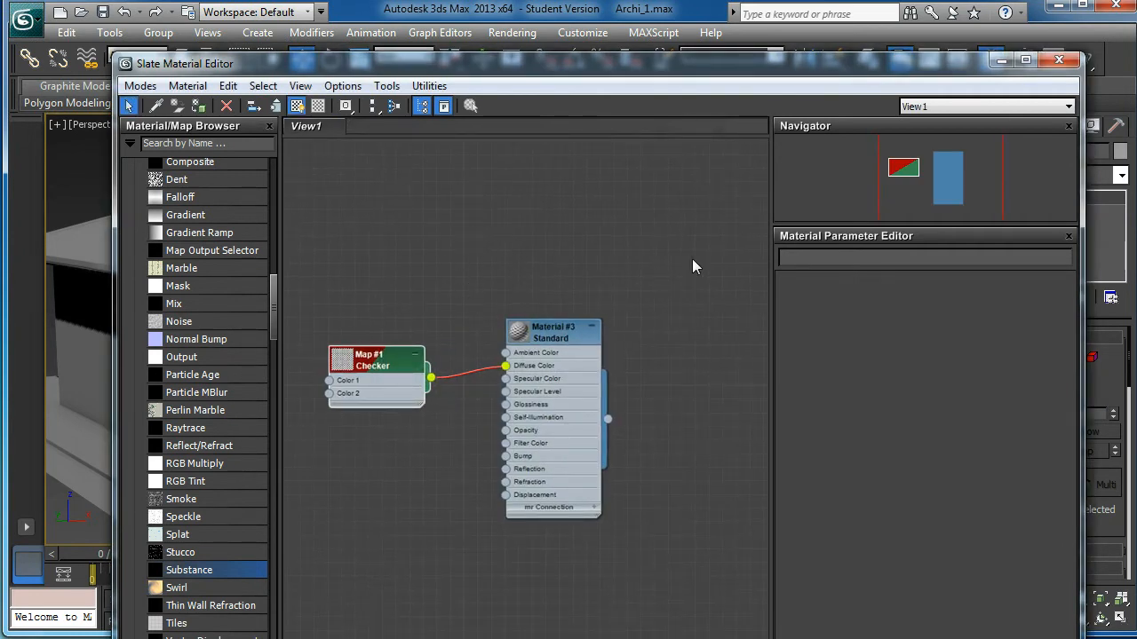
{"action": "left_click_drag", "start_coordinate": [406, 367], "coordinate": [676, 571]}
{"action": "key", "text": "Delete"}
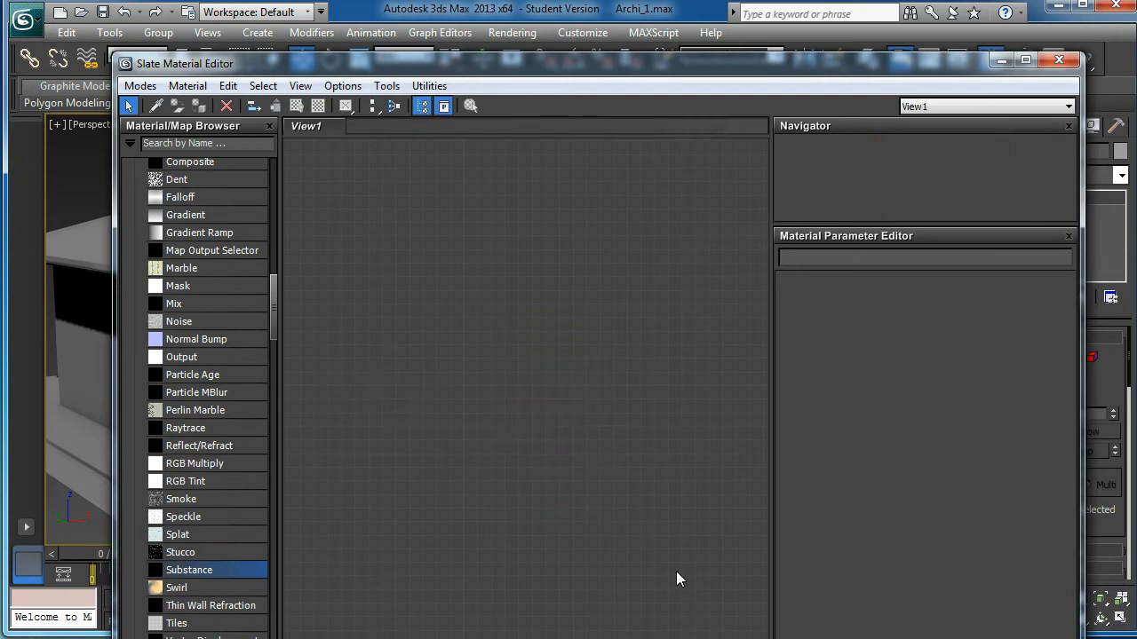
Step: Add a Standard material and a Checker map wired into its Diffuse Color
{"action": "left_click_drag", "start_coordinate": [275, 311], "coordinate": [281, 192]}
{"action": "left_click", "coordinate": [190, 384]}
{"action": "left_click_drag", "start_coordinate": [583, 327], "coordinate": [582, 325]}
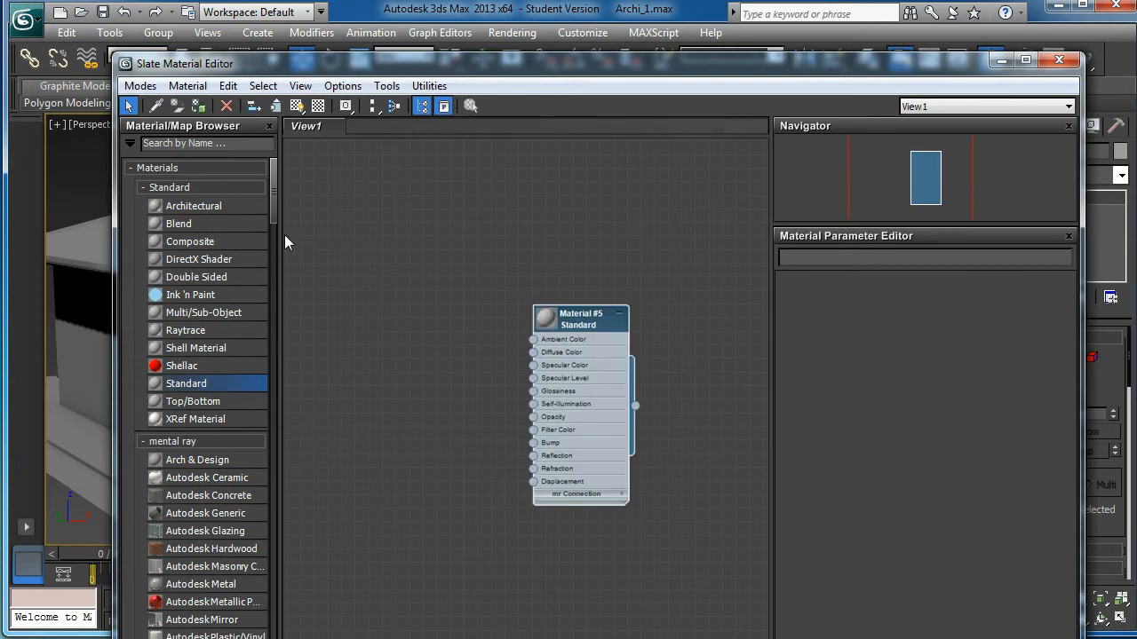
{"action": "left_click_drag", "start_coordinate": [271, 200], "coordinate": [281, 298]}
{"action": "left_click", "coordinate": [210, 260]}
{"action": "left_click_drag", "start_coordinate": [363, 316], "coordinate": [363, 318]}
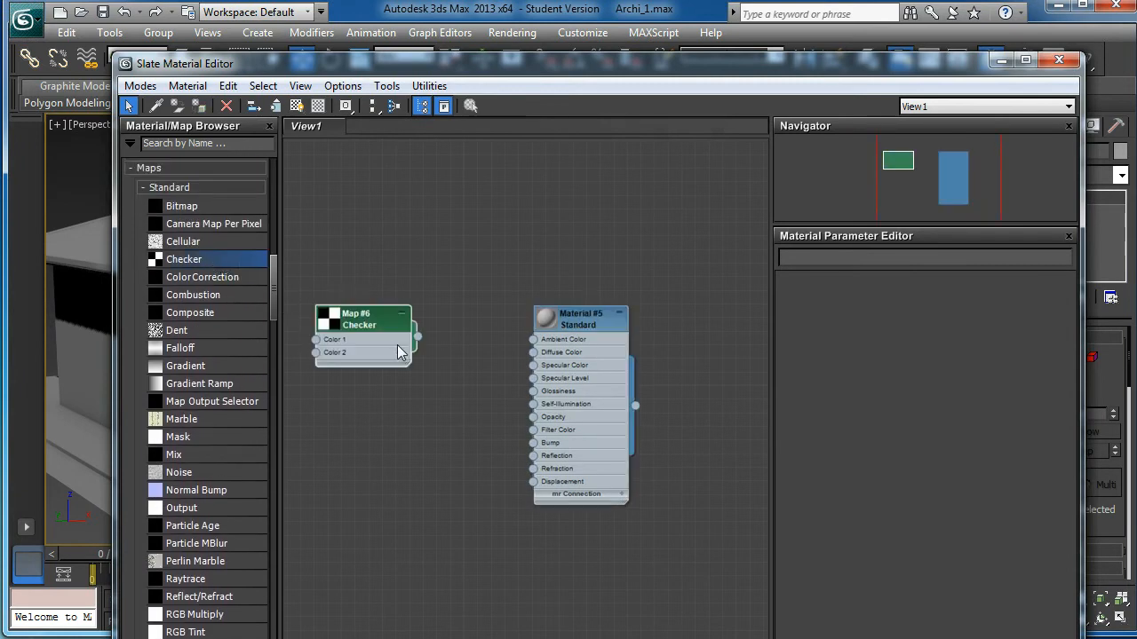
{"action": "left_click_drag", "start_coordinate": [487, 402], "coordinate": [535, 354]}
{"action": "left_click_drag", "start_coordinate": [364, 318], "coordinate": [388, 346]}
Step: Set the Checker's U and V tiling to 10
{"action": "double_click", "coordinate": [389, 346]}
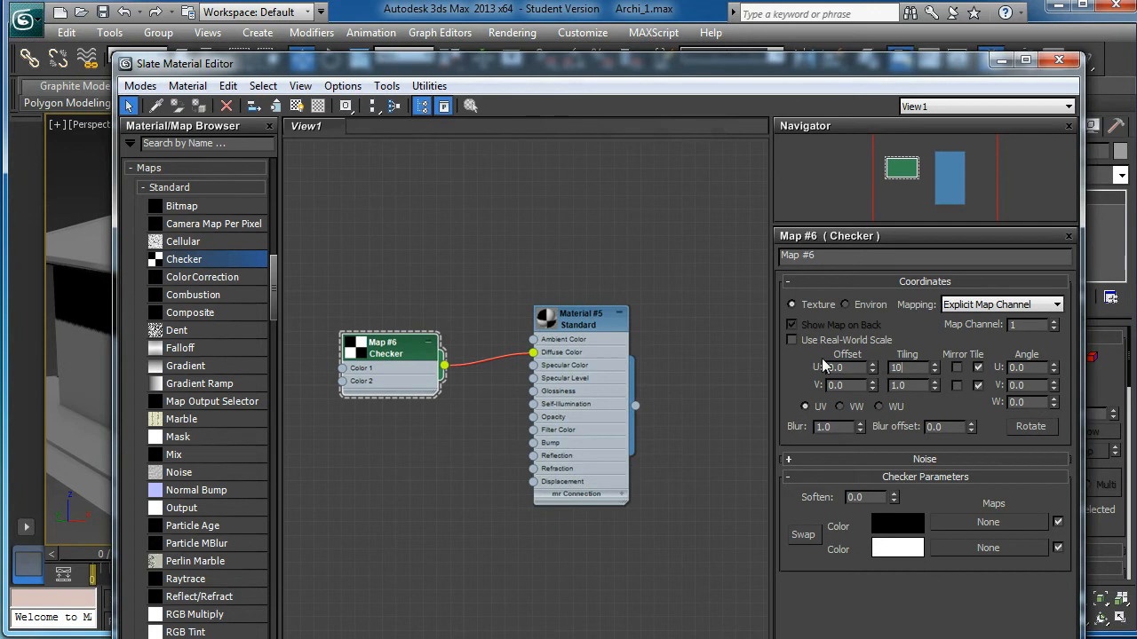
{"action": "type", "text": "10"}
{"action": "key", "text": "Return"}
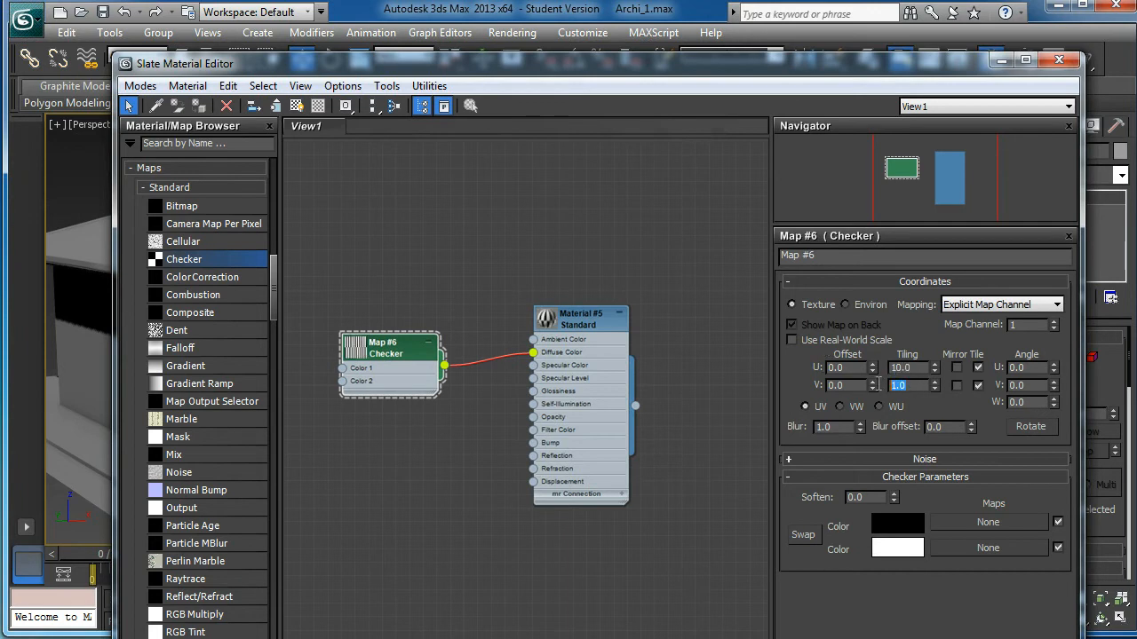
{"action": "type", "text": "10"}
{"action": "key", "text": "Return"}
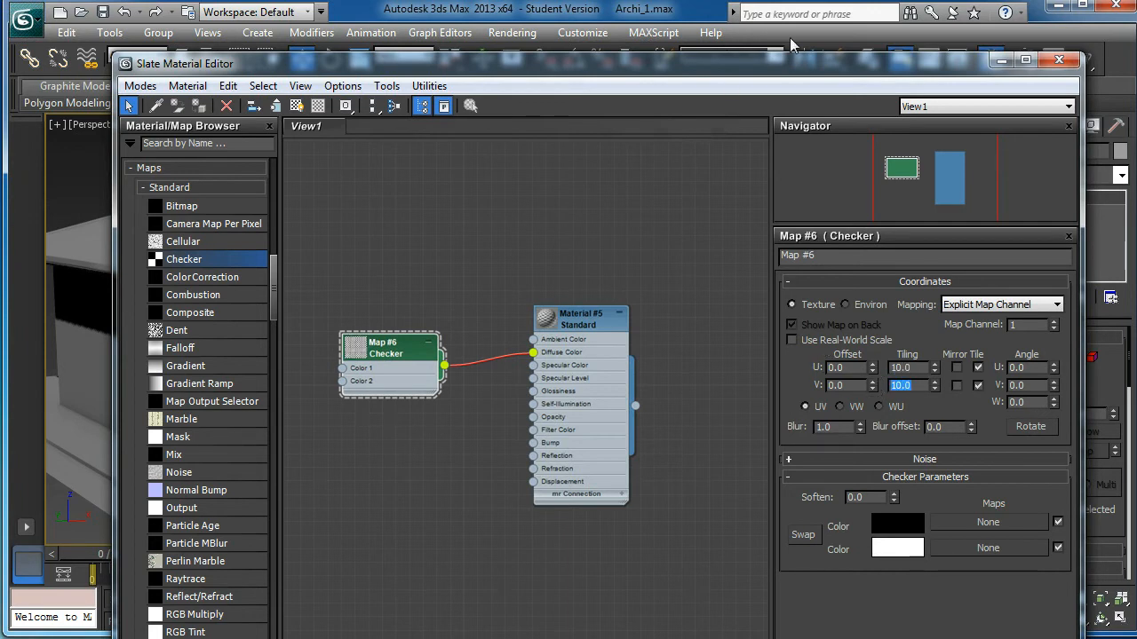
{"action": "left_click_drag", "start_coordinate": [694, 68], "coordinate": [240, 192]}
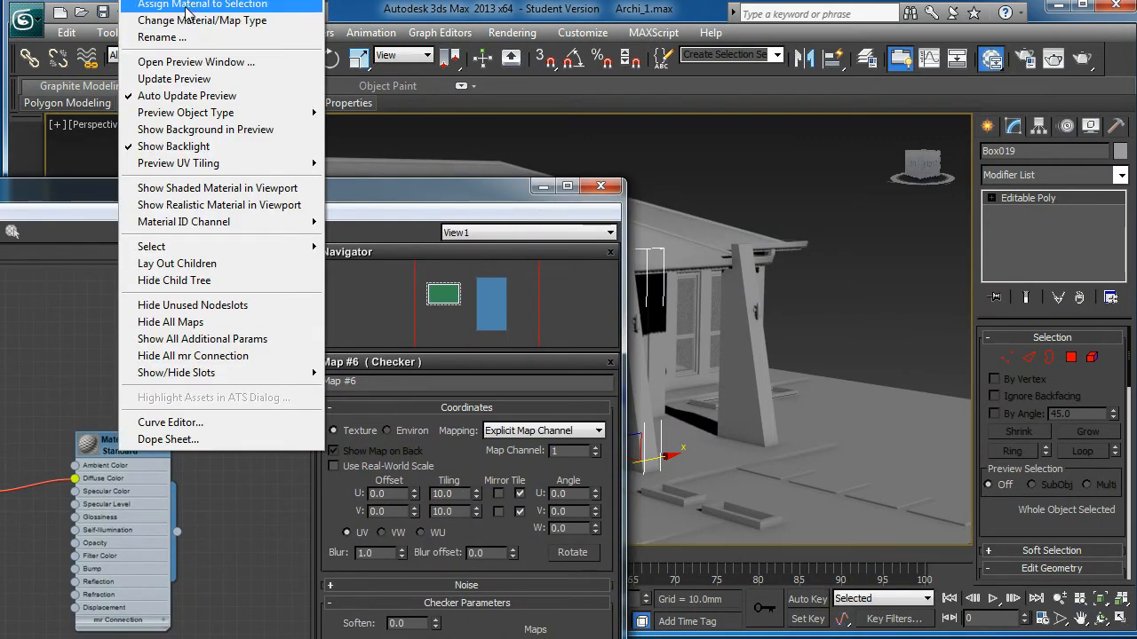
Step: Assign the checker material to the Box019 pillar and show it shaded in the viewport
{"action": "left_click", "coordinate": [197, 5]}
{"action": "left_click", "coordinate": [599, 187]}
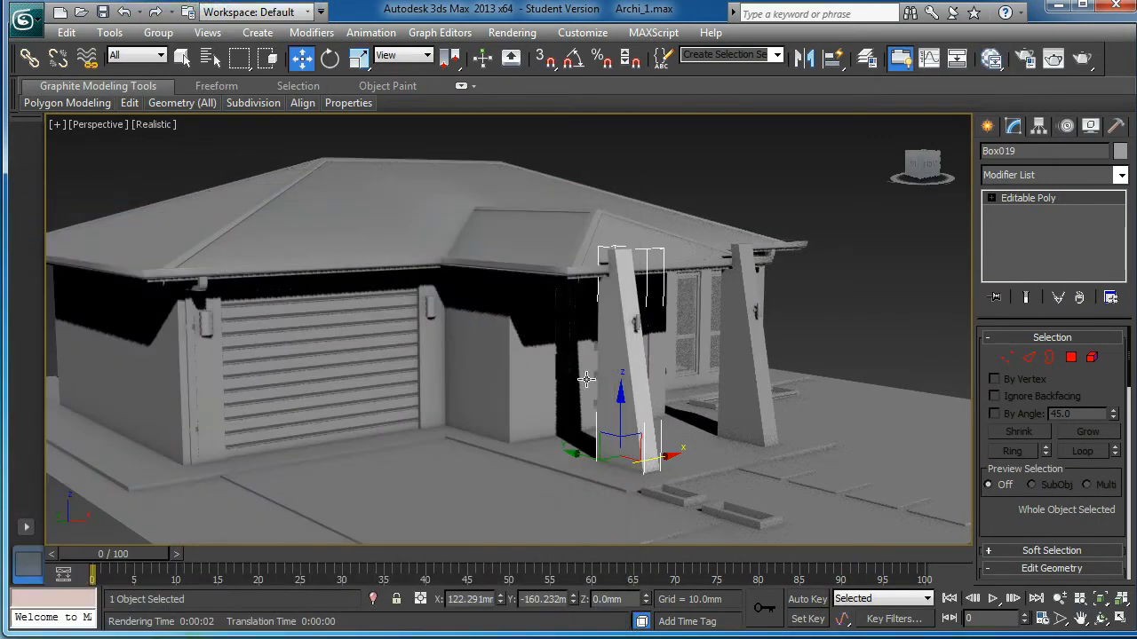
{"action": "key", "text": "m"}
{"action": "left_click_drag", "start_coordinate": [101, 190], "coordinate": [491, 183]}
{"action": "left_click", "coordinate": [224, 228]}
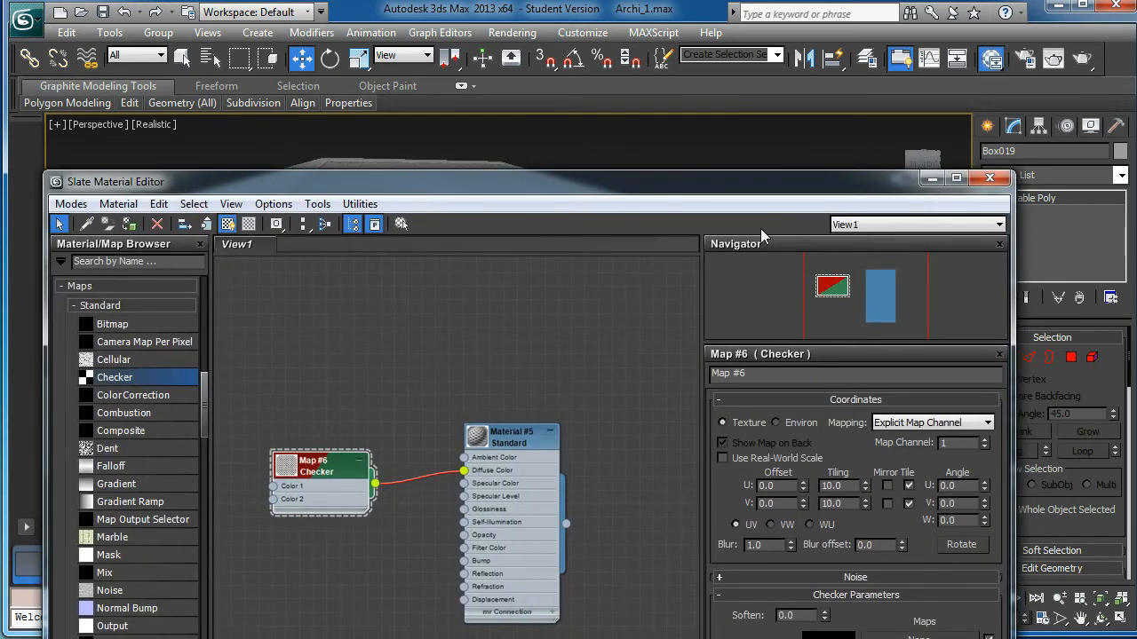
{"action": "left_click_drag", "start_coordinate": [830, 184], "coordinate": [180, 301]}
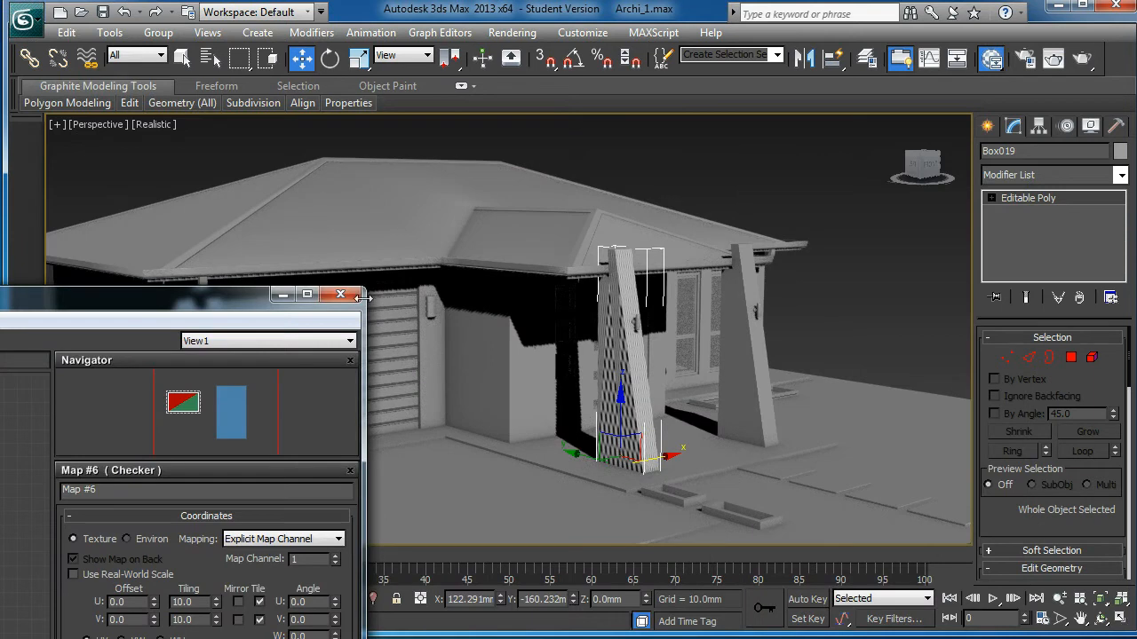
{"action": "left_click", "coordinate": [340, 294]}
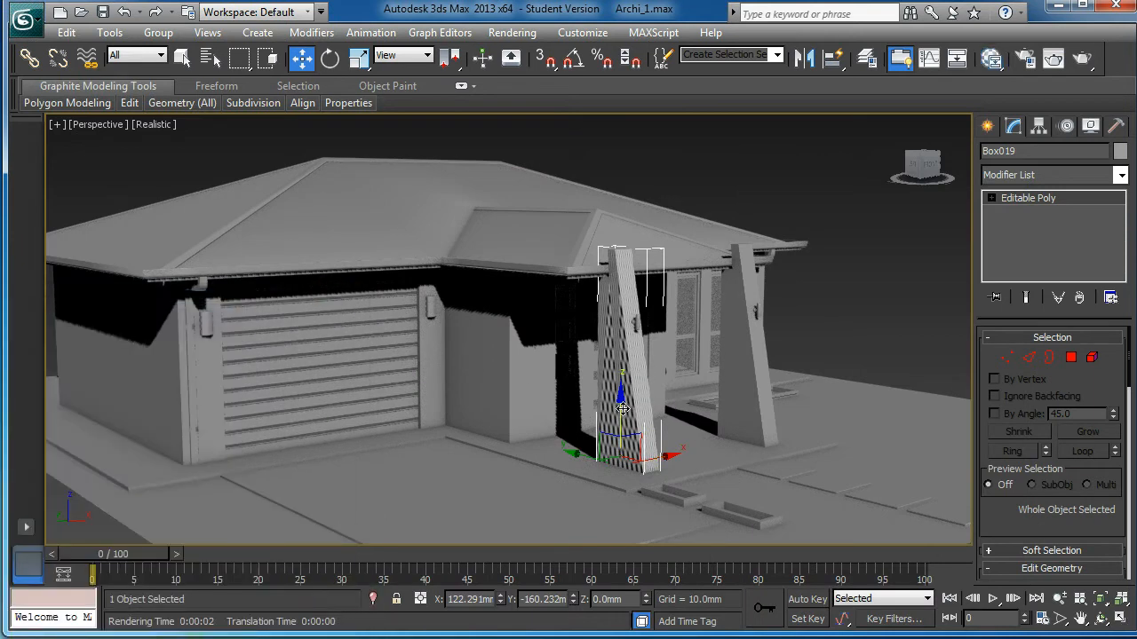
Step: Isolate the Box019 pillar with Alt+Q and orbit to inspect its checker texture
{"action": "key", "text": "alt+q"}
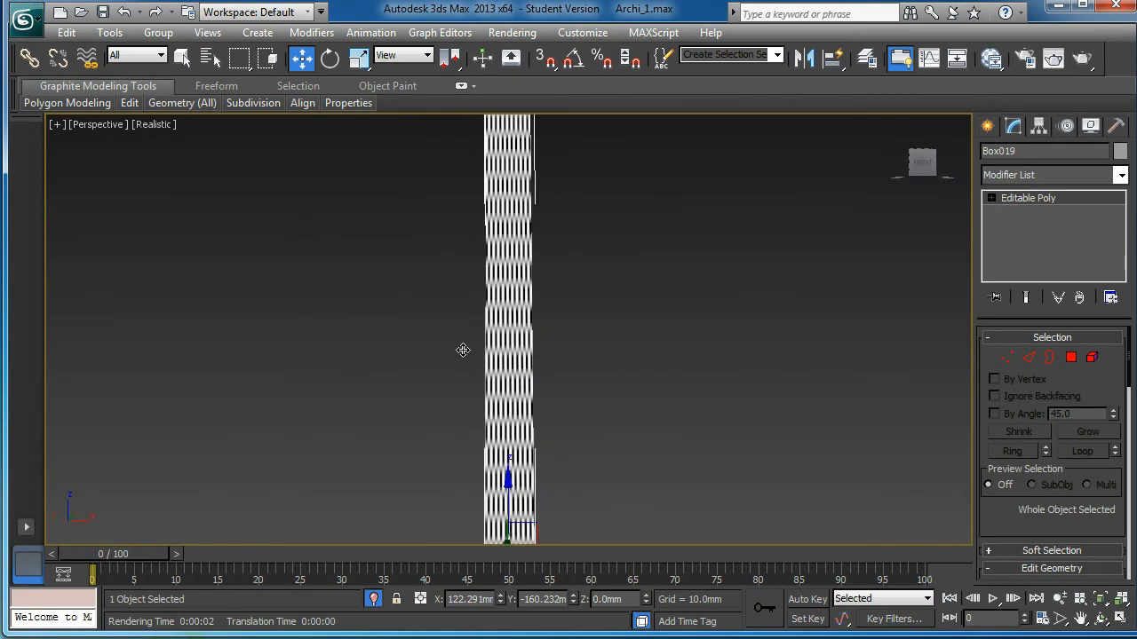
{"action": "middle_click_drag", "start_coordinate": [691, 356], "coordinate": [541, 353], "text": "alt"}
{"action": "scroll", "coordinate": [541, 353], "scroll_direction": "down", "scroll_amount": 2}
{"action": "middle_click_drag", "start_coordinate": [621, 371], "coordinate": [701, 376], "text": "alt"}
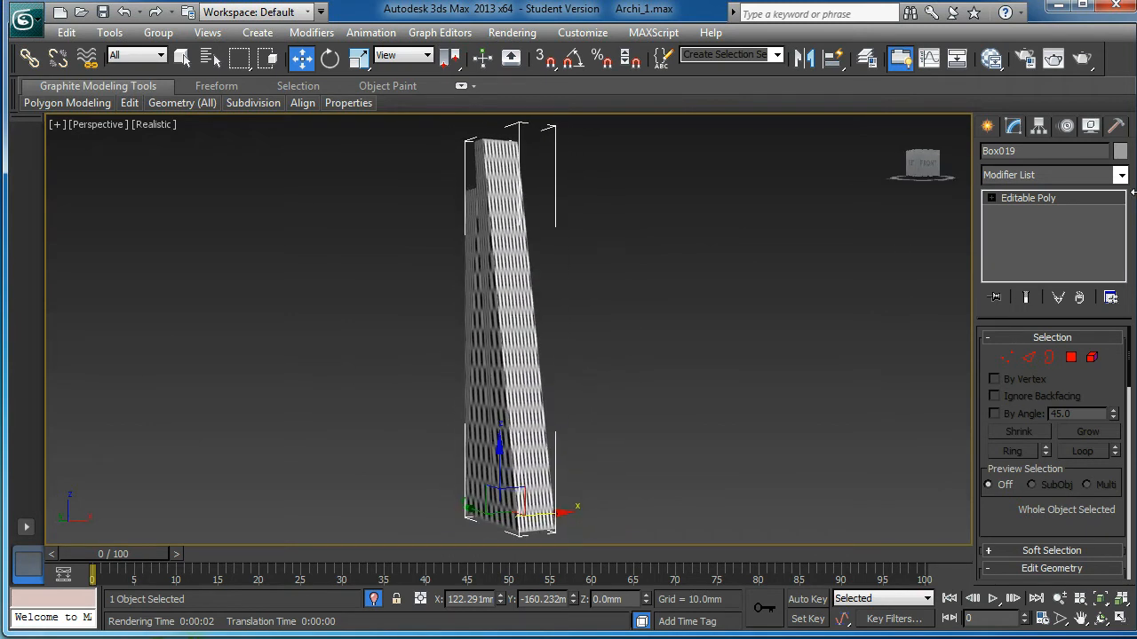
{"action": "middle_click_drag", "start_coordinate": [444, 406], "coordinate": [481, 403], "text": "alt"}
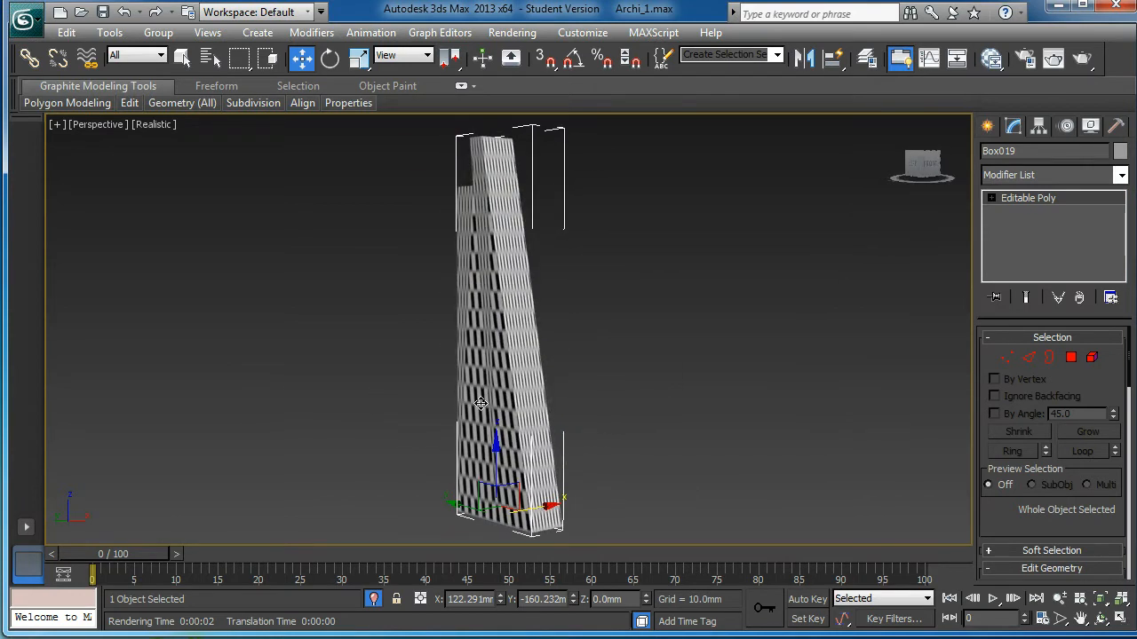
{"action": "left_click", "coordinate": [1122, 176]}
{"action": "scroll", "coordinate": [1133, 475], "scroll_direction": "down", "scroll_amount": 10}
{"action": "scroll", "coordinate": [1133, 475], "scroll_direction": "down", "scroll_amount": 7}
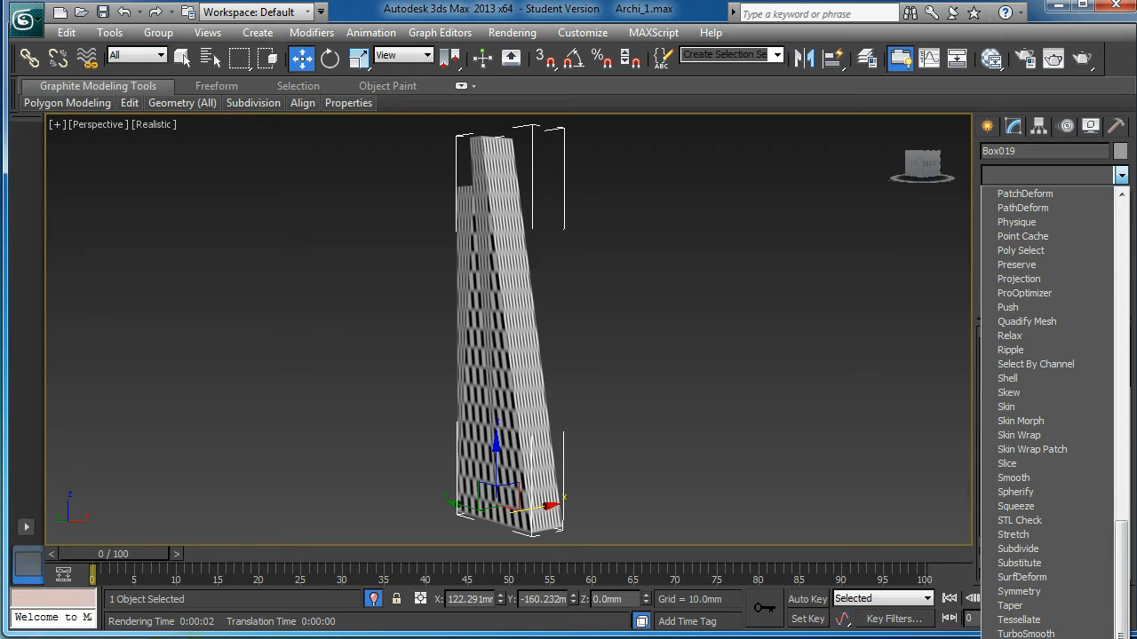
Step: Add a UVW Map modifier to the pillar and set its mapping to Box
{"action": "left_click", "coordinate": [1018, 638]}
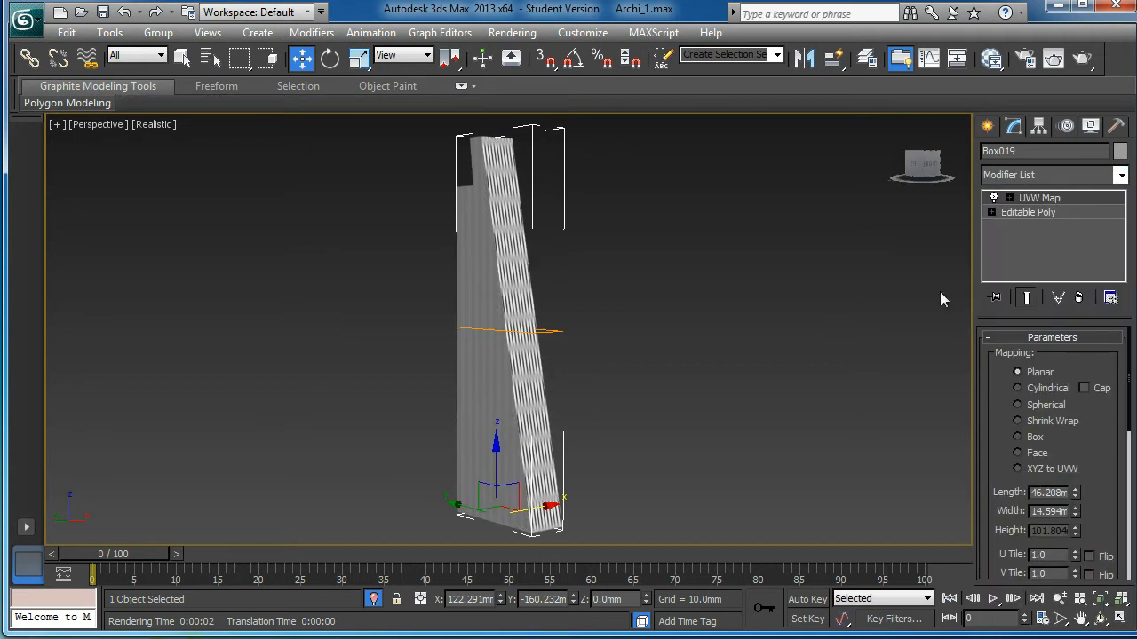
{"action": "middle_click_drag", "start_coordinate": [692, 344], "coordinate": [666, 377], "text": "alt"}
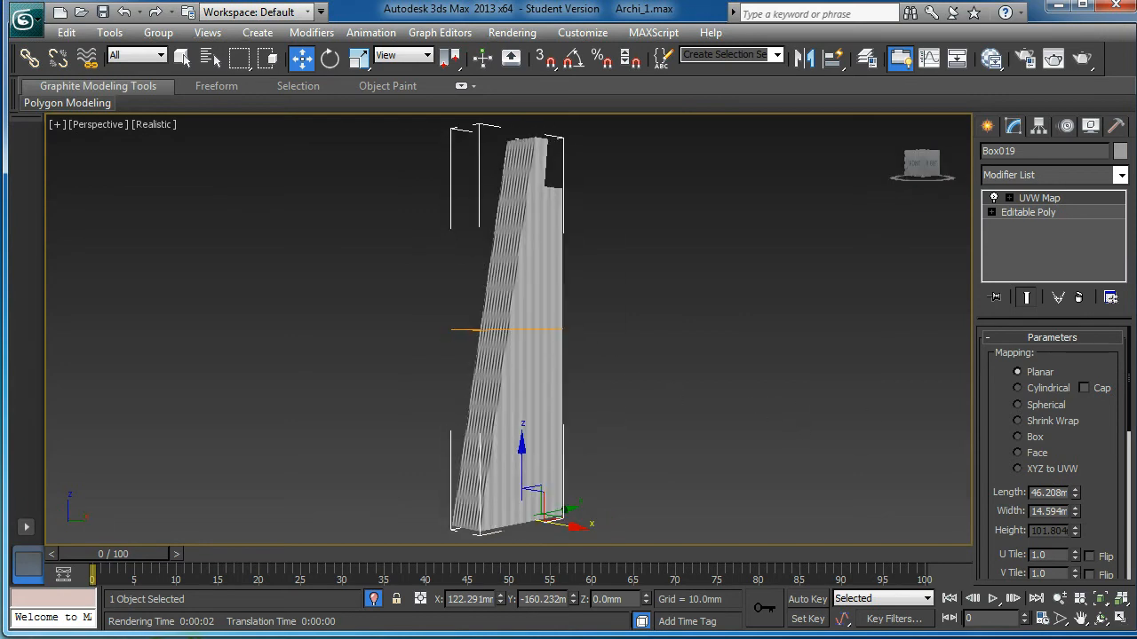
{"action": "middle_click_drag", "start_coordinate": [585, 294], "coordinate": [568, 292], "text": "alt"}
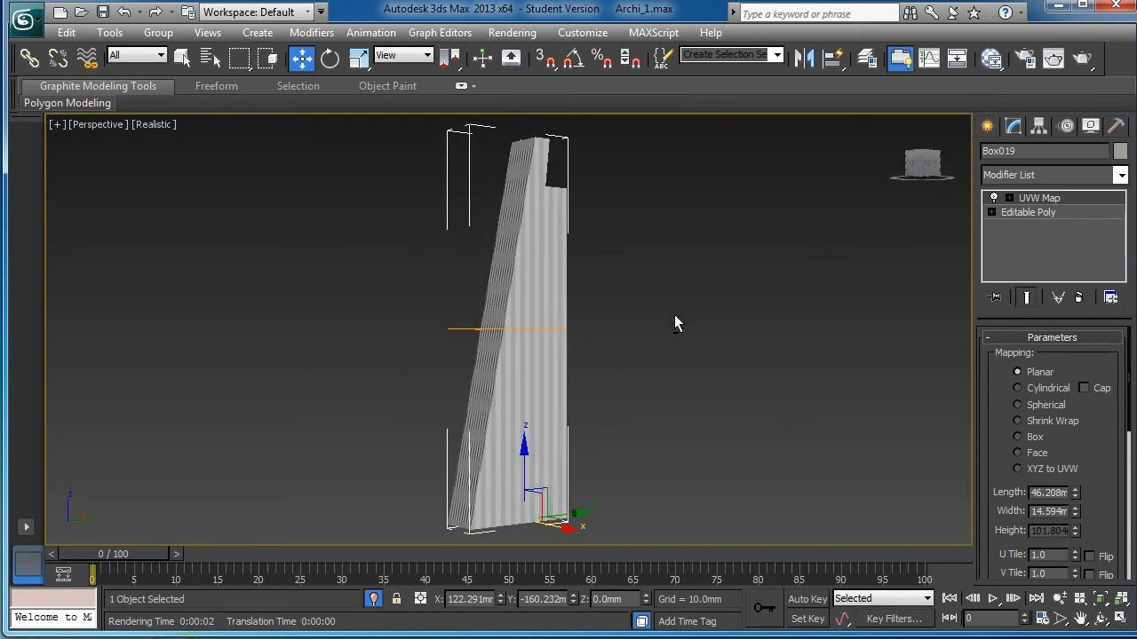
{"action": "middle_click_drag", "start_coordinate": [697, 266], "coordinate": [619, 310], "text": "alt"}
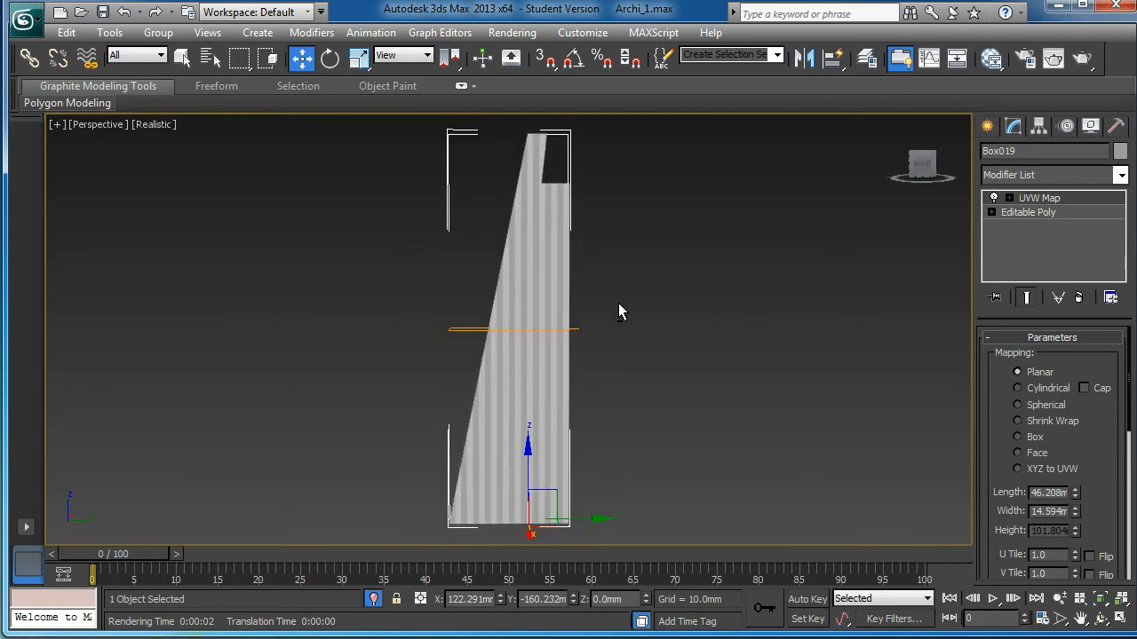
{"action": "middle_click_drag", "start_coordinate": [680, 346], "coordinate": [559, 337], "text": "alt"}
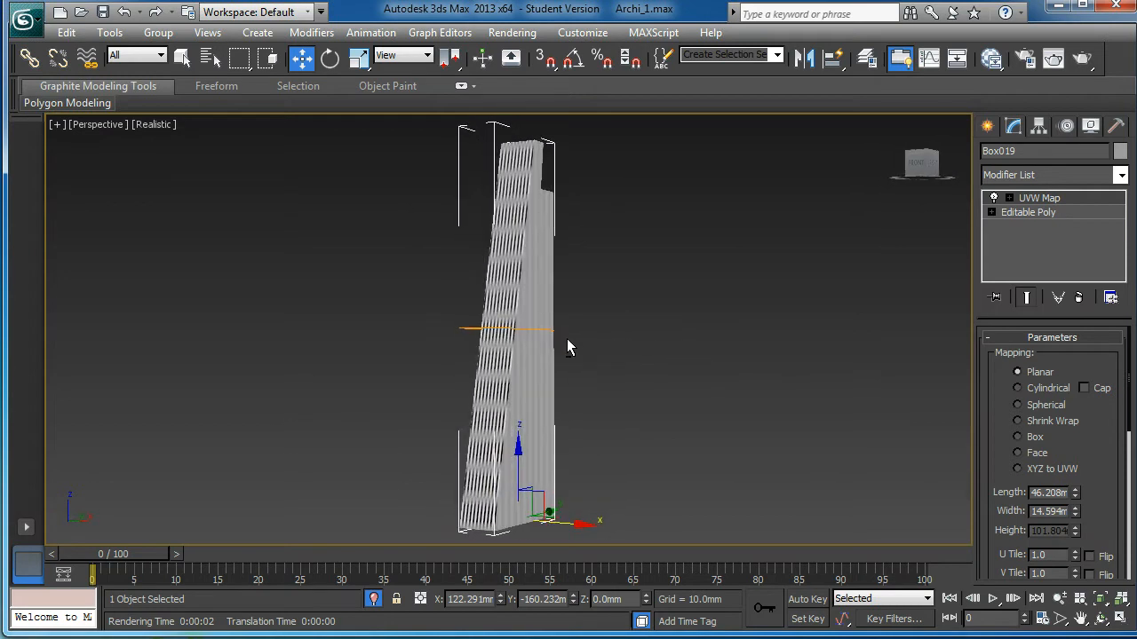
{"action": "middle_click_drag", "start_coordinate": [647, 335], "coordinate": [535, 336], "text": "alt"}
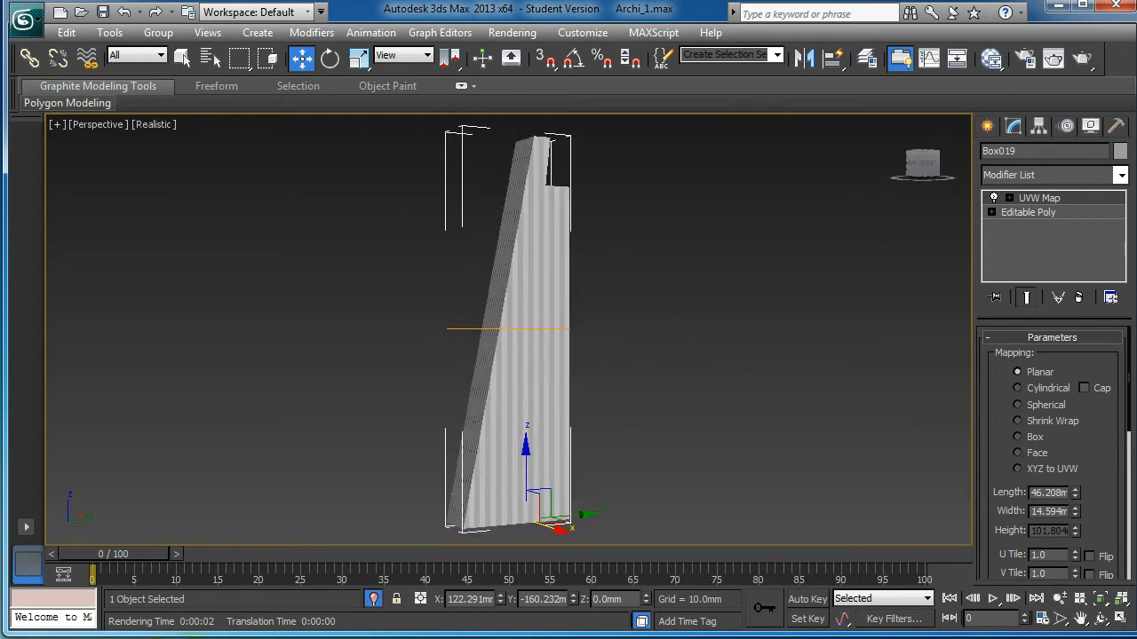
{"action": "left_click", "coordinate": [1017, 437]}
{"action": "middle_click_drag", "start_coordinate": [675, 315], "coordinate": [569, 303], "text": "alt"}
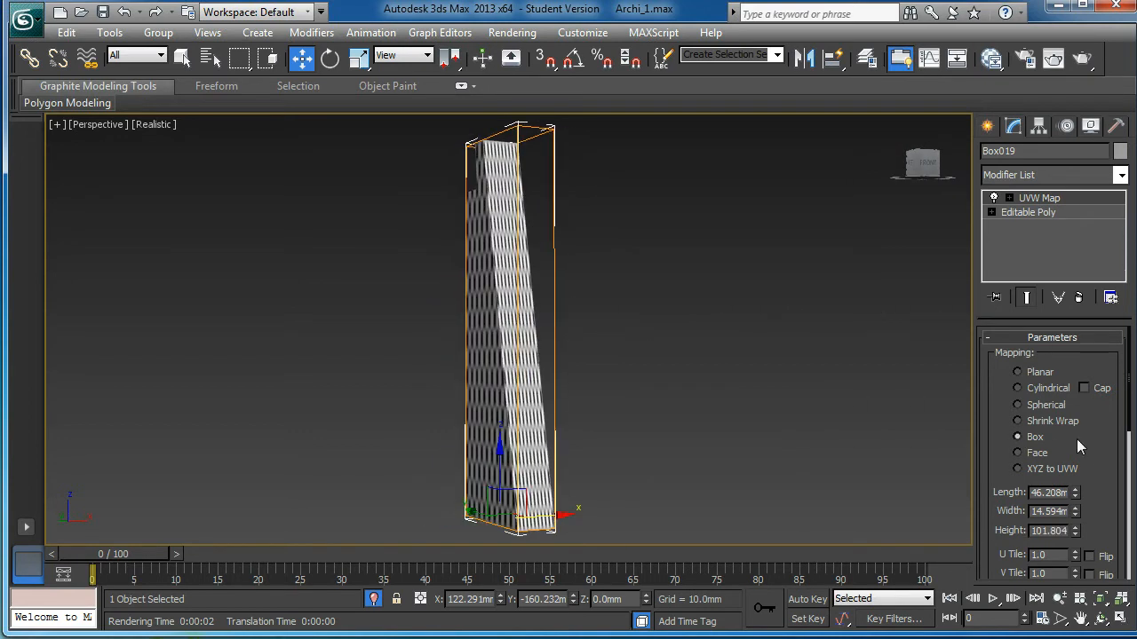
{"action": "left_click_drag", "start_coordinate": [1097, 440], "coordinate": [1104, 373]}
{"action": "middle_click_drag", "start_coordinate": [752, 360], "coordinate": [645, 364], "text": "alt"}
{"action": "scroll", "coordinate": [752, 376], "scroll_direction": "up", "scroll_amount": 3}
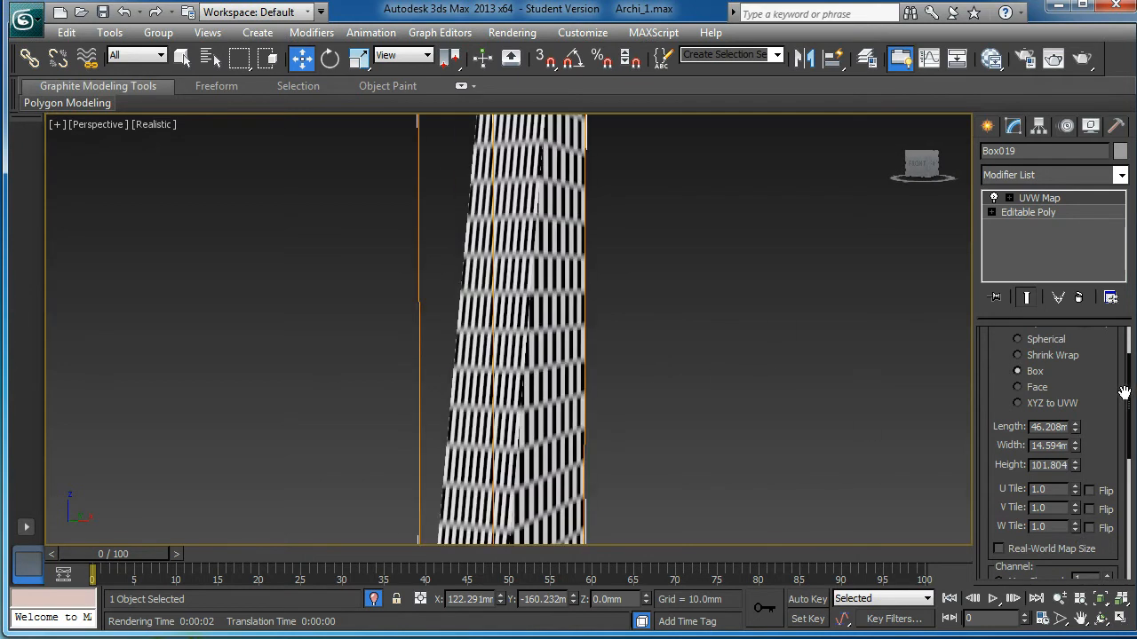
Step: Raise the UVW Map length to 135.915 and width to 131.568 for square checkers
{"action": "left_click_drag", "start_coordinate": [1076, 432], "coordinate": [1078, 350]}
{"action": "mouse_move", "coordinate": [826, 413]}
{"action": "middle_mouse_down", "text": "alt"}
{"action": "mouse_move", "coordinate": [735, 418]}
{"action": "mouse_move", "coordinate": [737, 437]}
{"action": "mouse_move", "coordinate": [764, 411]}
{"action": "mouse_move", "coordinate": [817, 405]}
{"action": "middle_mouse_up", "text": "alt"}
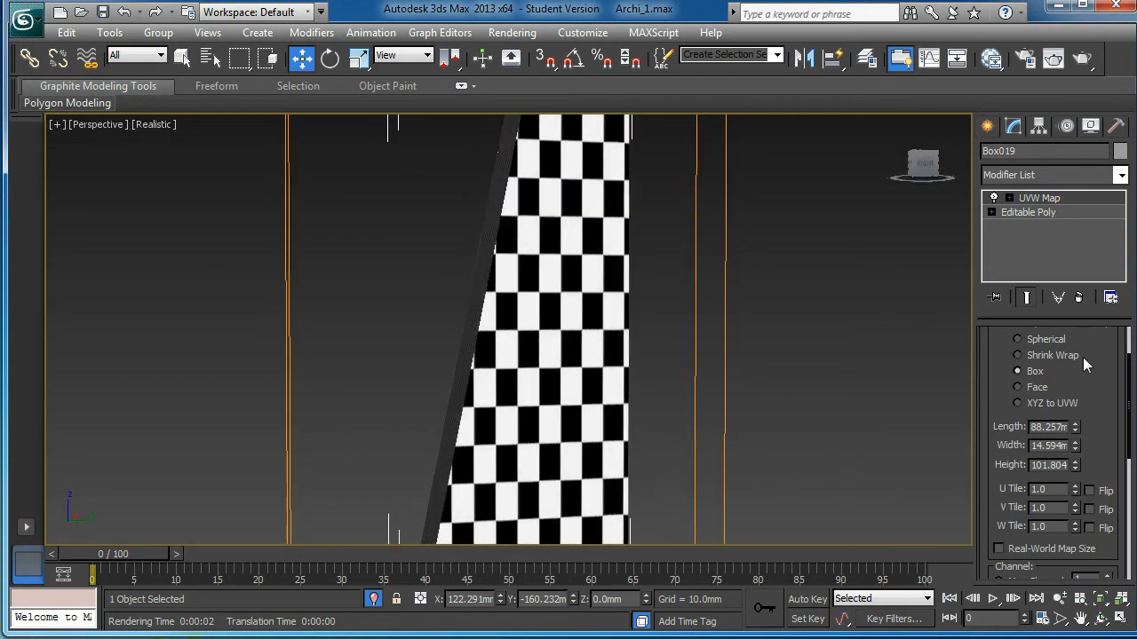
{"action": "left_click_drag", "start_coordinate": [1077, 429], "coordinate": [1052, 384]}
{"action": "middle_click_drag", "start_coordinate": [687, 440], "coordinate": [584, 343], "text": "alt"}
{"action": "scroll", "coordinate": [588, 342], "scroll_direction": "down", "scroll_amount": 3}
{"action": "scroll", "coordinate": [588, 342], "scroll_direction": "up", "scroll_amount": 2}
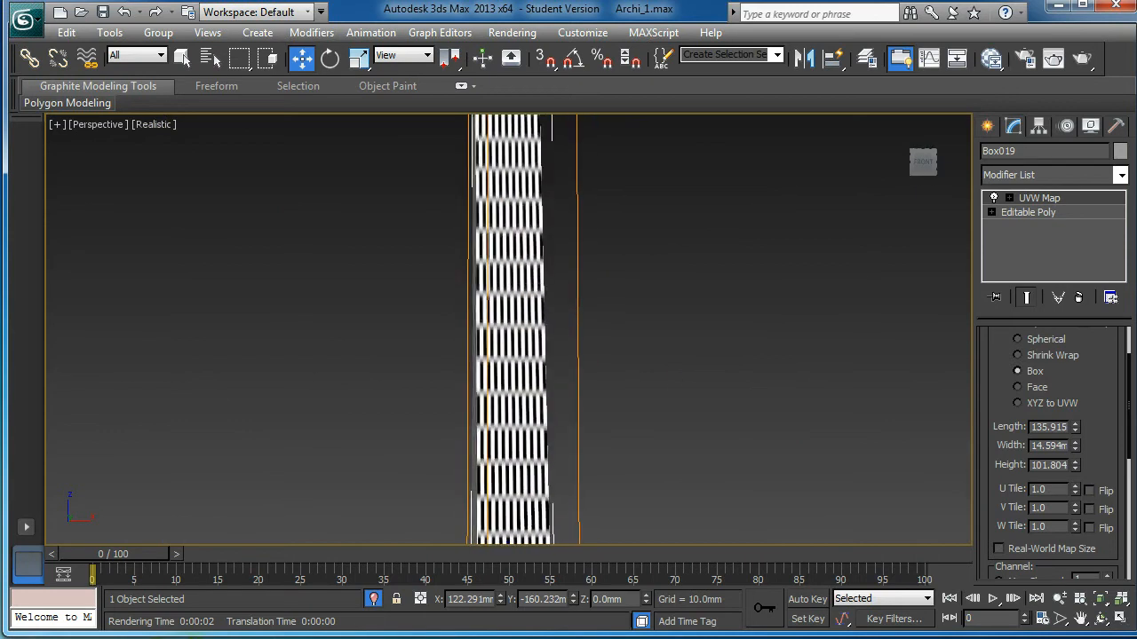
{"action": "left_click_drag", "start_coordinate": [1075, 450], "coordinate": [1039, 110]}
{"action": "middle_click_drag", "start_coordinate": [572, 335], "coordinate": [524, 336], "text": "alt"}
{"action": "left_click_drag", "start_coordinate": [1074, 450], "coordinate": [1058, 365]}
{"action": "middle_click_drag", "start_coordinate": [503, 480], "coordinate": [804, 459], "text": "alt"}
{"action": "scroll", "coordinate": [472, 475], "scroll_direction": "down", "scroll_amount": 4}
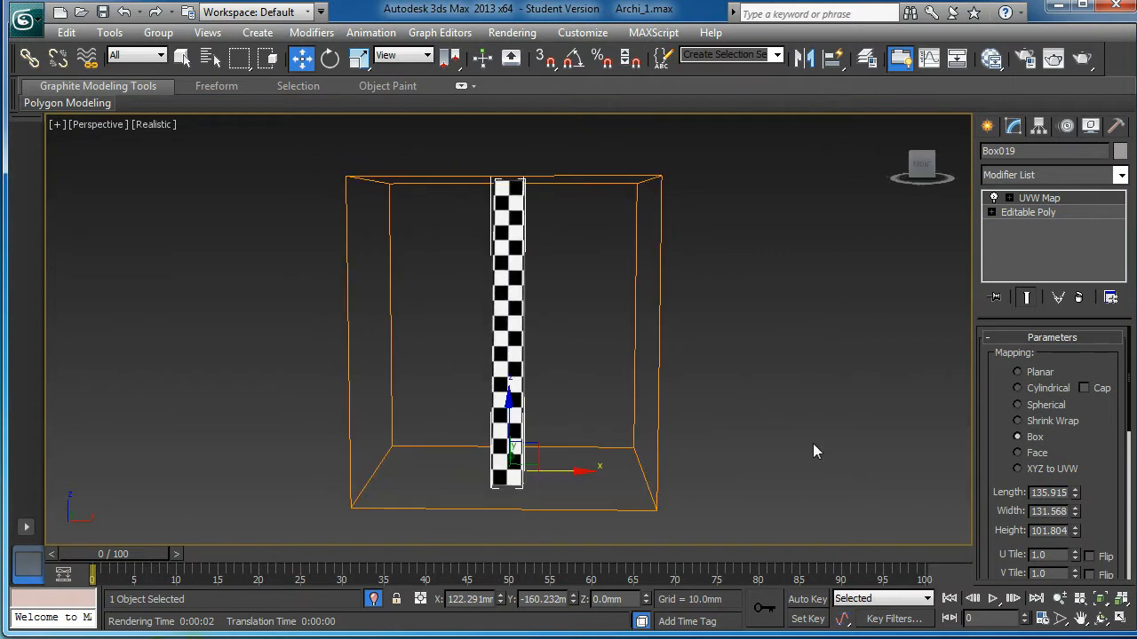
Step: Collapse the pillar's UVW Map modifier stack into its mesh
{"action": "right_click", "coordinate": [1082, 200]}
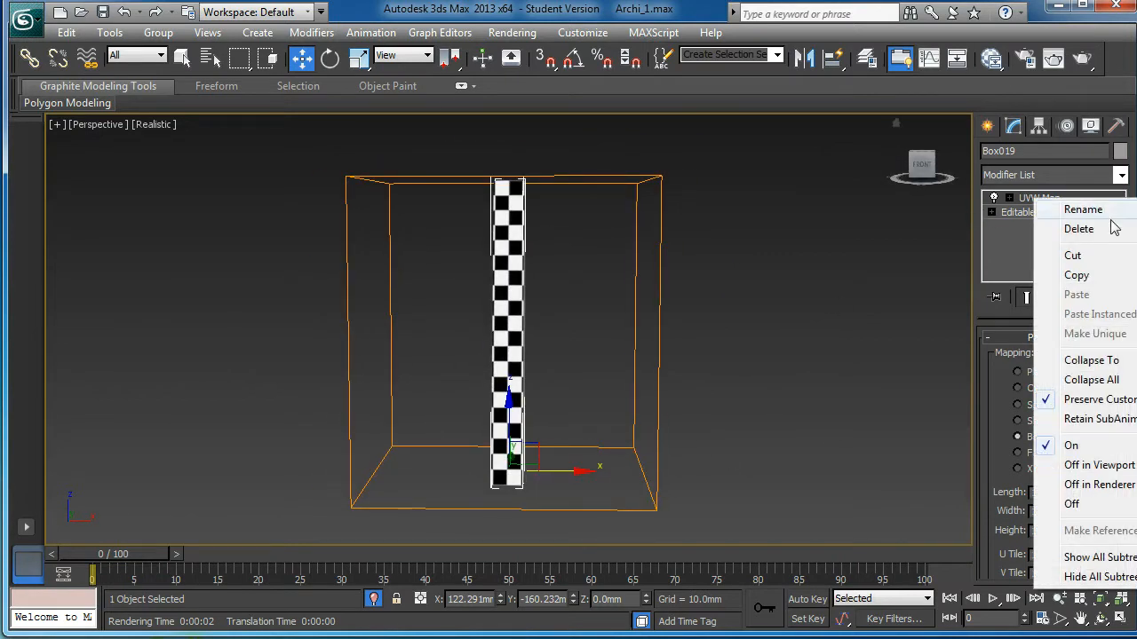
{"action": "left_click", "coordinate": [1093, 380]}
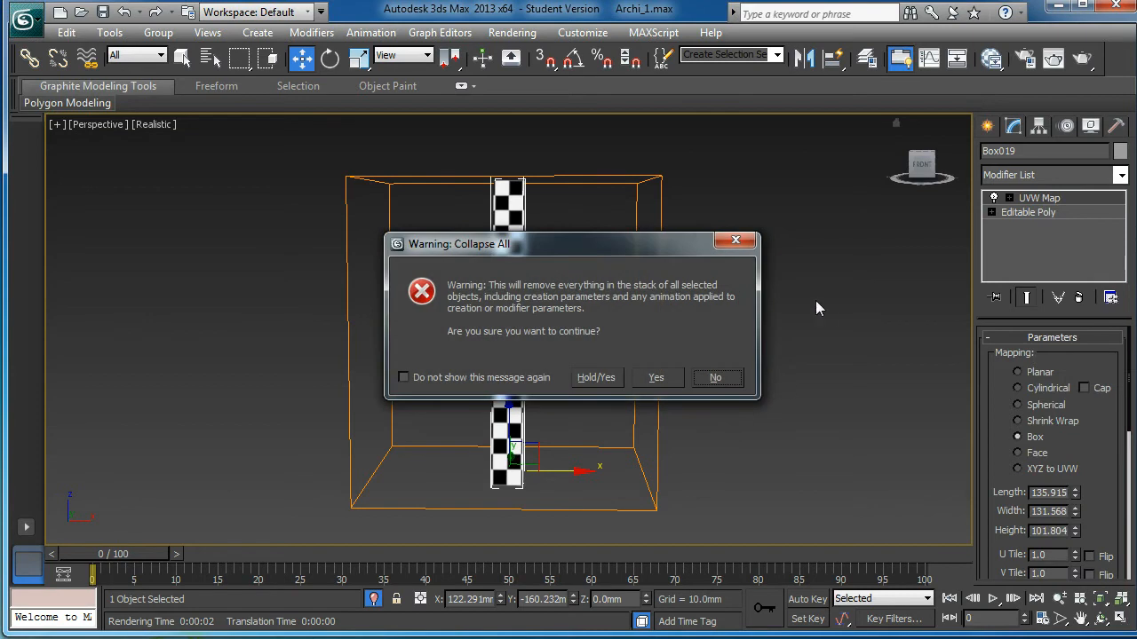
{"action": "left_click", "coordinate": [655, 377]}
{"action": "middle_click_drag", "start_coordinate": [648, 377], "coordinate": [575, 351], "text": "alt"}
Step: Create a Slate node view named 'pillers' containing a new Standard material
{"action": "key", "text": "m"}
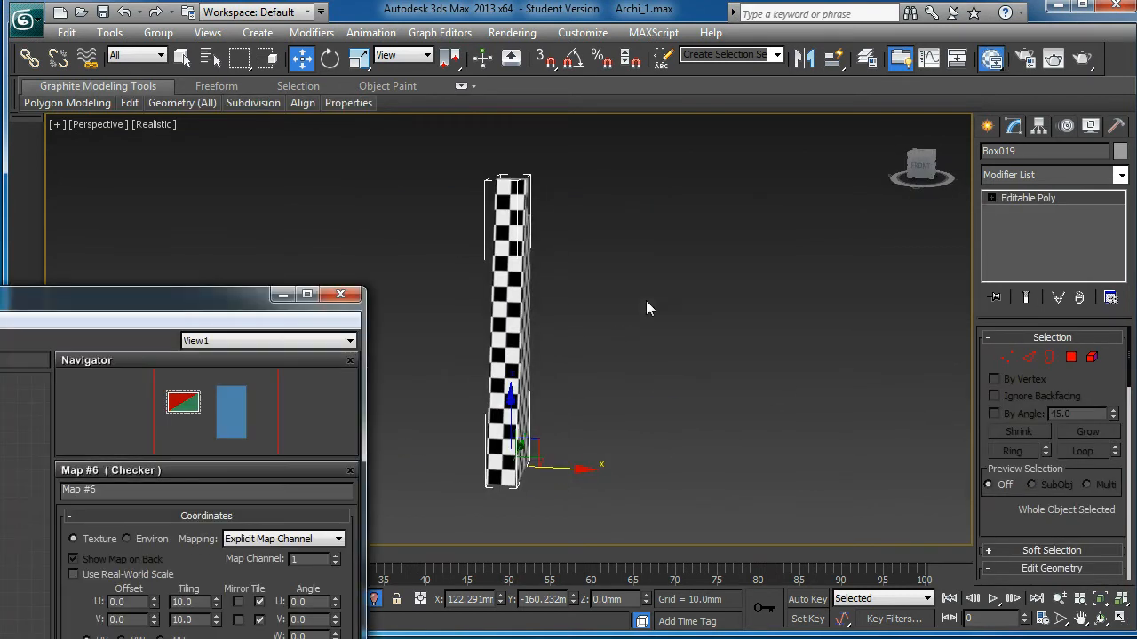
{"action": "left_click_drag", "start_coordinate": [187, 306], "coordinate": [857, 84]}
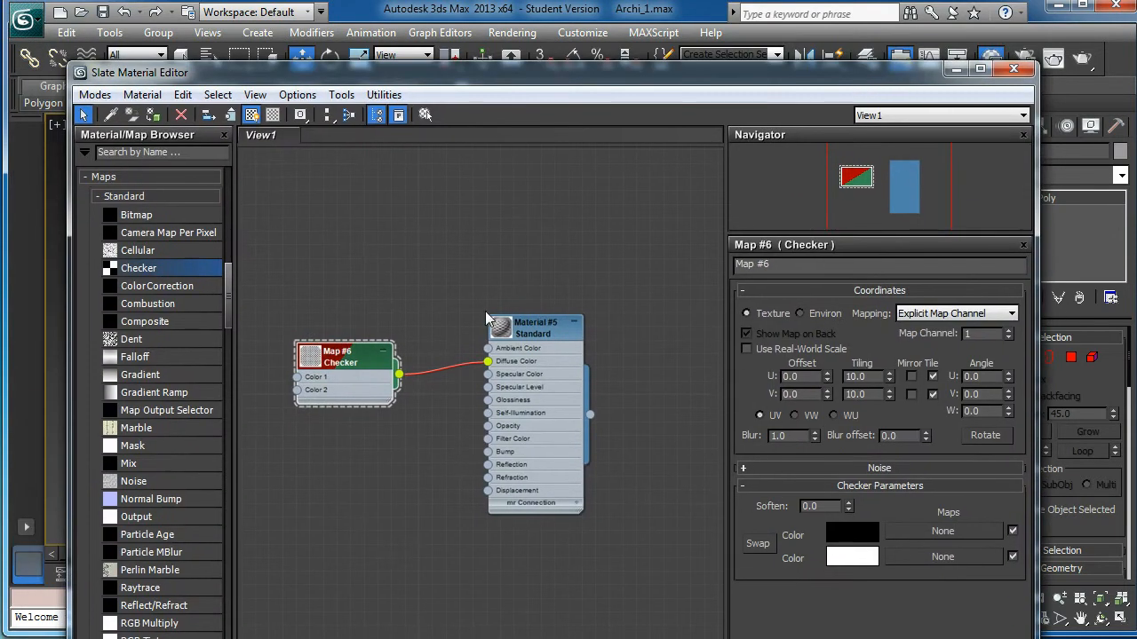
{"action": "right_click", "coordinate": [328, 138]}
{"action": "left_click", "coordinate": [382, 147]}
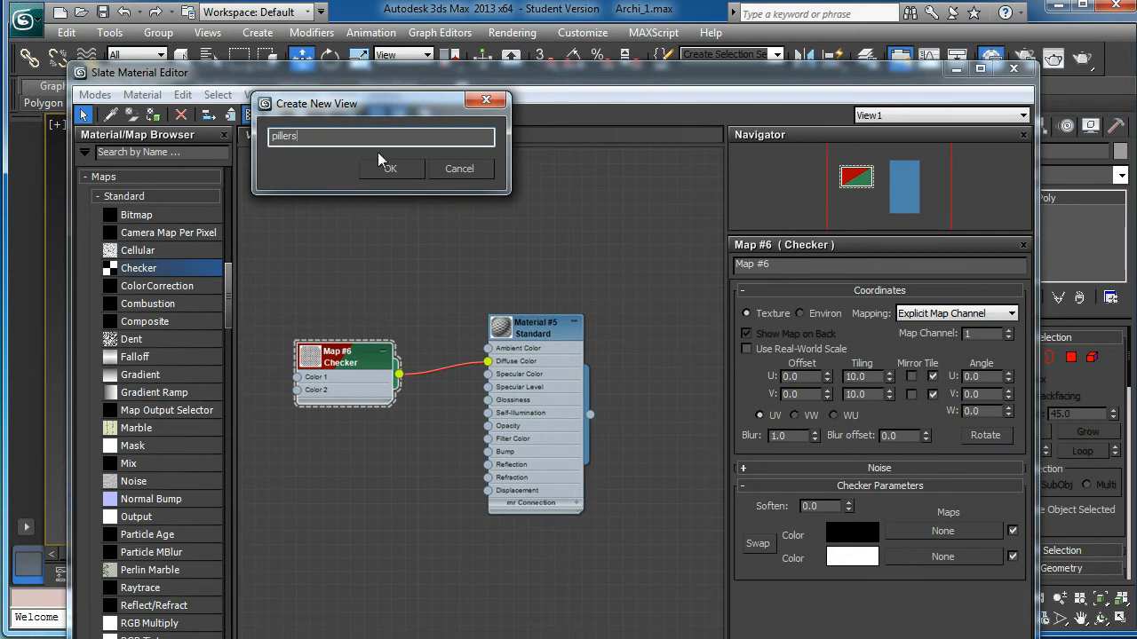
{"action": "left_click", "coordinate": [391, 168]}
{"action": "left_click_drag", "start_coordinate": [229, 318], "coordinate": [227, 247]}
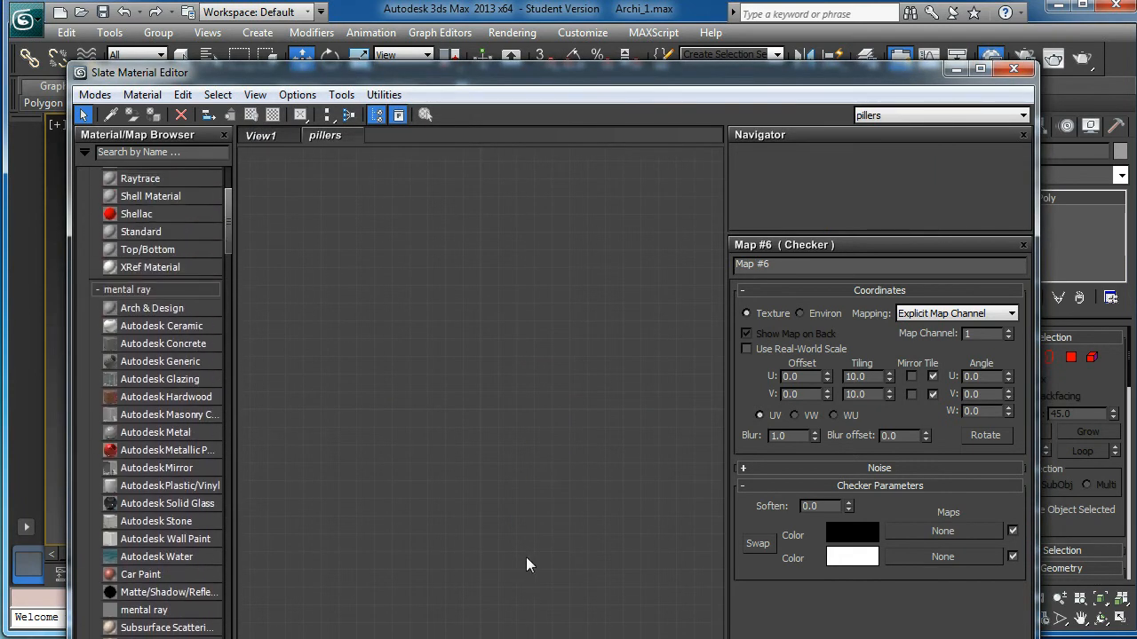
{"action": "left_click_drag", "start_coordinate": [164, 237], "coordinate": [651, 355]}
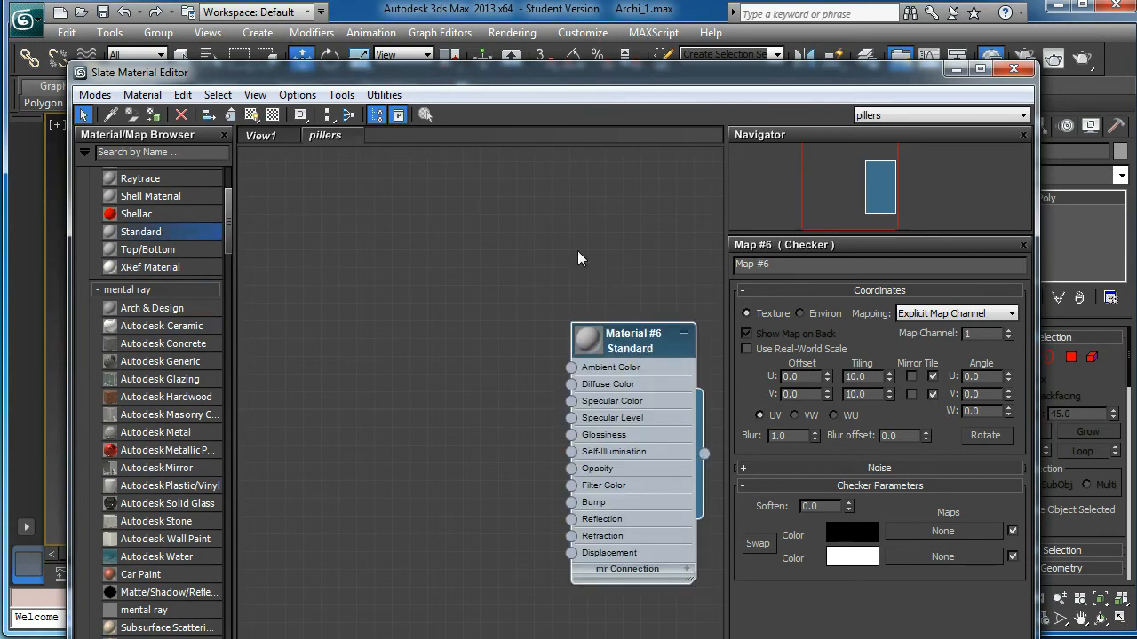
{"action": "left_click_drag", "start_coordinate": [542, 93], "coordinate": [556, 0]}
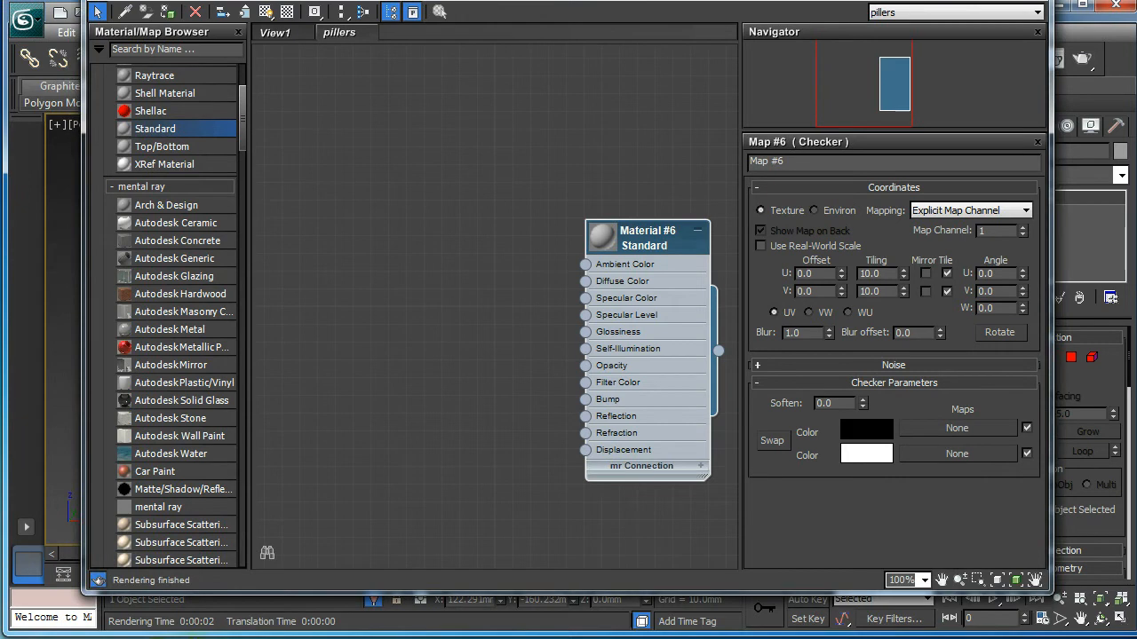
{"action": "key", "text": "alt+Tab"}
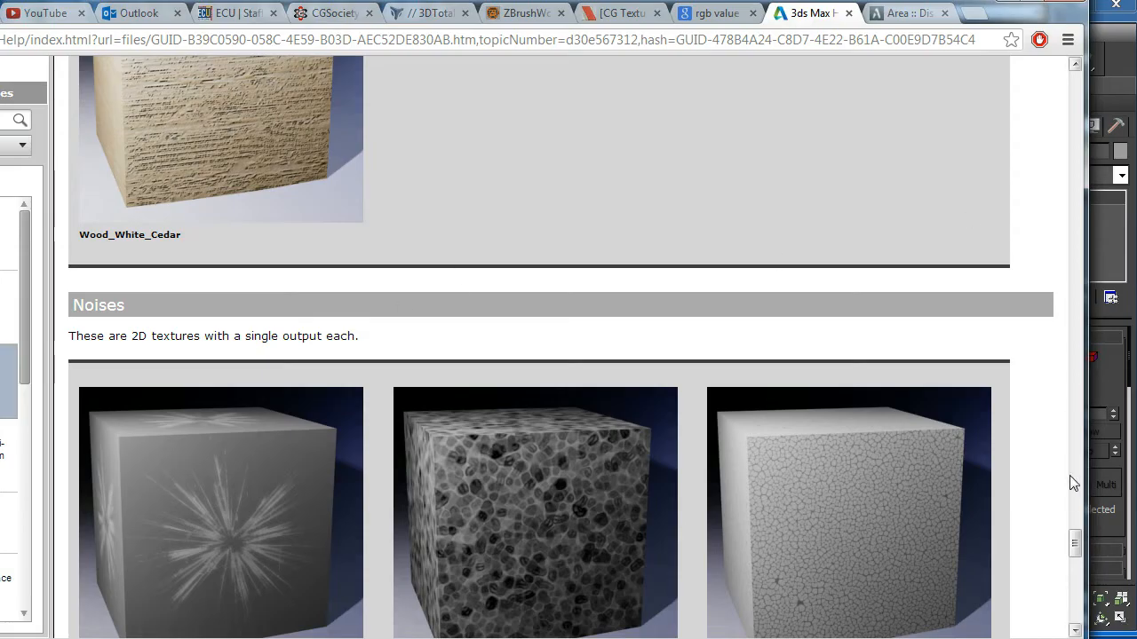
Step: Scroll the help's substance textures, then minimize Chrome to bring back the Slate editor
{"action": "left_click_drag", "start_coordinate": [1076, 540], "coordinate": [1077, 414]}
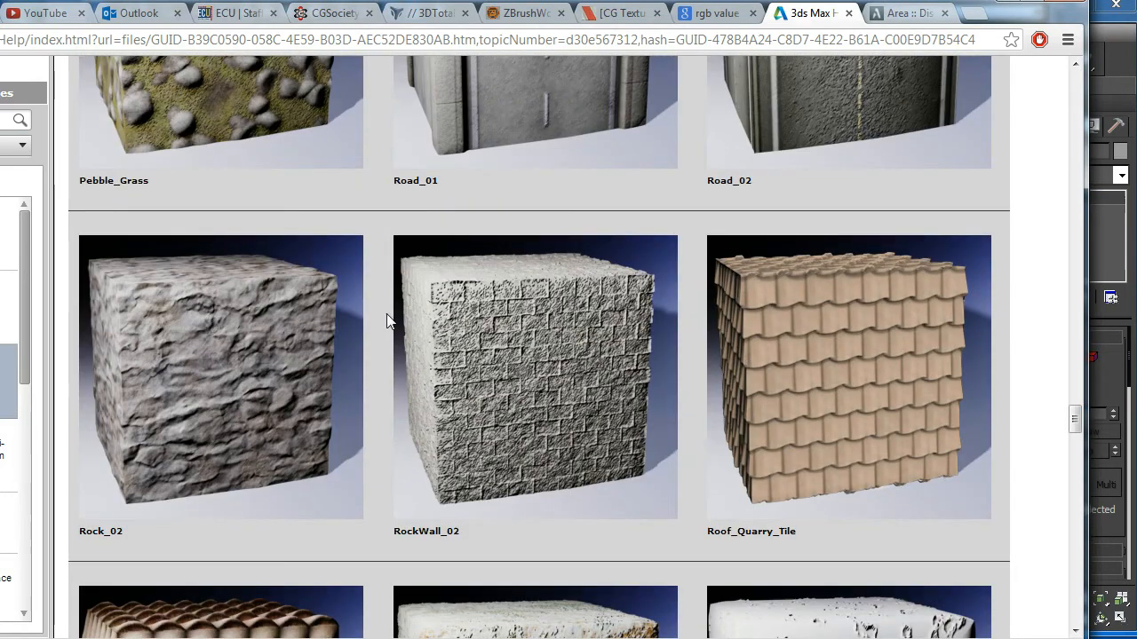
{"action": "left_click", "coordinate": [1004, 3]}
{"action": "left_click_drag", "start_coordinate": [242, 134], "coordinate": [250, 225]}
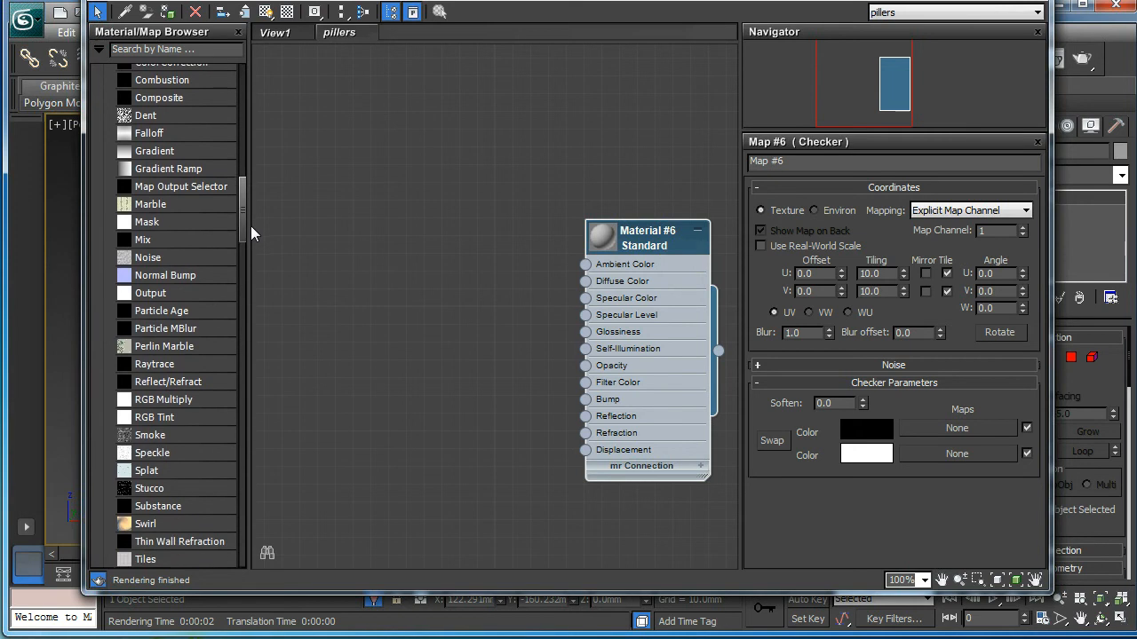
Step: Add a Substance map node and load Rock_02.sbsar from the textures folder
{"action": "left_click_drag", "start_coordinate": [175, 503], "coordinate": [335, 250]}
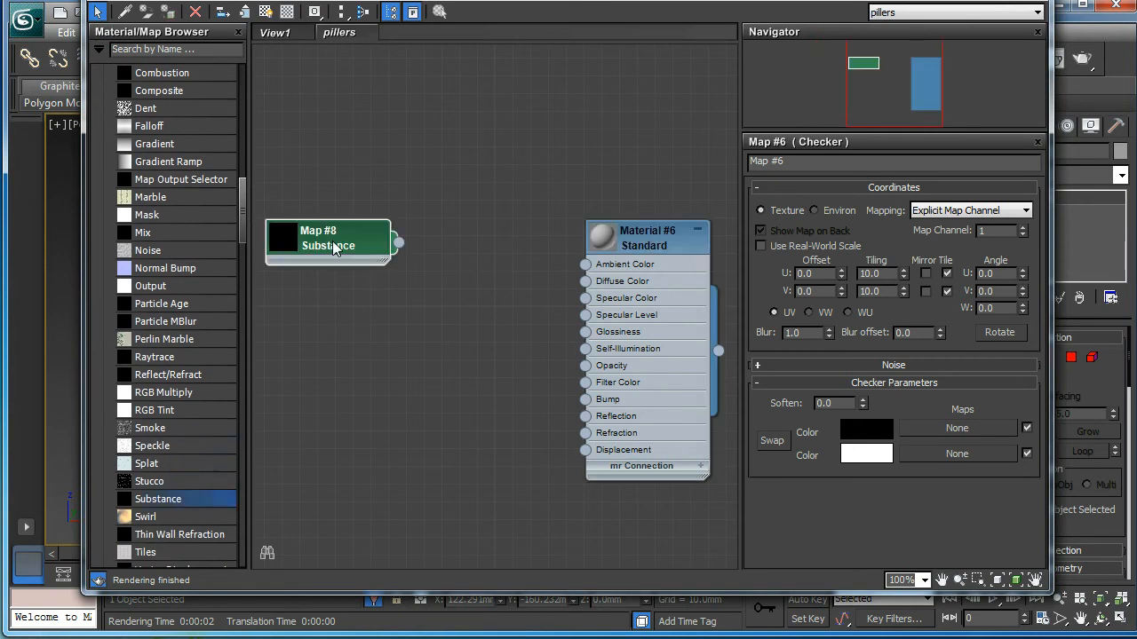
{"action": "double_click", "coordinate": [334, 246]}
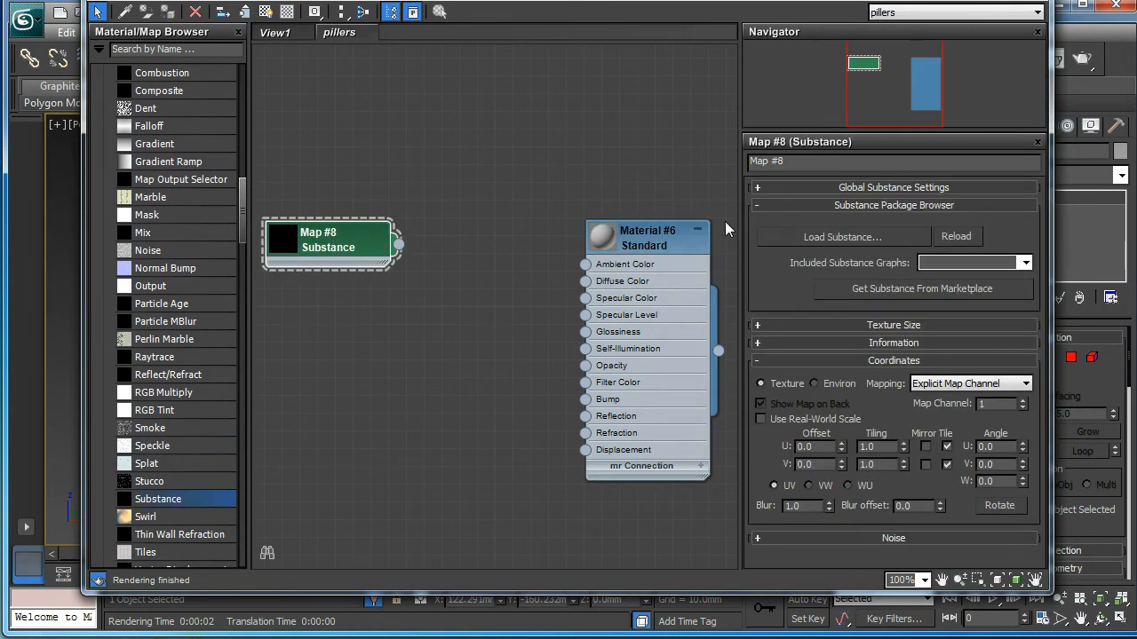
{"action": "left_click", "coordinate": [827, 236]}
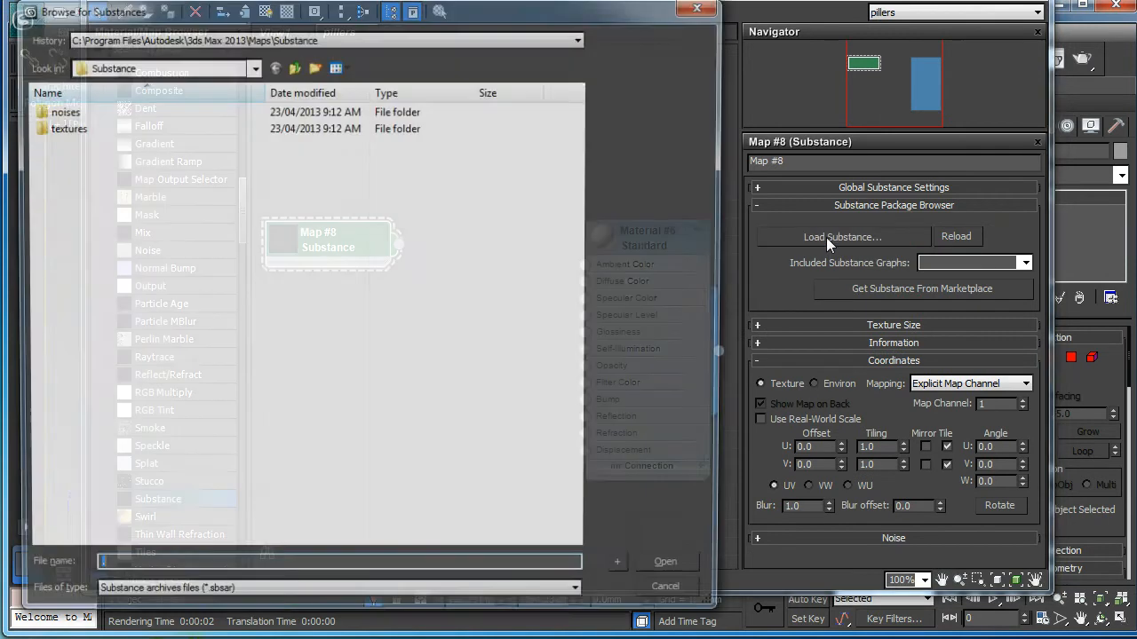
{"action": "double_click", "coordinate": [54, 127]}
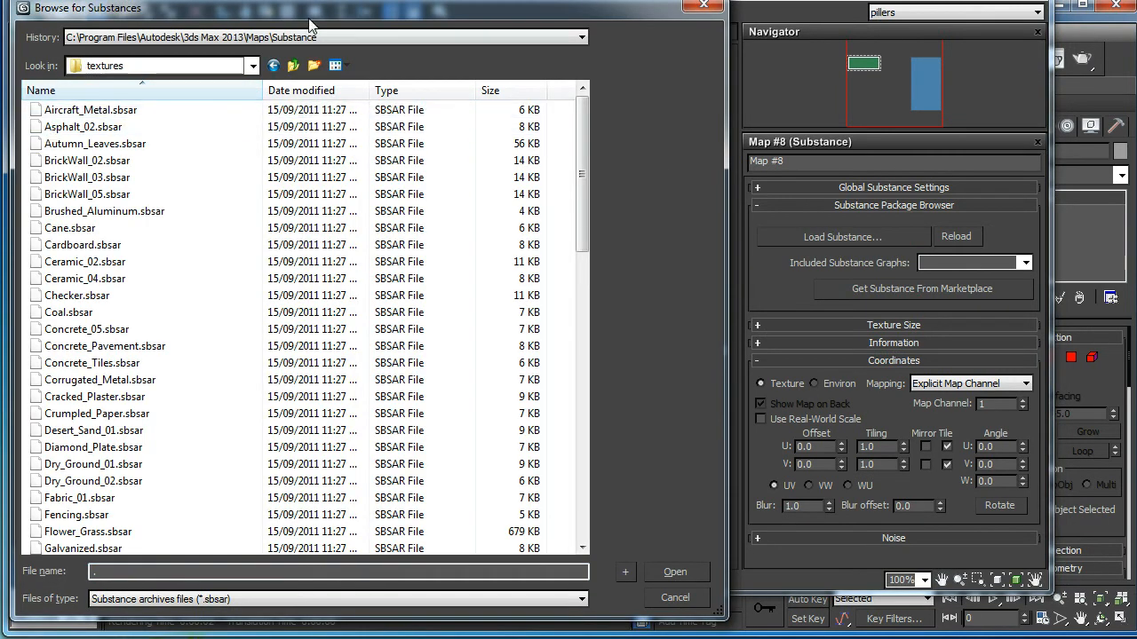
{"action": "left_click_drag", "start_coordinate": [311, 23], "coordinate": [363, 7]}
{"action": "left_click_drag", "start_coordinate": [615, 149], "coordinate": [640, 332]}
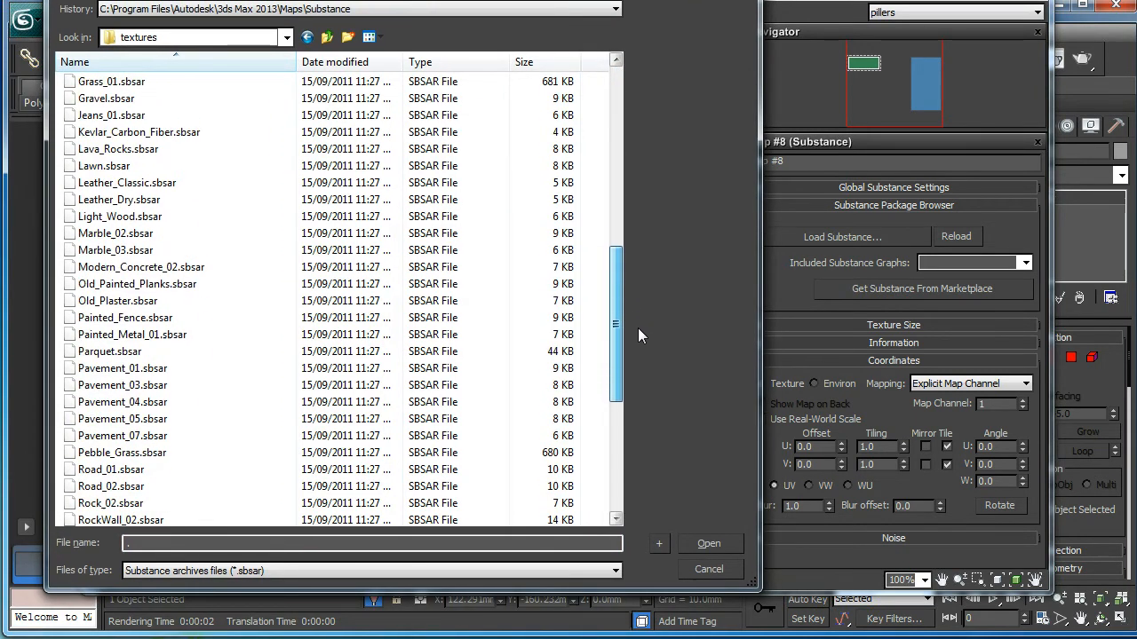
{"action": "left_click", "coordinate": [133, 506]}
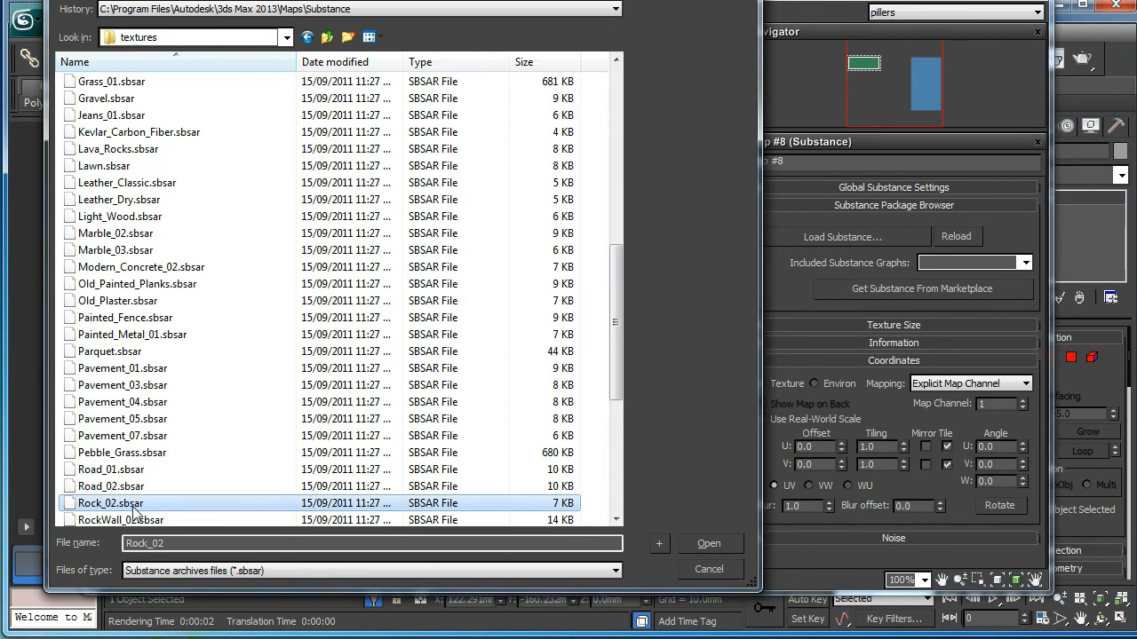
{"action": "double_click", "coordinate": [135, 504]}
{"action": "left_click", "coordinate": [353, 257]}
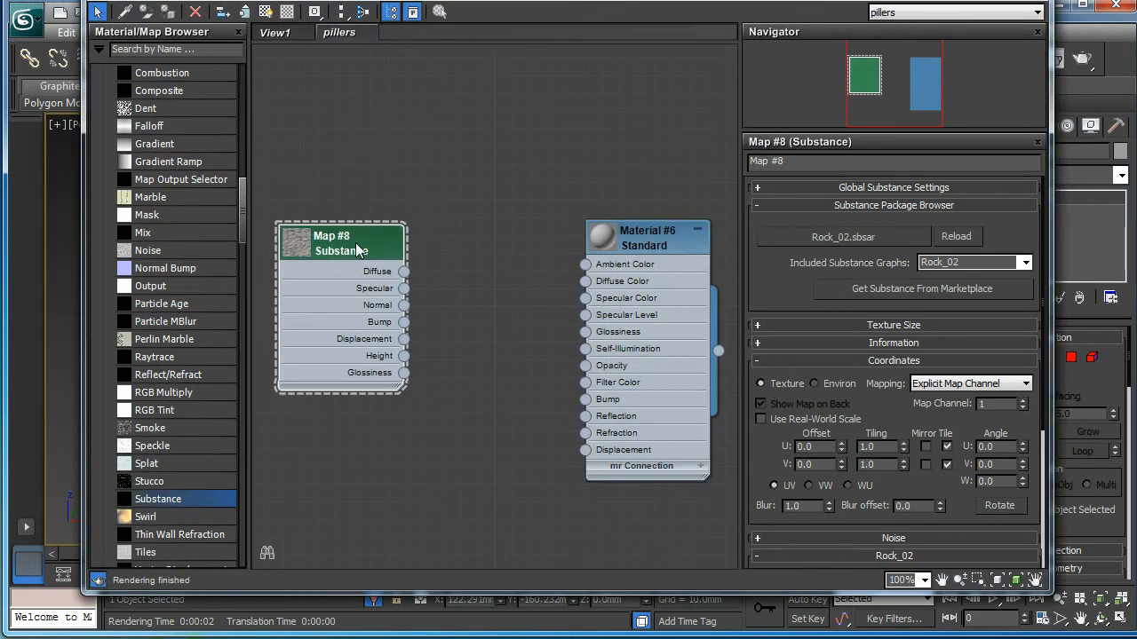
{"action": "left_click_drag", "start_coordinate": [353, 257], "coordinate": [362, 262]}
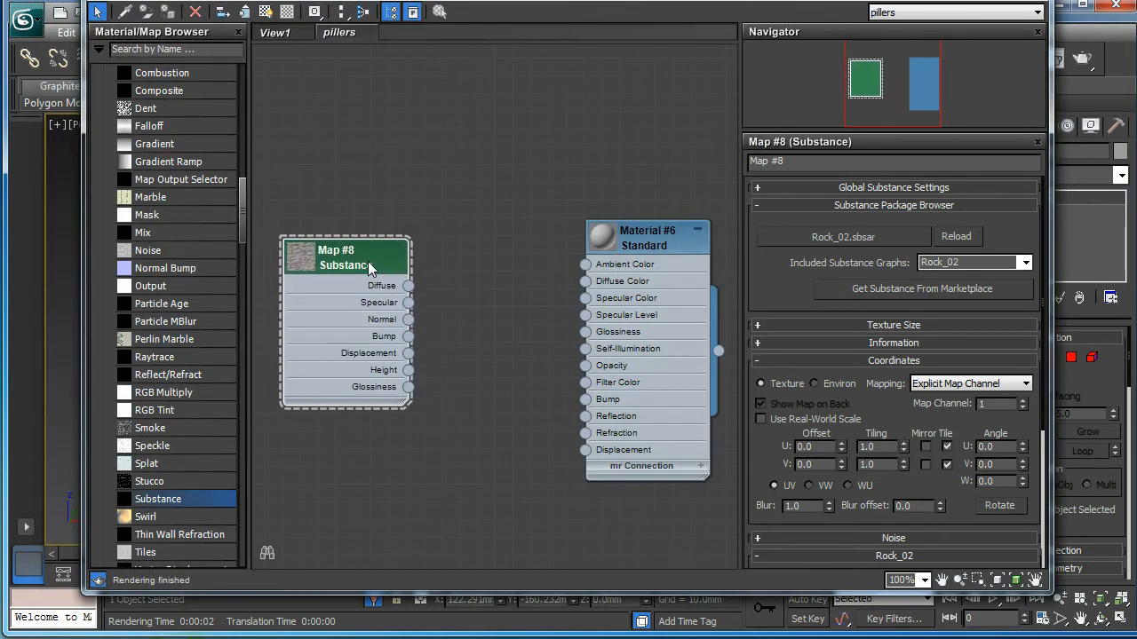
Step: Swap the Substance map's file to RockWall_02.sbsar
{"action": "left_click", "coordinate": [862, 237]}
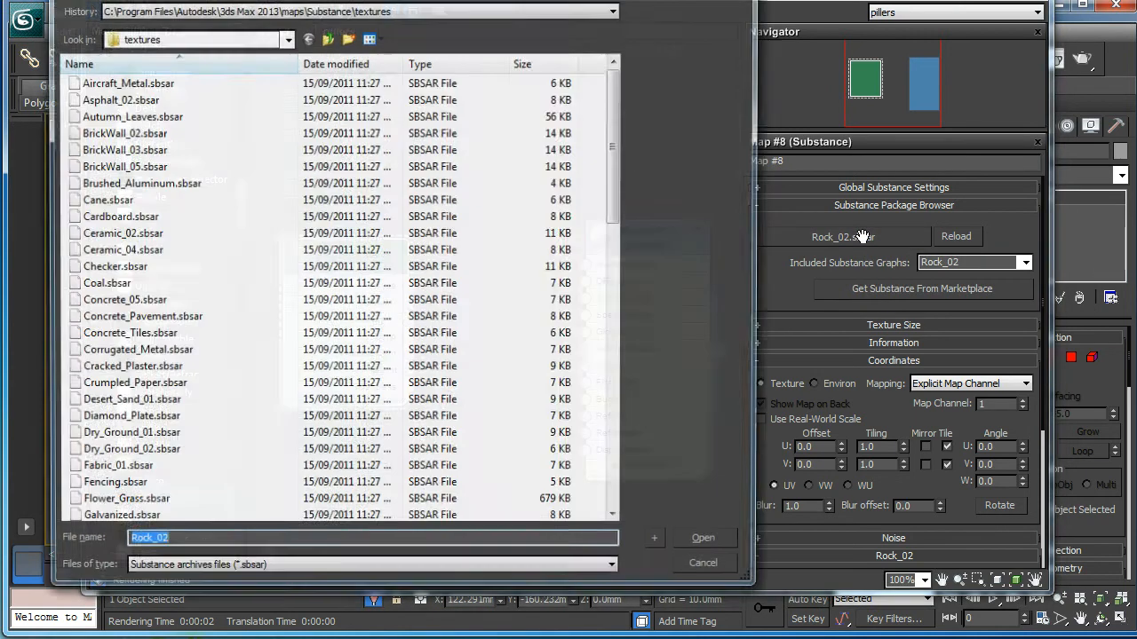
{"action": "left_click_drag", "start_coordinate": [615, 180], "coordinate": [621, 356]}
{"action": "left_click", "coordinate": [135, 511]}
{"action": "left_click", "coordinate": [143, 506]}
{"action": "left_click", "coordinate": [108, 505]}
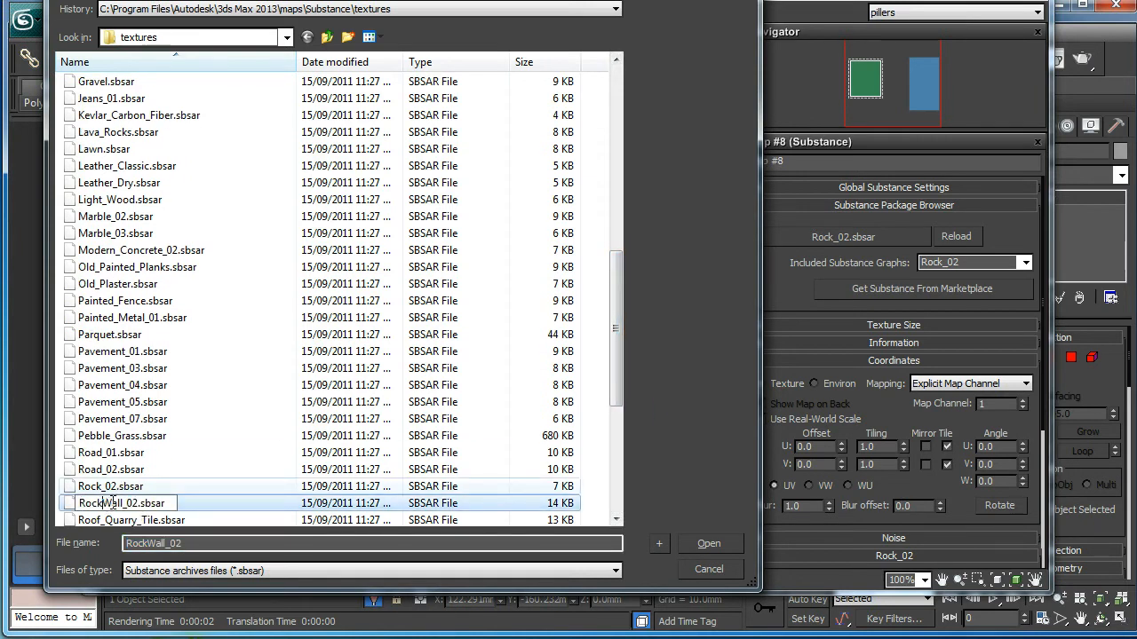
{"action": "left_click", "coordinate": [71, 504]}
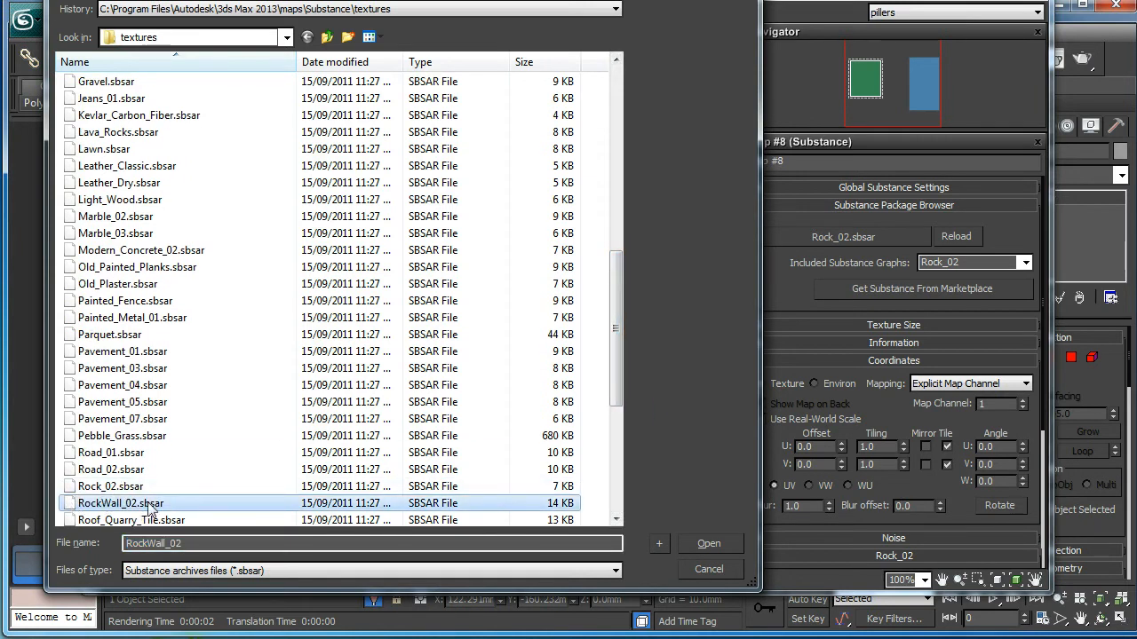
{"action": "left_click", "coordinate": [713, 545]}
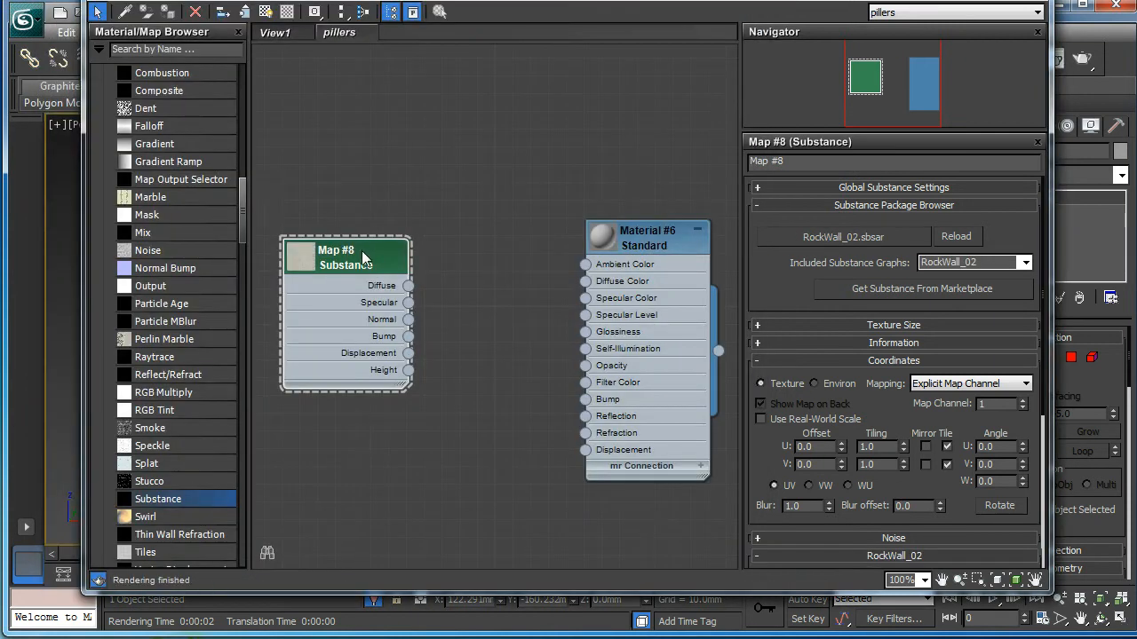
Step: Open and size a preview window of the RockWall_02 Substance map
{"action": "right_click", "coordinate": [363, 256]}
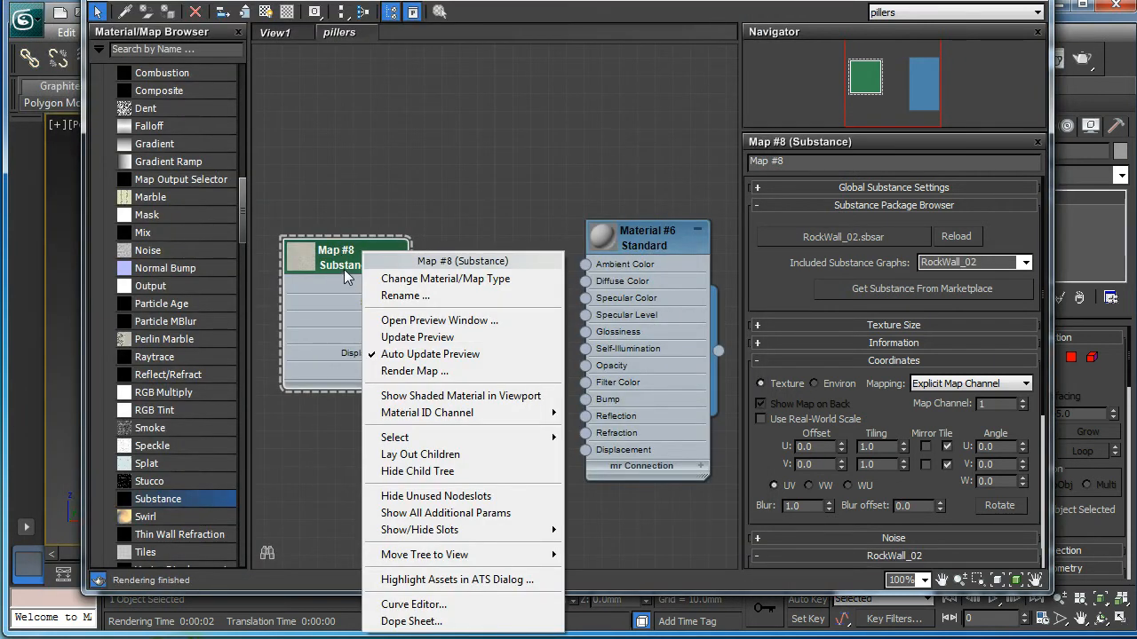
{"action": "left_click", "coordinate": [434, 338]}
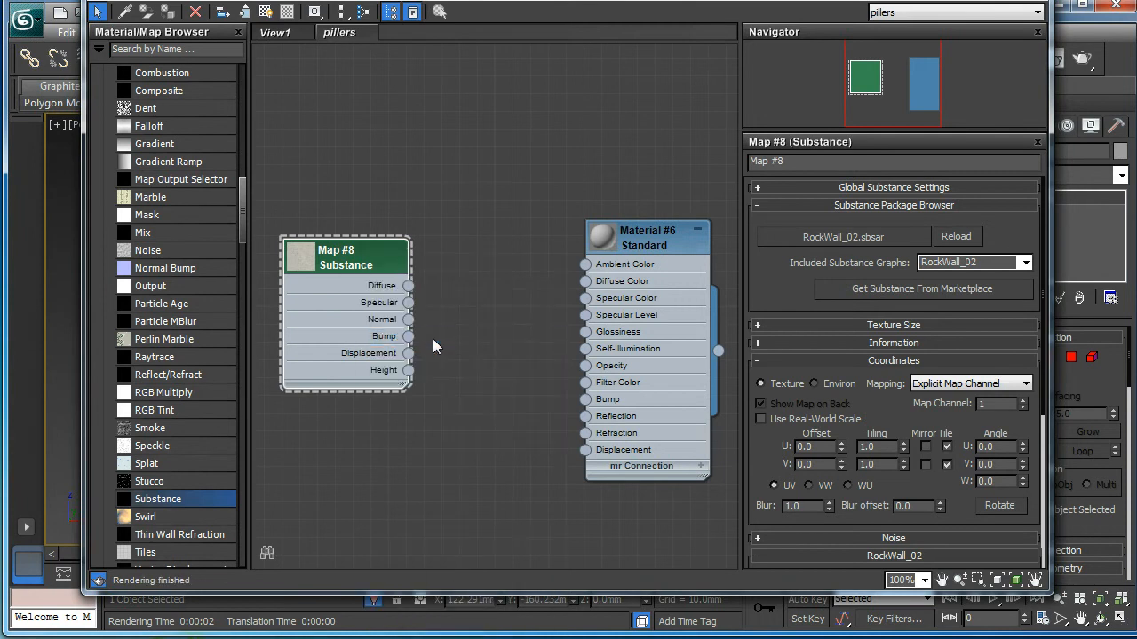
{"action": "right_click", "coordinate": [345, 265]}
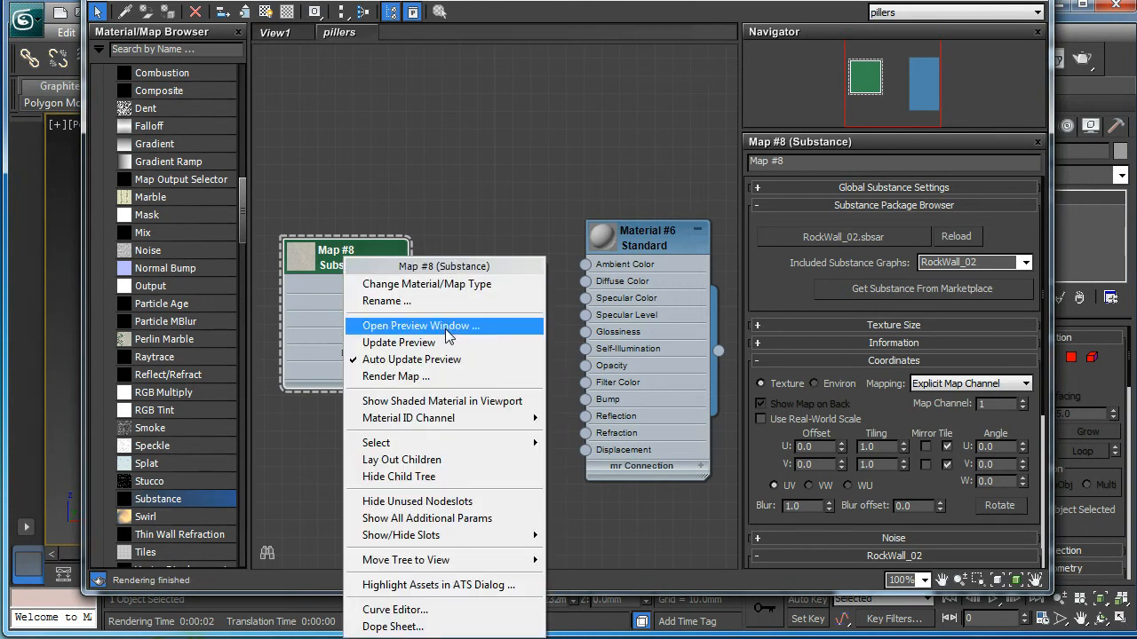
{"action": "left_click", "coordinate": [445, 329]}
{"action": "left_click_drag", "start_coordinate": [445, 330], "coordinate": [199, 37]}
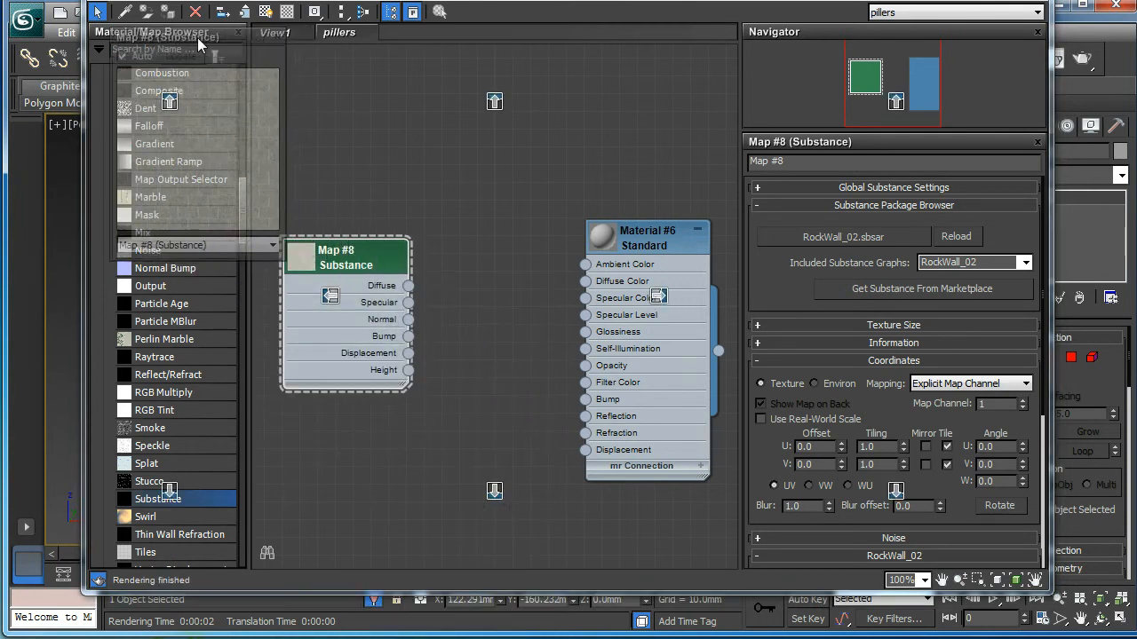
{"action": "left_click_drag", "start_coordinate": [281, 258], "coordinate": [491, 465]}
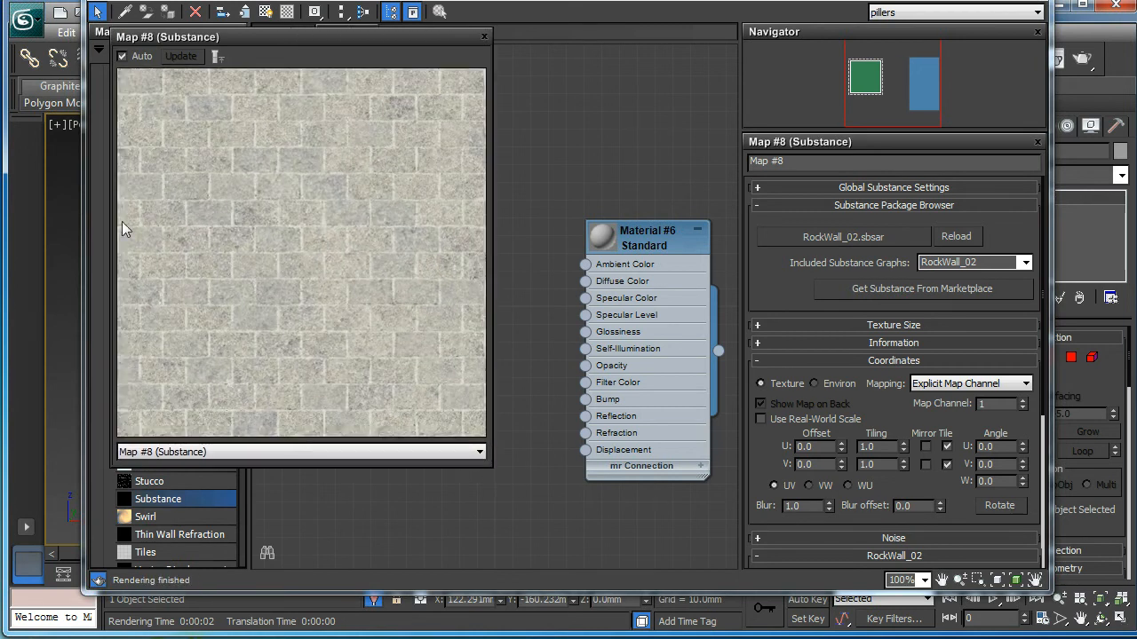
{"action": "left_click_drag", "start_coordinate": [271, 46], "coordinate": [161, 16]}
{"action": "left_click_drag", "start_coordinate": [376, 433], "coordinate": [257, 308]}
Step: Arrange the Substance and Map #9 output nodes feeding Material #6's Diffuse Color
{"action": "left_click_drag", "start_coordinate": [373, 257], "coordinate": [586, 281]}
{"action": "left_click_drag", "start_coordinate": [348, 222], "coordinate": [330, 223]}
{"action": "left_click_drag", "start_coordinate": [435, 284], "coordinate": [523, 267]}
{"action": "left_click_drag", "start_coordinate": [689, 0], "coordinate": [222, 227]}
{"action": "middle_click_drag", "start_coordinate": [666, 232], "coordinate": [669, 231]}
{"action": "scroll", "coordinate": [733, 244], "scroll_direction": "down", "scroll_amount": 5}
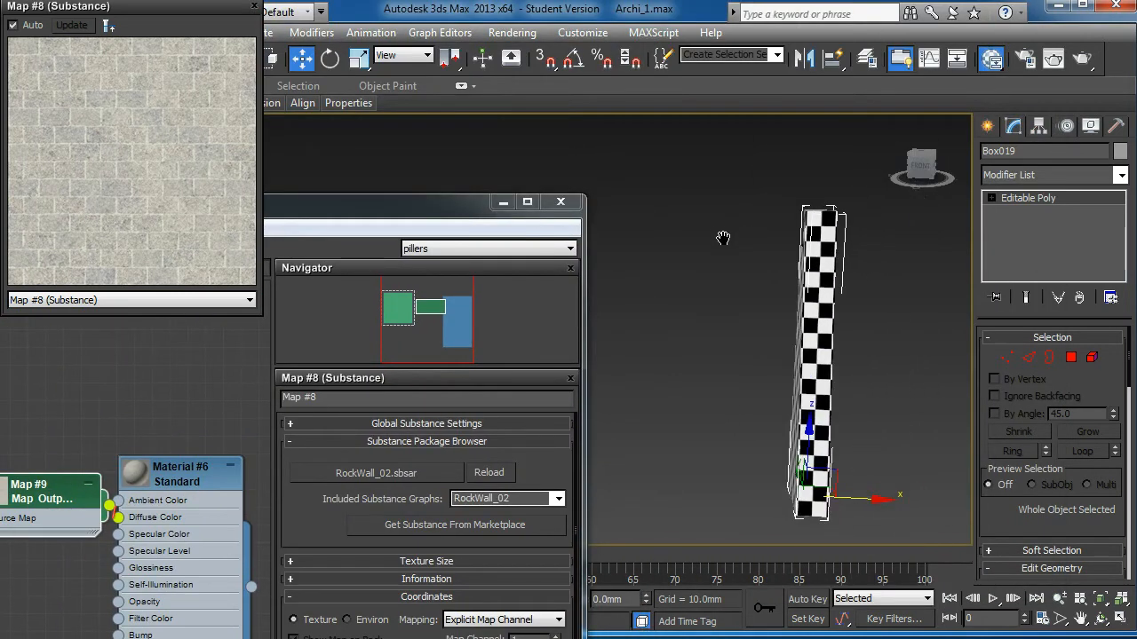
Step: Assign Material #6 to the Box019 pillar and orbit in to view its stone-brick texture
{"action": "left_click_drag", "start_coordinate": [560, 99], "coordinate": [593, 65]}
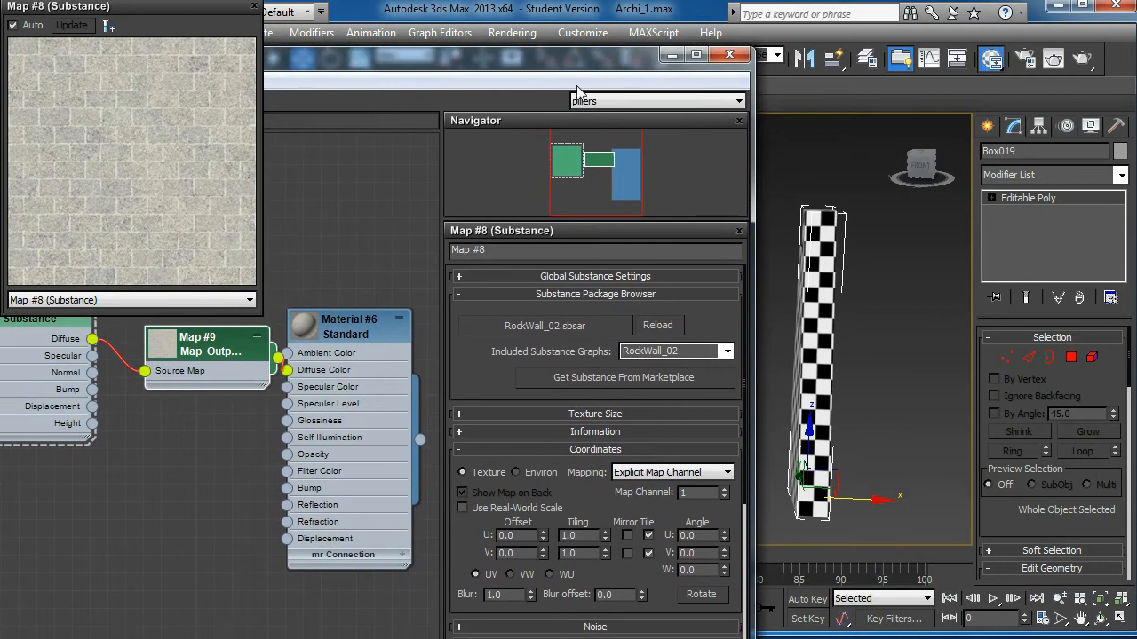
{"action": "right_click", "coordinate": [348, 320]}
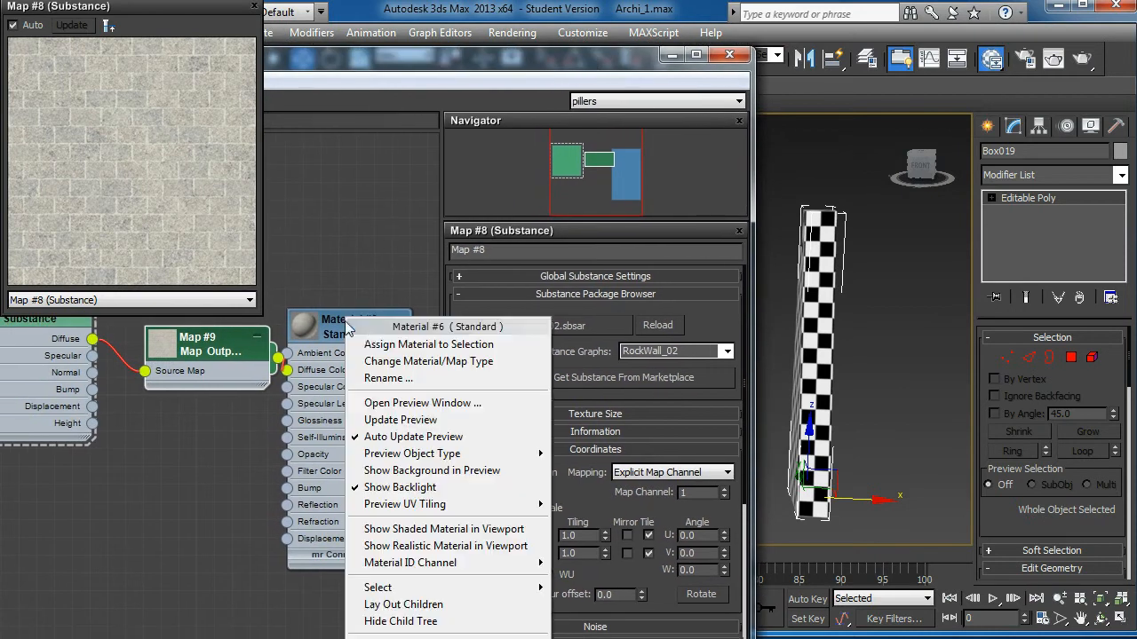
{"action": "left_click", "coordinate": [388, 346]}
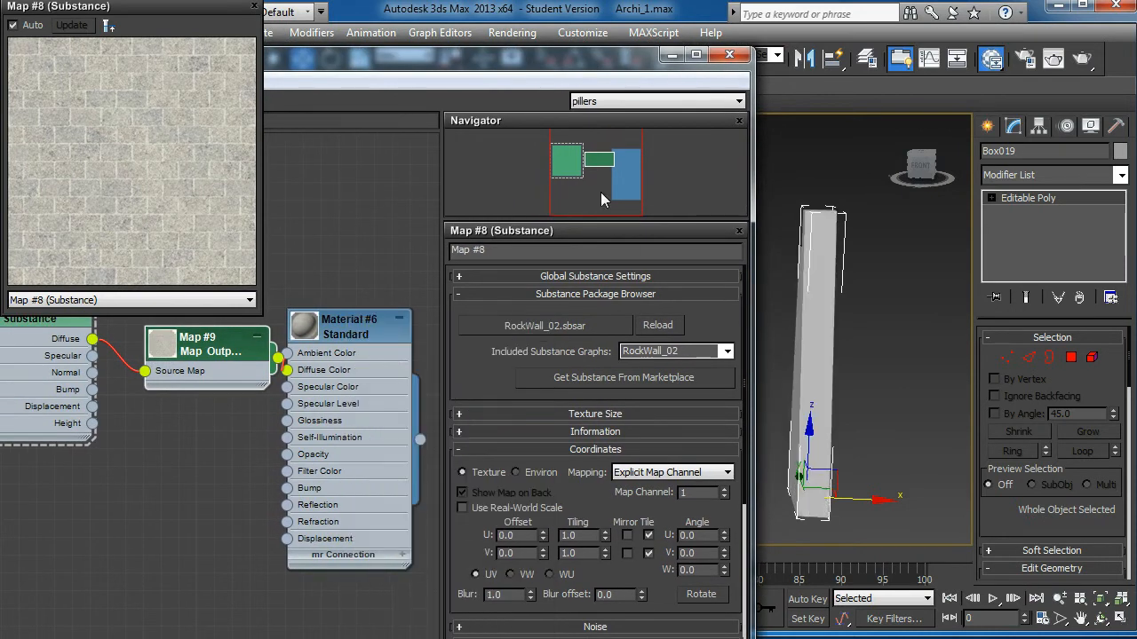
{"action": "left_click_drag", "start_coordinate": [512, 65], "coordinate": [970, 76]}
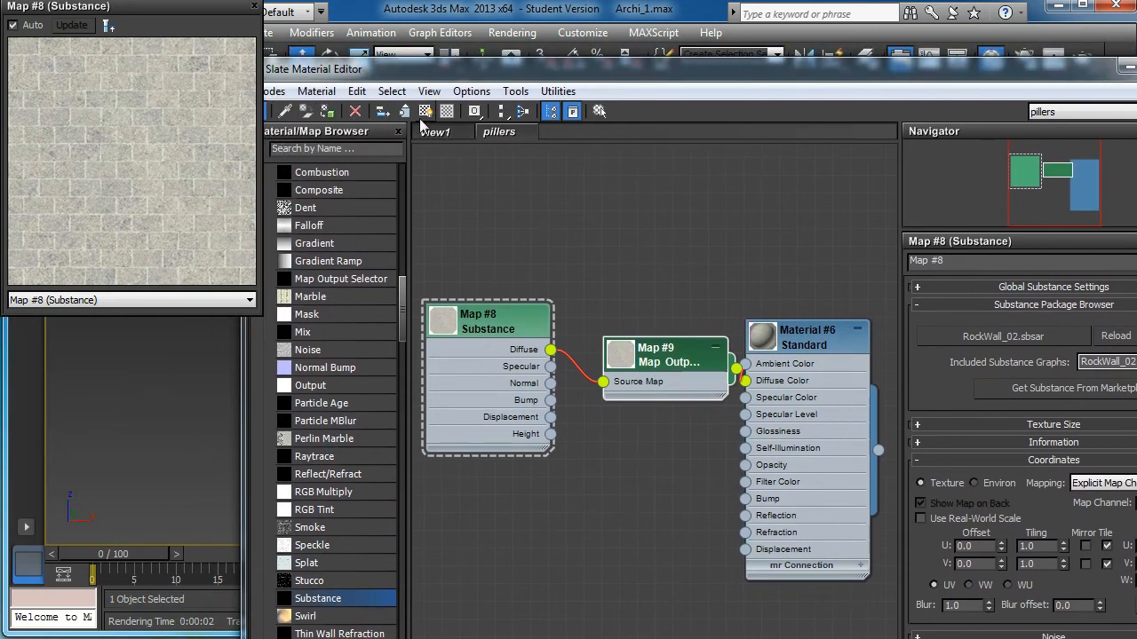
{"action": "left_click_drag", "start_coordinate": [710, 71], "coordinate": [0, 71]}
{"action": "middle_click_drag", "start_coordinate": [668, 275], "coordinate": [471, 257], "text": "alt"}
{"action": "middle_click_drag", "start_coordinate": [856, 345], "coordinate": [942, 344], "text": "alt"}
{"action": "scroll", "coordinate": [820, 384], "scroll_direction": "up", "scroll_amount": 5}
{"action": "middle_click_drag", "start_coordinate": [786, 340], "coordinate": [815, 325], "text": "alt"}
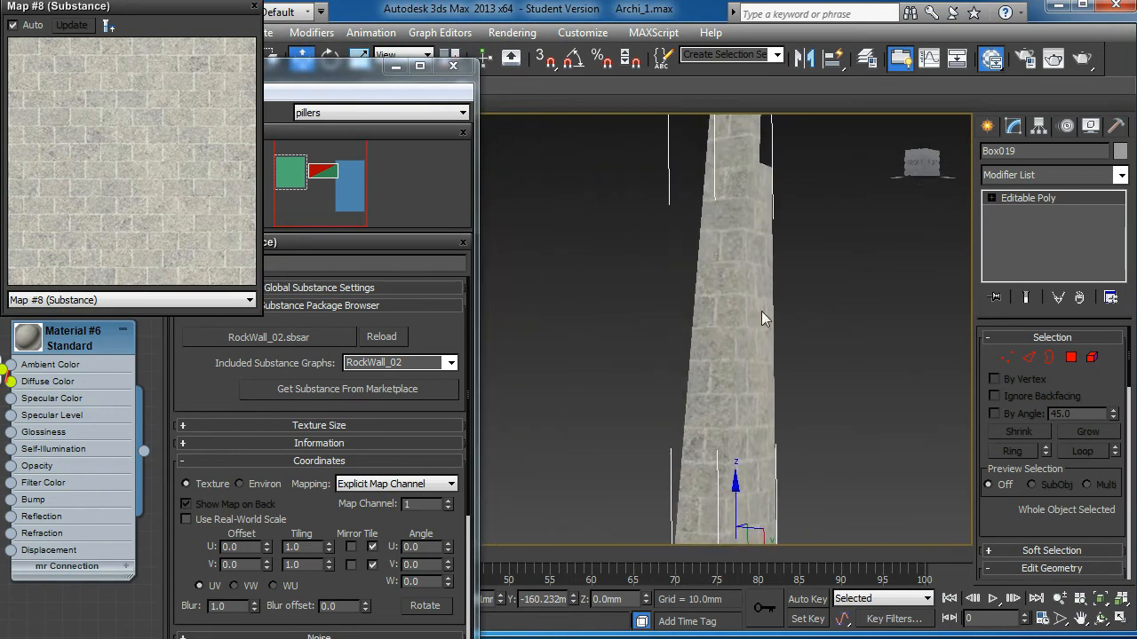
Step: Set the RockWall_02 substance's U and V tiling to 2.0 for smaller bricks on the pillar
{"action": "left_click_drag", "start_coordinate": [384, 75], "coordinate": [627, 0]}
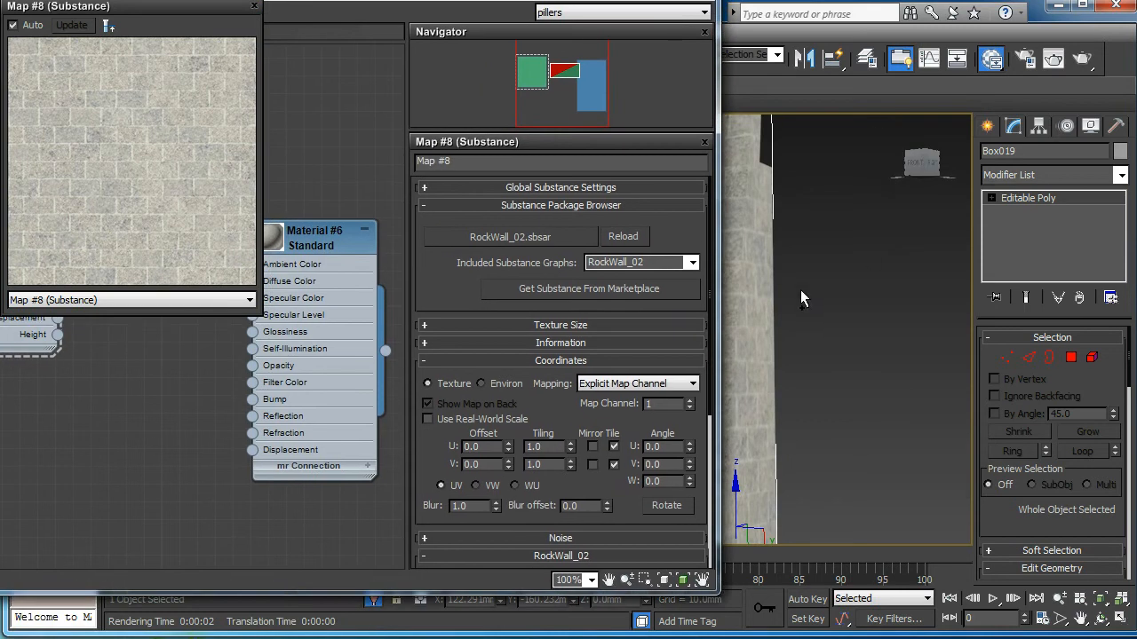
{"action": "scroll", "coordinate": [814, 311], "scroll_direction": "up", "scroll_amount": 4}
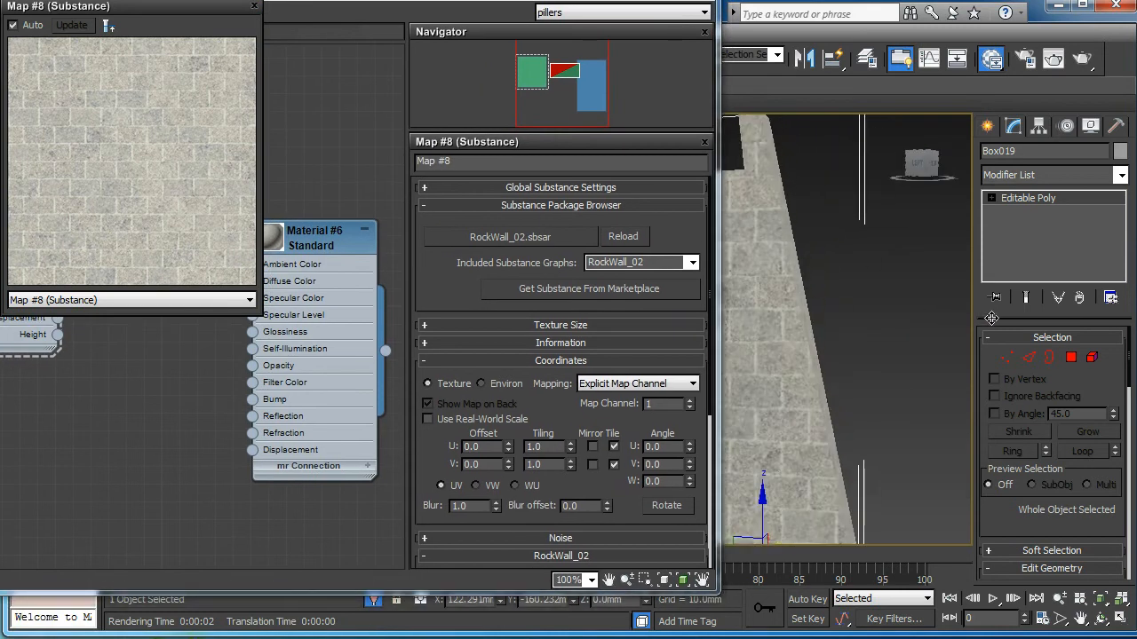
{"action": "left_click", "coordinate": [255, 7]}
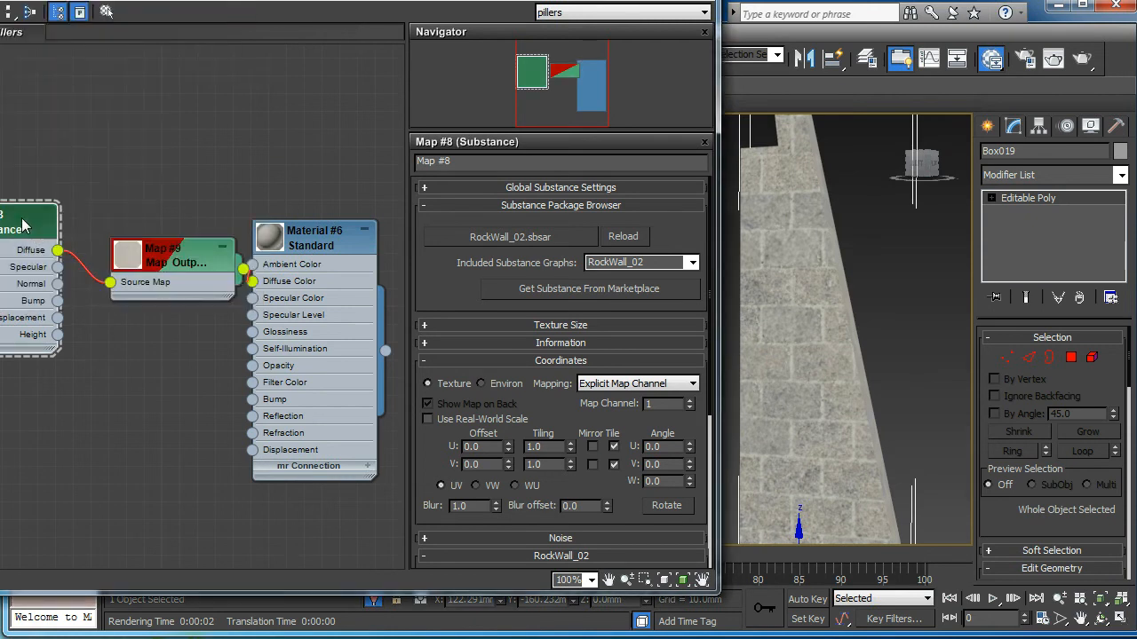
{"action": "mouse_move", "coordinate": [7, 230]}
{"action": "left_mouse_down"}
{"action": "mouse_move", "coordinate": [40, 231]}
{"action": "mouse_move", "coordinate": [25, 231]}
{"action": "left_mouse_up"}
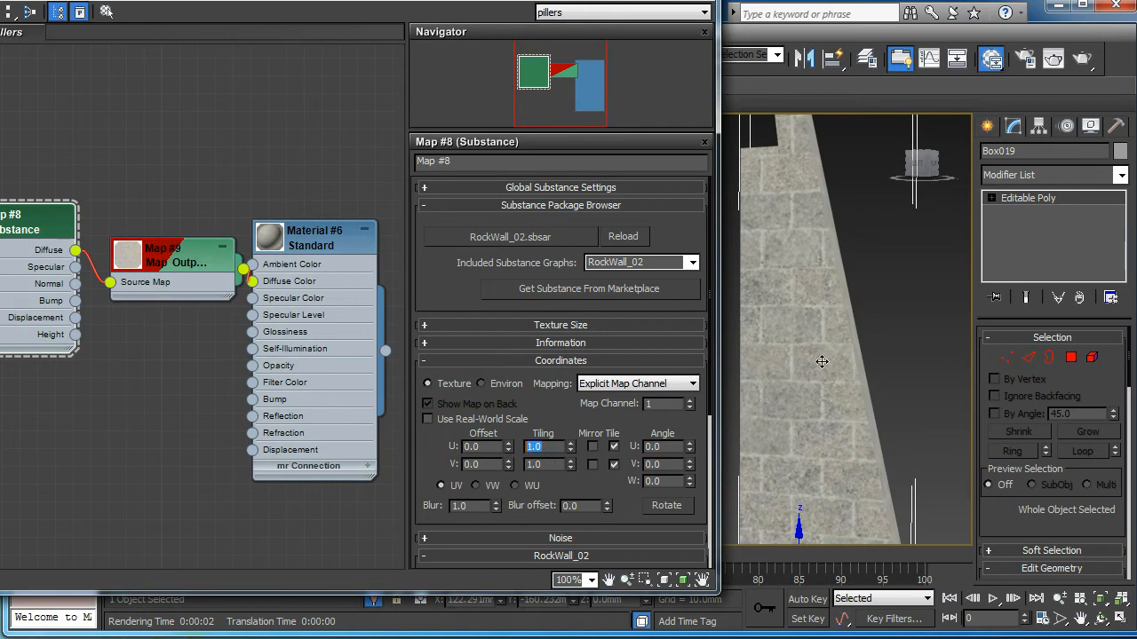
{"action": "type", "text": "2"}
{"action": "key", "text": "Return"}
{"action": "double_click", "coordinate": [544, 465]}
{"action": "type", "text": "2"}
{"action": "key", "text": "Return"}
{"action": "middle_click_drag", "start_coordinate": [852, 318], "coordinate": [768, 328], "text": "alt"}
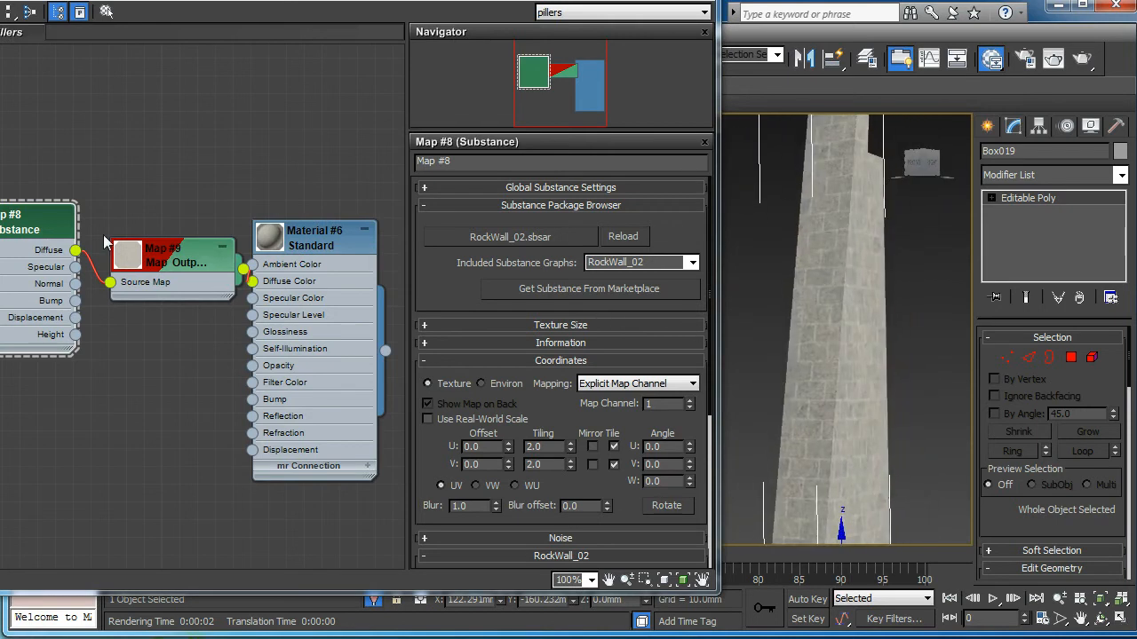
Step: Scroll to the RockWall_02 parameters and raise Age to 1.0
{"action": "left_click", "coordinate": [35, 230]}
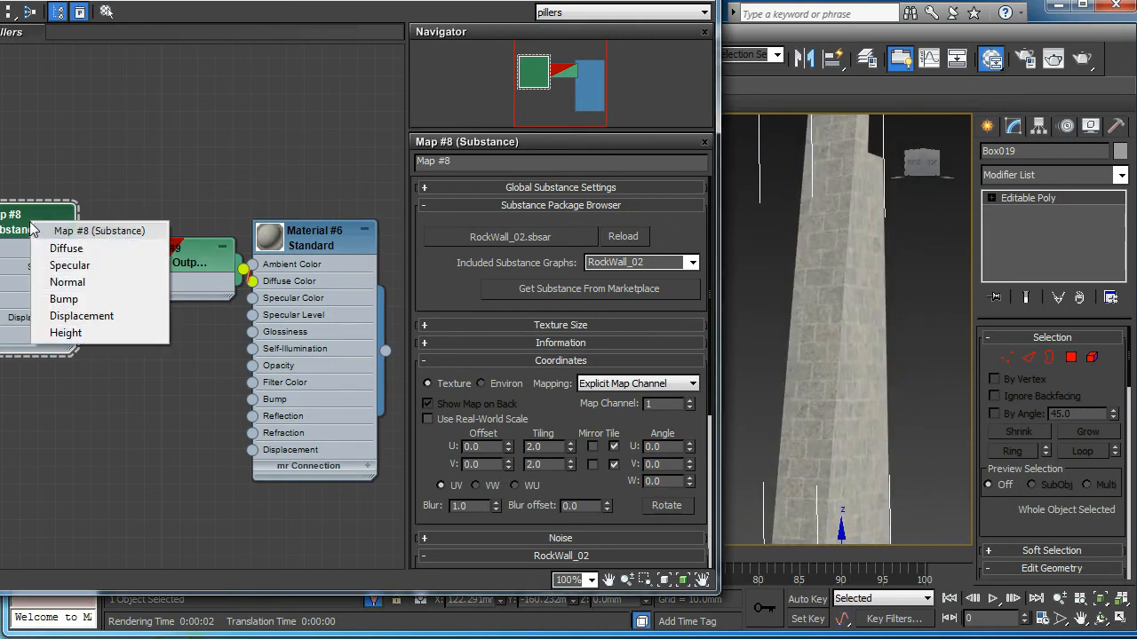
{"action": "left_click", "coordinate": [72, 247]}
{"action": "left_click_drag", "start_coordinate": [630, 434], "coordinate": [617, 254]}
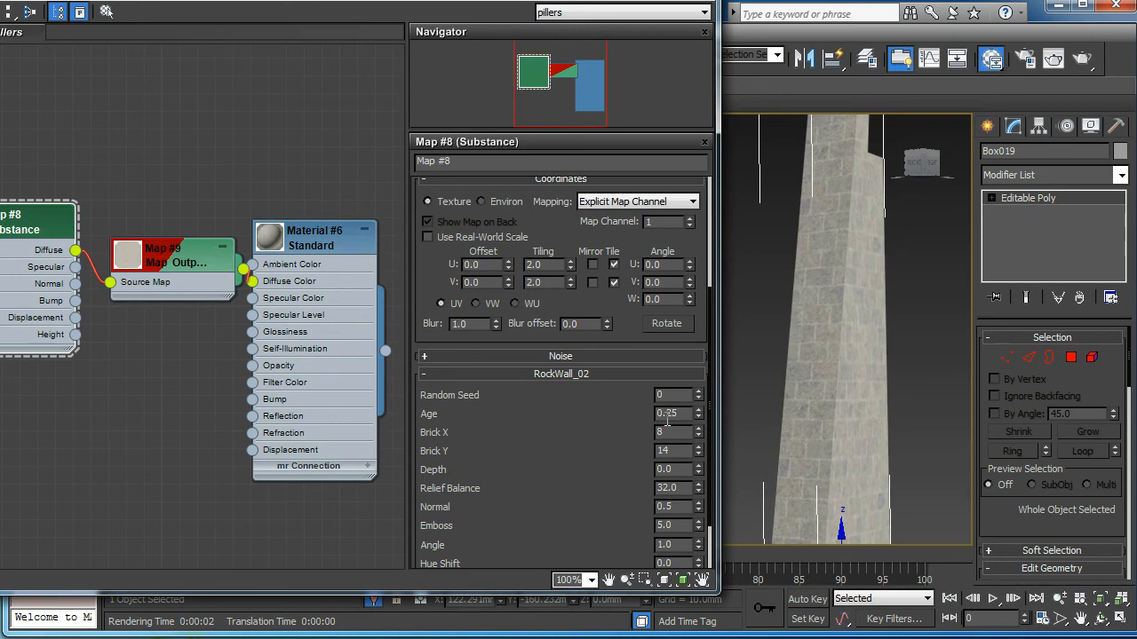
{"action": "left_click_drag", "start_coordinate": [698, 414], "coordinate": [705, 317]}
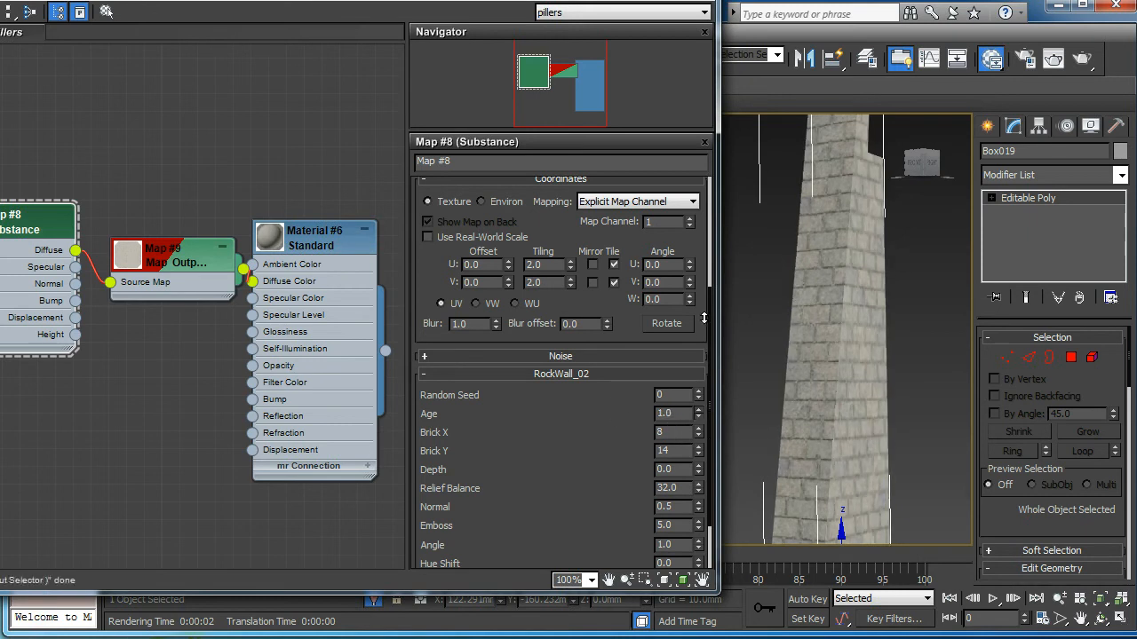
{"action": "middle_click_drag", "start_coordinate": [825, 420], "coordinate": [863, 424], "text": "alt"}
Step: Pan and orbit around the pillar to inspect the aged bricks
{"action": "scroll", "coordinate": [862, 423], "scroll_direction": "up", "scroll_amount": 1}
{"action": "middle_click_drag", "start_coordinate": [822, 372], "coordinate": [865, 374]}
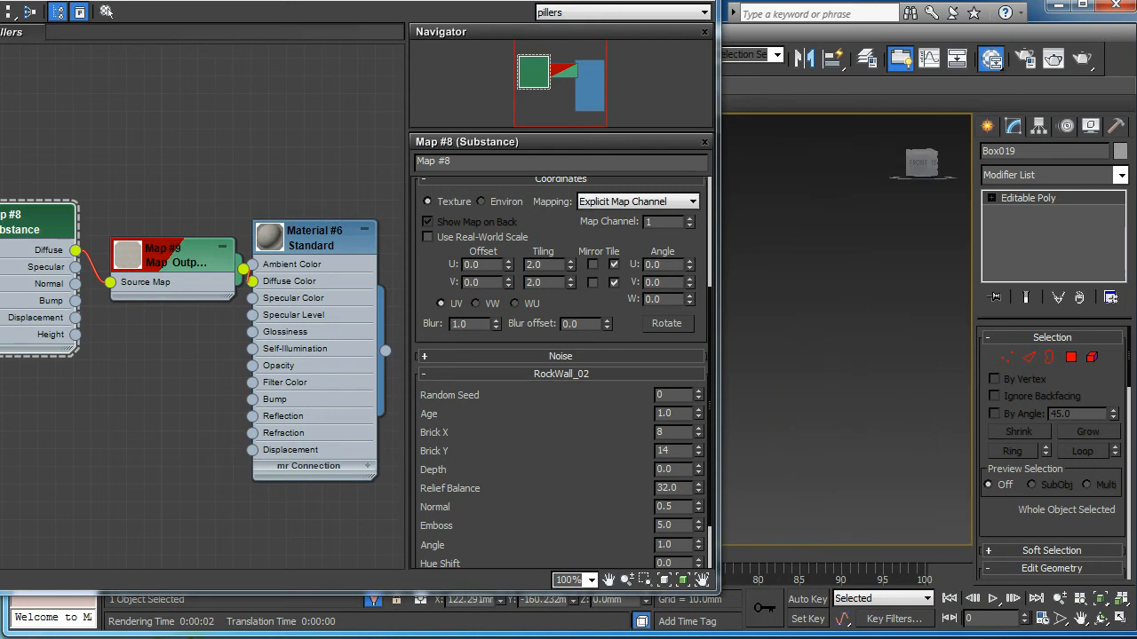
{"action": "middle_click_drag", "start_coordinate": [934, 372], "coordinate": [858, 361]}
{"action": "scroll", "coordinate": [857, 361], "scroll_direction": "up", "scroll_amount": 3}
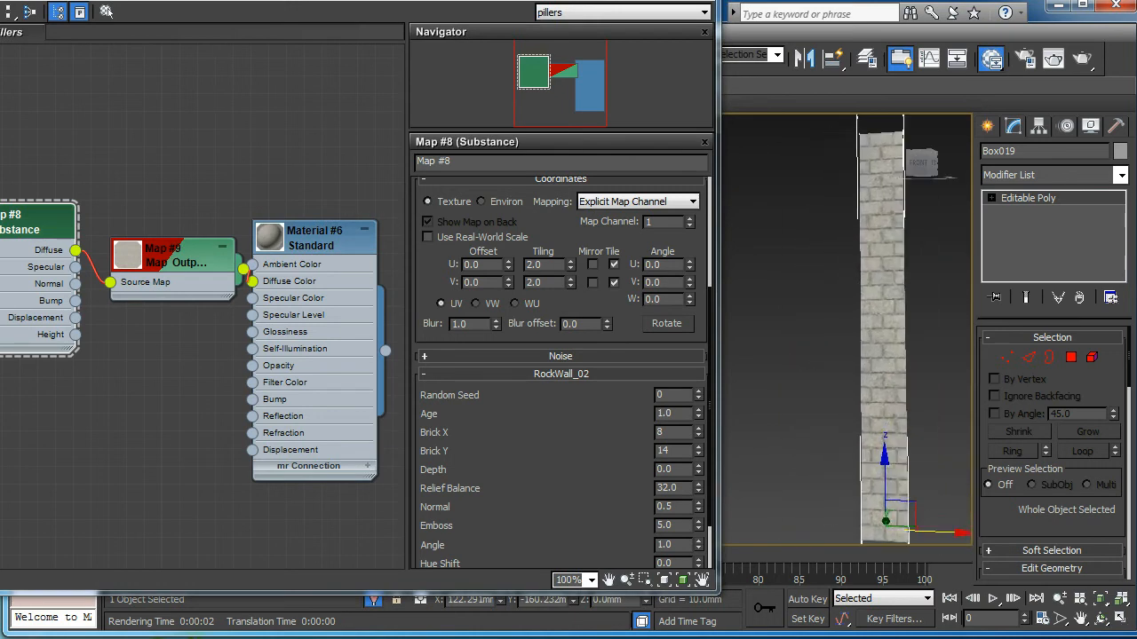
{"action": "mouse_move", "coordinate": [853, 318]}
{"action": "middle_mouse_down", "text": "alt"}
{"action": "mouse_move", "coordinate": [853, 334]}
{"action": "mouse_move", "coordinate": [868, 304]}
{"action": "middle_mouse_up", "text": "alt"}
{"action": "scroll", "coordinate": [870, 303], "scroll_direction": "up", "scroll_amount": 5}
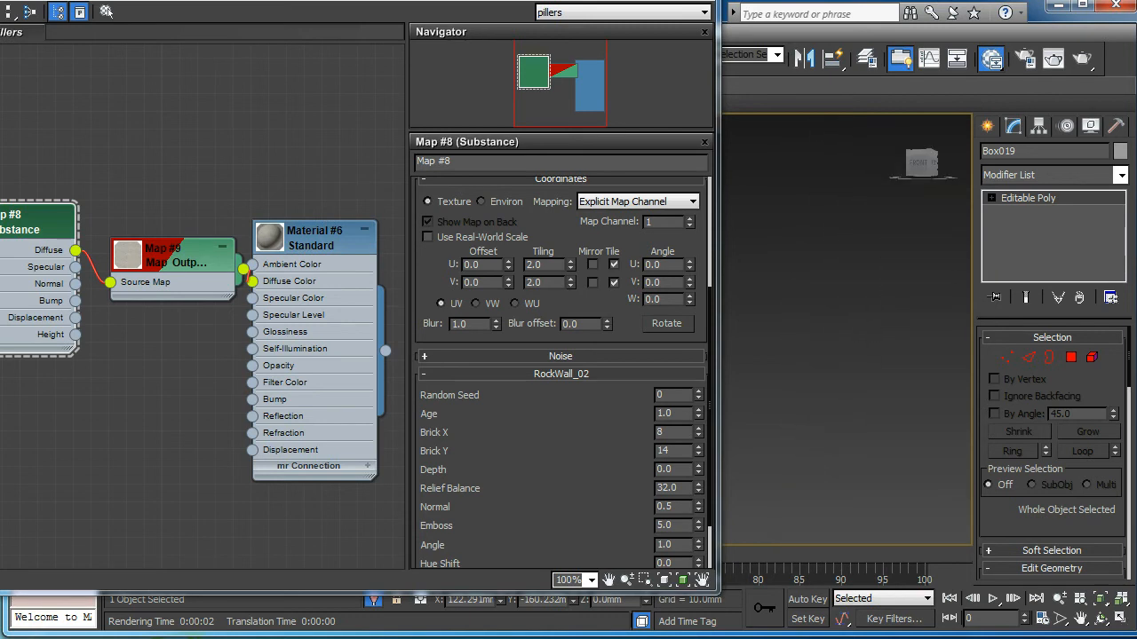
{"action": "left_click_drag", "start_coordinate": [586, 9], "coordinate": [436, 220]}
{"action": "middle_click_drag", "start_coordinate": [598, 315], "coordinate": [770, 349], "text": "alt"}
{"action": "left_click_drag", "start_coordinate": [201, 165], "coordinate": [408, 2]}
Step: Set the RockWall_02 Age to 0.0
{"action": "left_click_drag", "start_coordinate": [566, 436], "coordinate": [565, 502]}
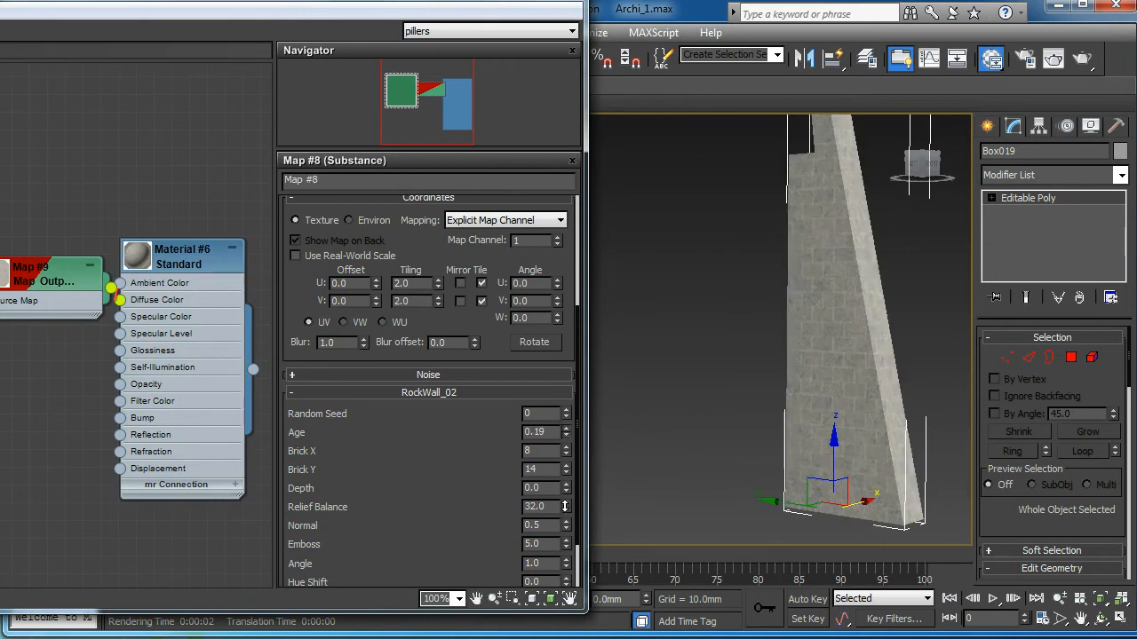
{"action": "left_click_drag", "start_coordinate": [567, 541], "coordinate": [566, 402]}
{"action": "scroll", "coordinate": [692, 397], "scroll_direction": "up", "scroll_amount": 5}
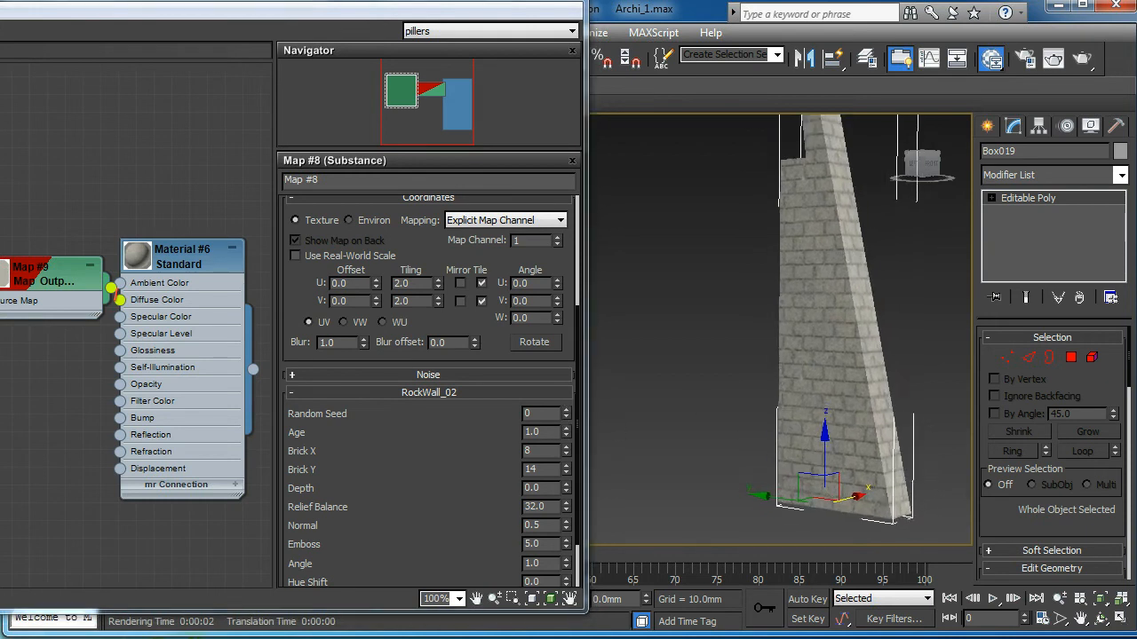
{"action": "left_click_drag", "start_coordinate": [552, 432], "coordinate": [457, 400]}
{"action": "type", "text": "0"}
{"action": "key", "text": "Return"}
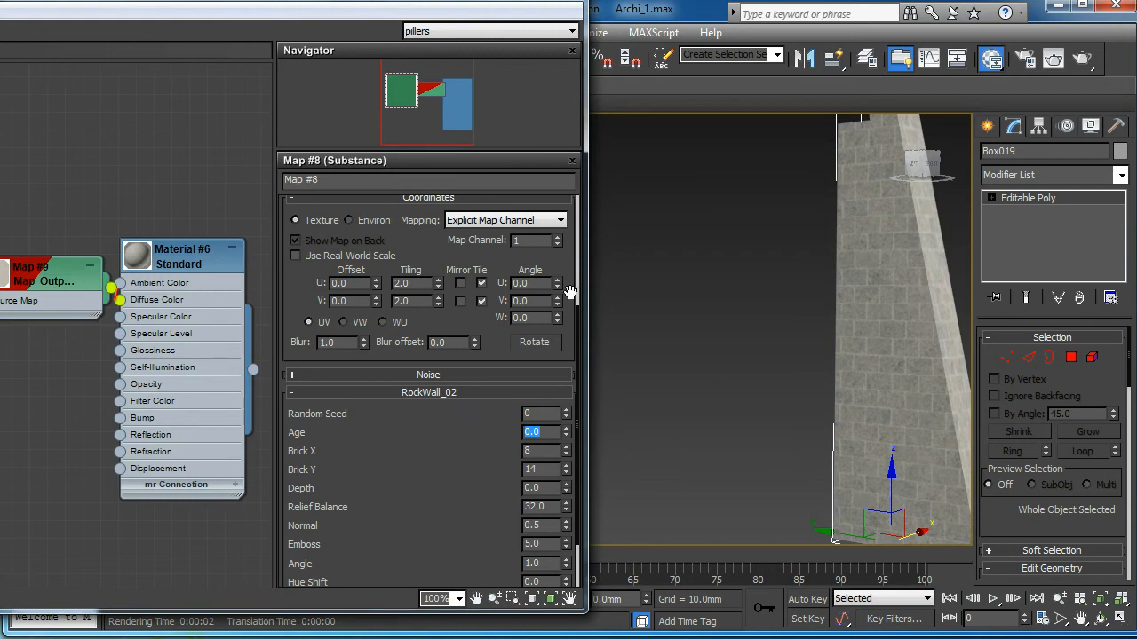
Step: Raise the RockWall_02 Contrast to 0.29
{"action": "scroll", "coordinate": [578, 306], "scroll_direction": "up", "scroll_amount": 5}
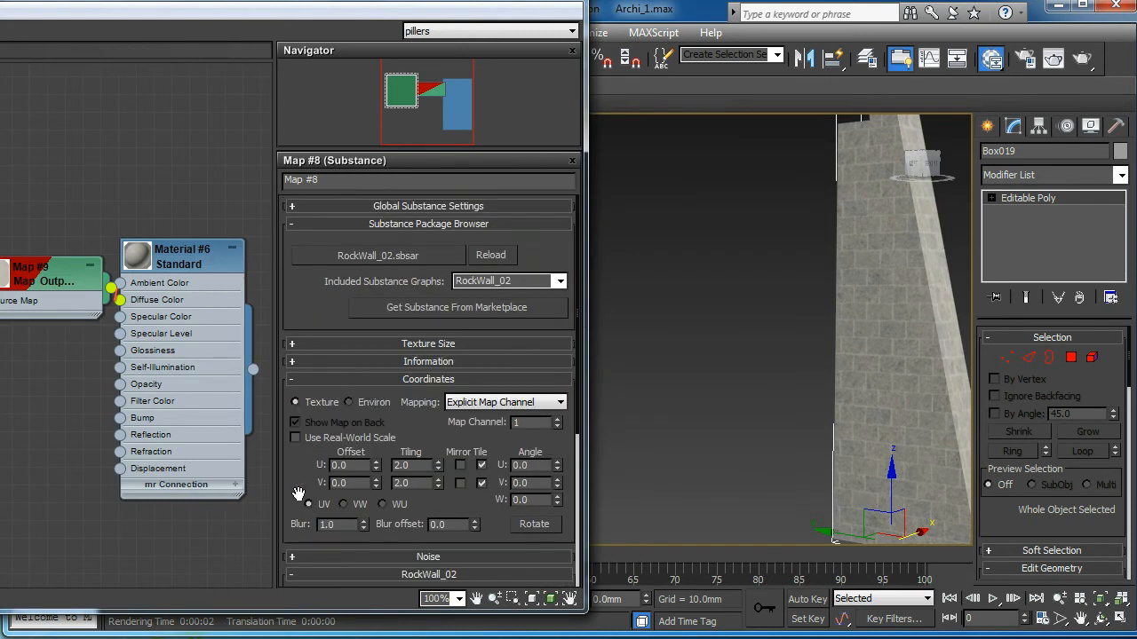
{"action": "scroll", "coordinate": [302, 492], "scroll_direction": "down", "scroll_amount": 7}
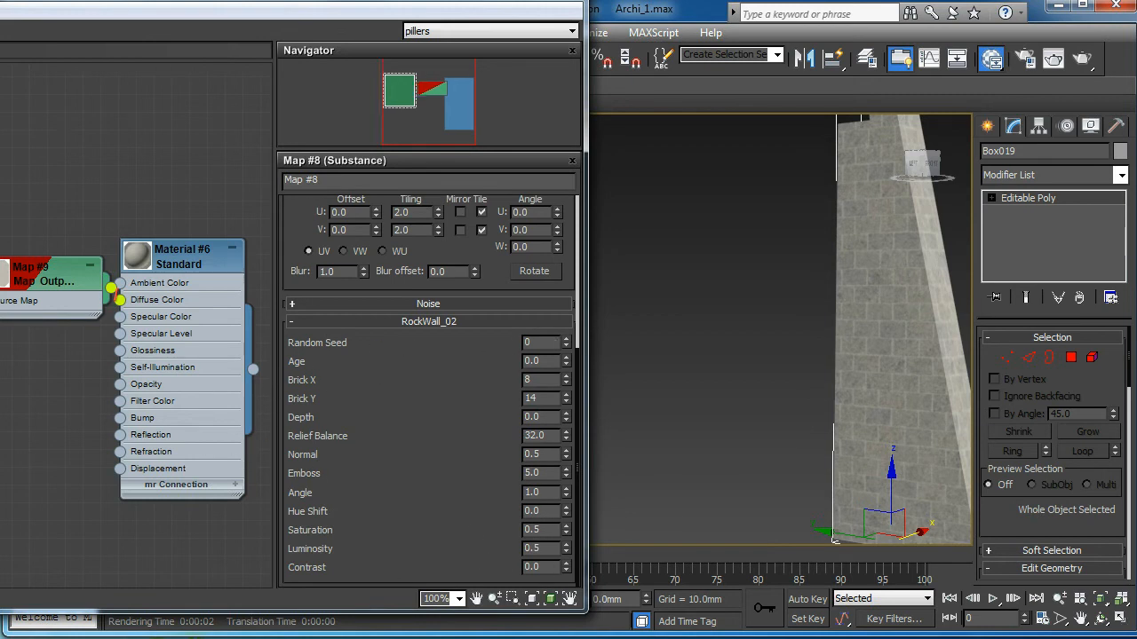
{"action": "left_click_drag", "start_coordinate": [48, 273], "coordinate": [30, 273]}
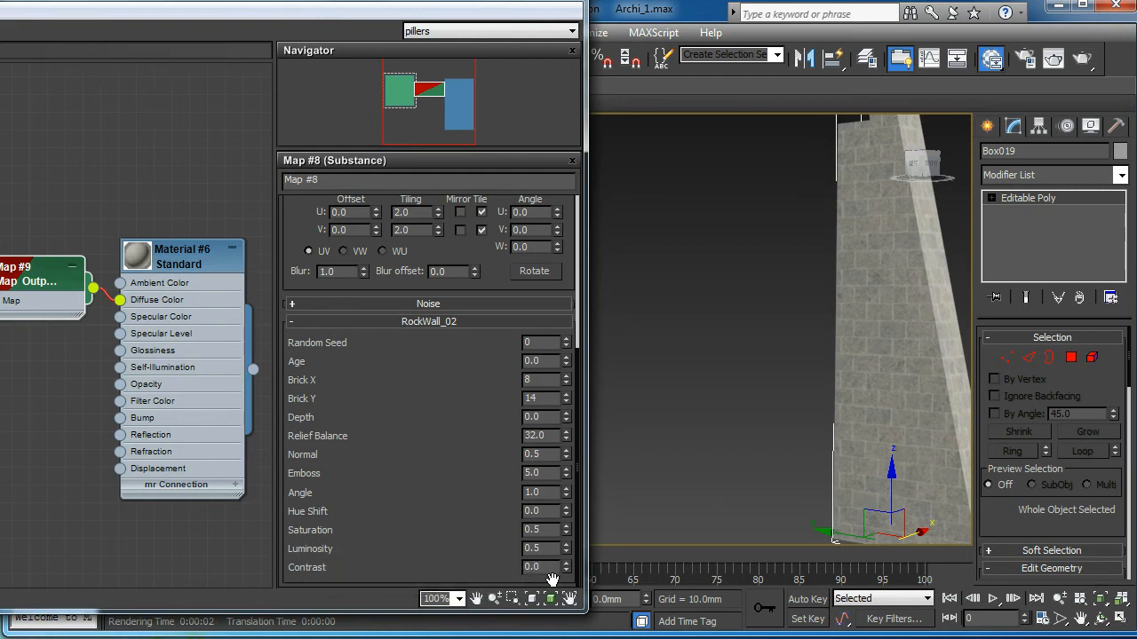
{"action": "left_click_drag", "start_coordinate": [566, 569], "coordinate": [565, 543]}
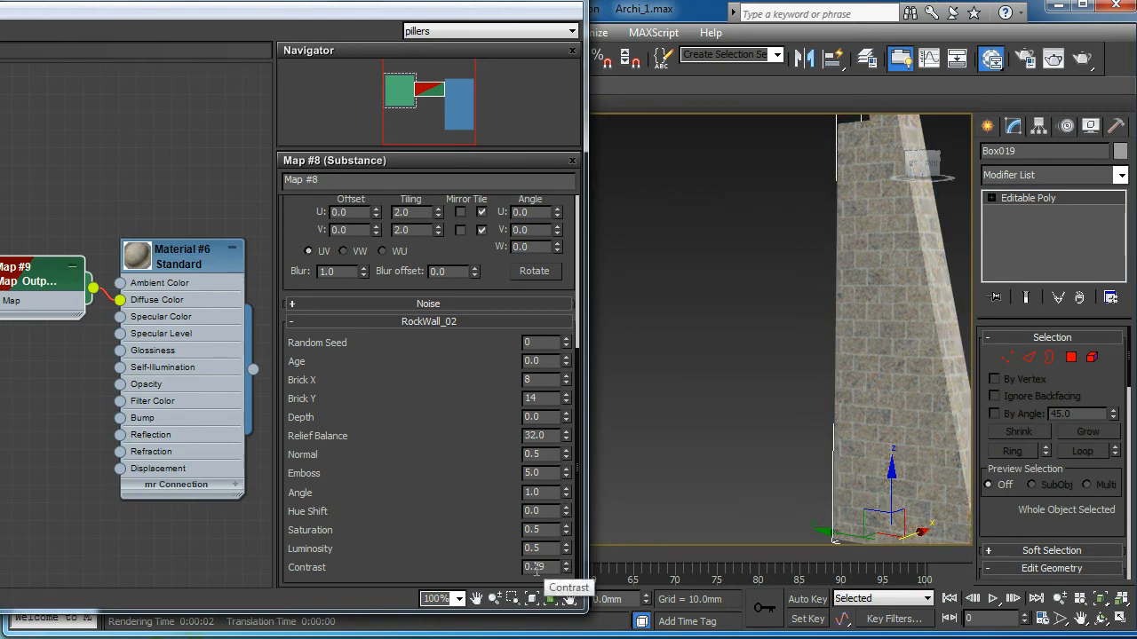
{"action": "middle_click_drag", "start_coordinate": [708, 302], "coordinate": [737, 276], "text": "alt"}
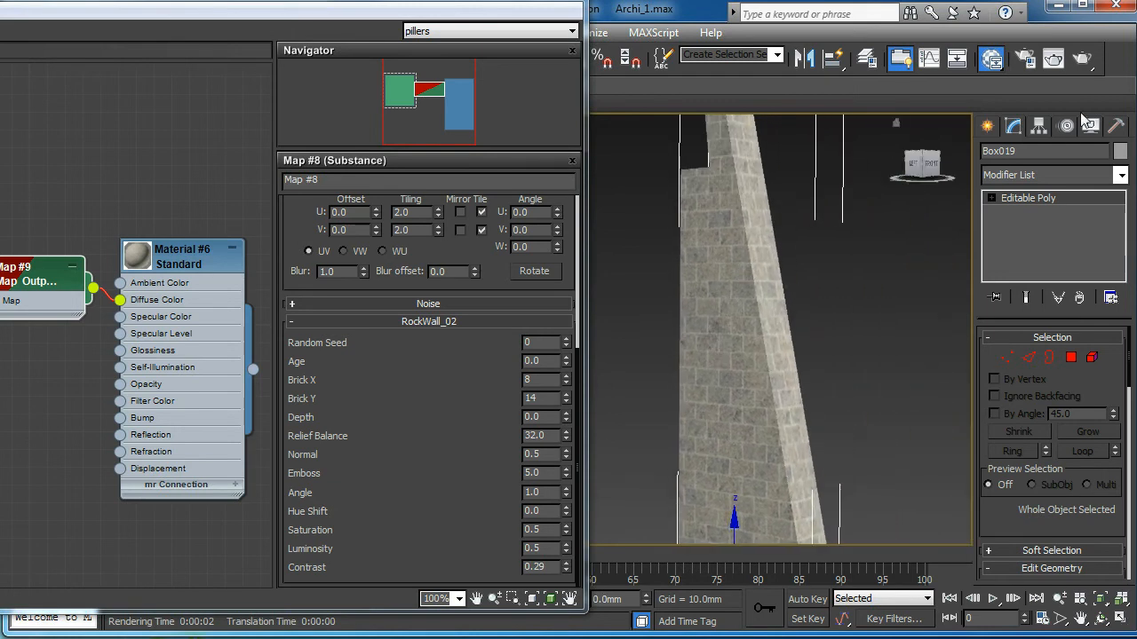
Step: Render the perspective view of the brick pillar and close the render window
{"action": "left_click", "coordinate": [1083, 60]}
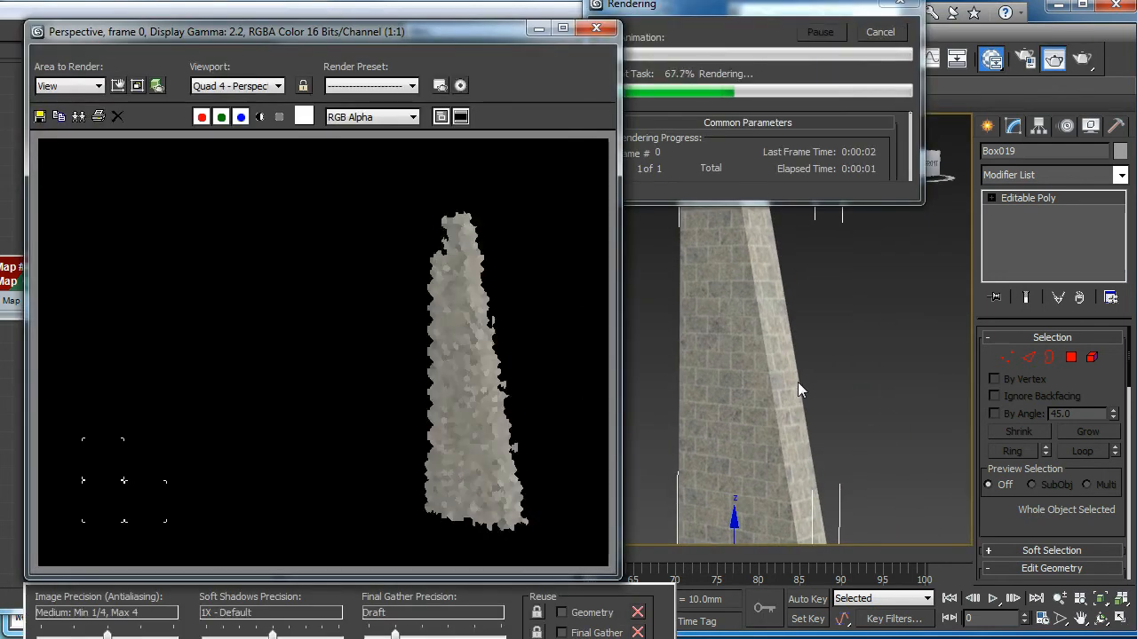
{"action": "left_click_drag", "start_coordinate": [462, 36], "coordinate": [613, 7]}
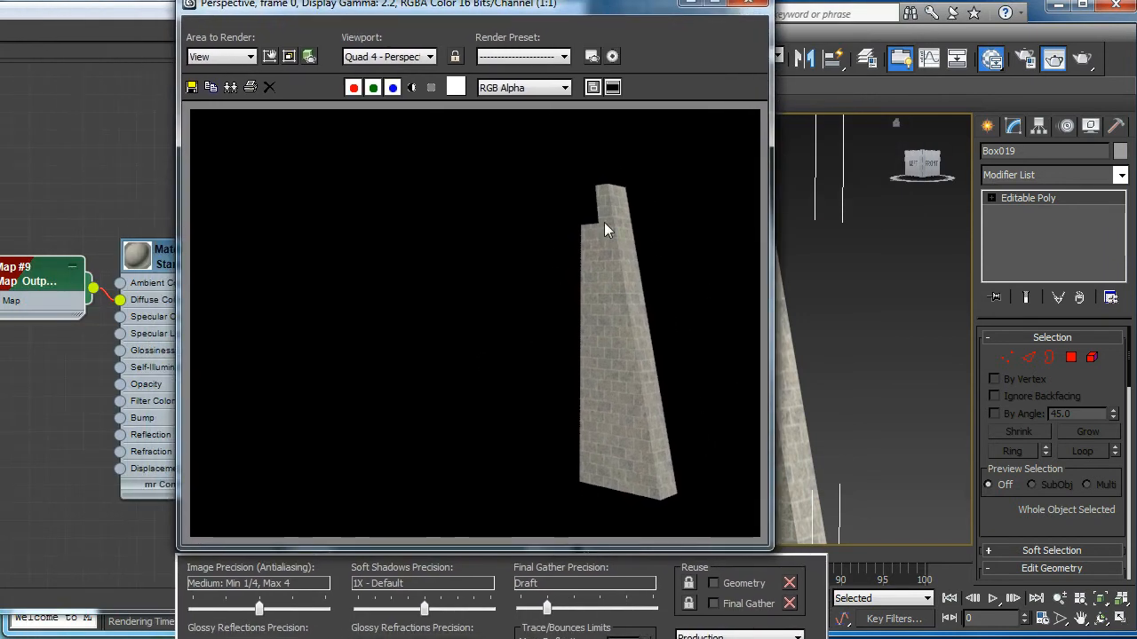
{"action": "left_click", "coordinate": [751, 3]}
Step: Start a new map from Material #6's Bump input in the Slate editor
{"action": "left_click_drag", "start_coordinate": [422, 3], "coordinate": [729, 0]}
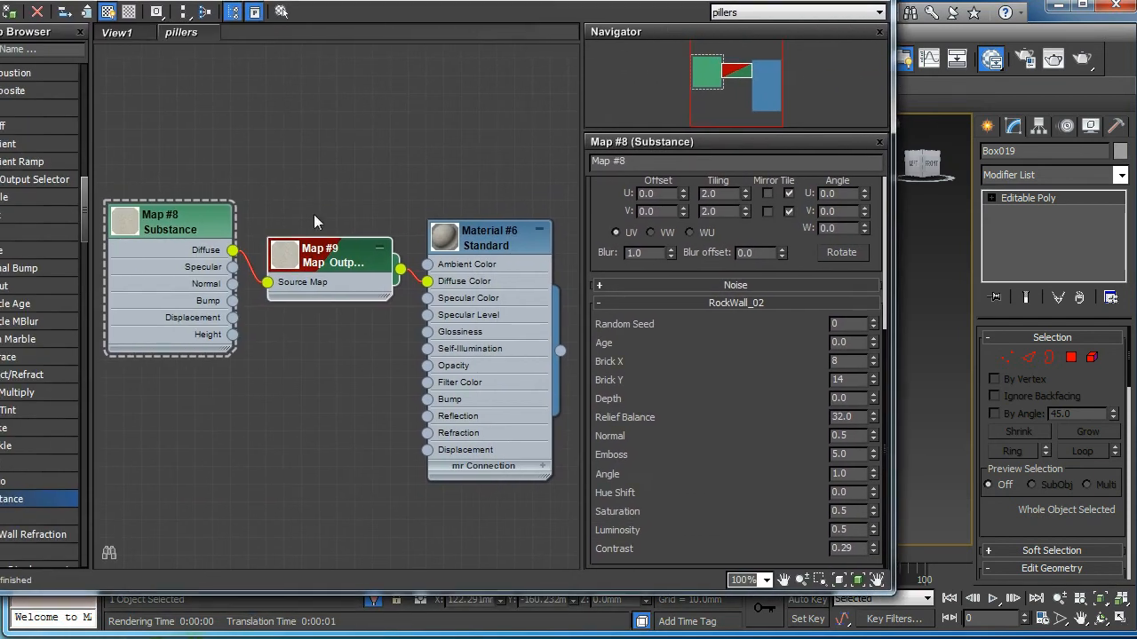
{"action": "left_click_drag", "start_coordinate": [203, 230], "coordinate": [168, 248]}
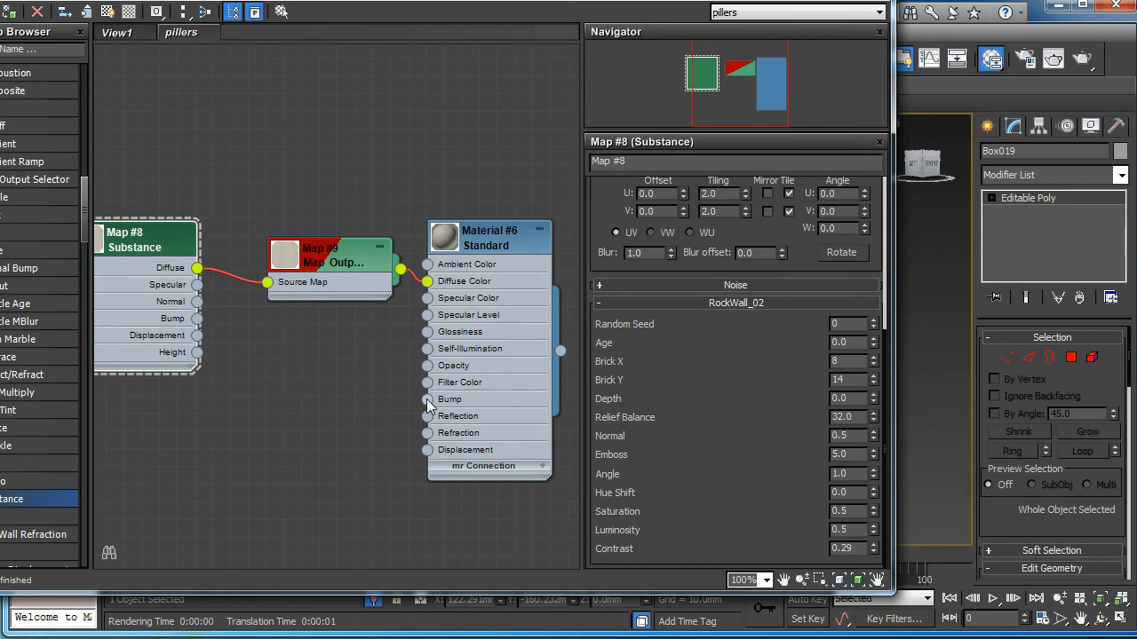
{"action": "left_click_drag", "start_coordinate": [347, 397], "coordinate": [349, 400]}
Step: Create a Normal Bump map and feed it the substance's Normal output
{"action": "mouse_move", "coordinate": [401, 412]}
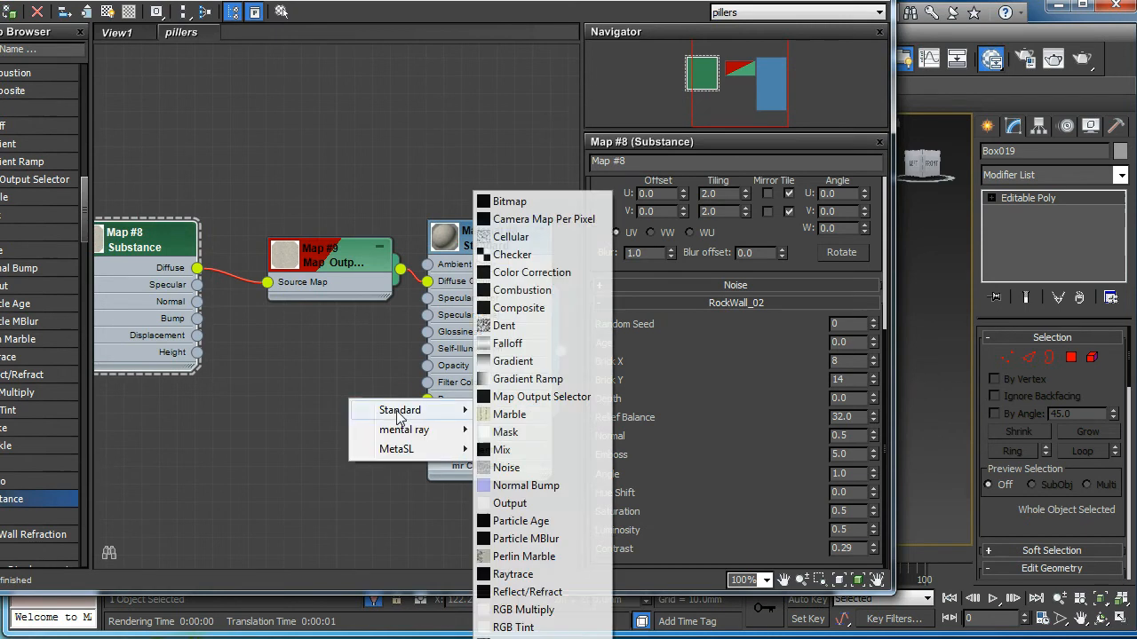
{"action": "left_click", "coordinate": [530, 486]}
{"action": "left_click_drag", "start_coordinate": [363, 408], "coordinate": [327, 392]}
{"action": "left_click_drag", "start_coordinate": [251, 406], "coordinate": [202, 306]}
Step: Rearrange the Map #8, #9, #11, #12 and Material #6 nodes in the graph
{"action": "left_click_drag", "start_coordinate": [286, 376], "coordinate": [305, 376]}
{"action": "left_click_drag", "start_coordinate": [124, 391], "coordinate": [195, 391]}
{"action": "left_click_drag", "start_coordinate": [133, 232], "coordinate": [98, 233]}
{"action": "left_click_drag", "start_coordinate": [191, 0], "coordinate": [356, 0]}
{"action": "left_click", "coordinate": [322, 229]}
{"action": "left_click_drag", "start_coordinate": [323, 233], "coordinate": [340, 232]}
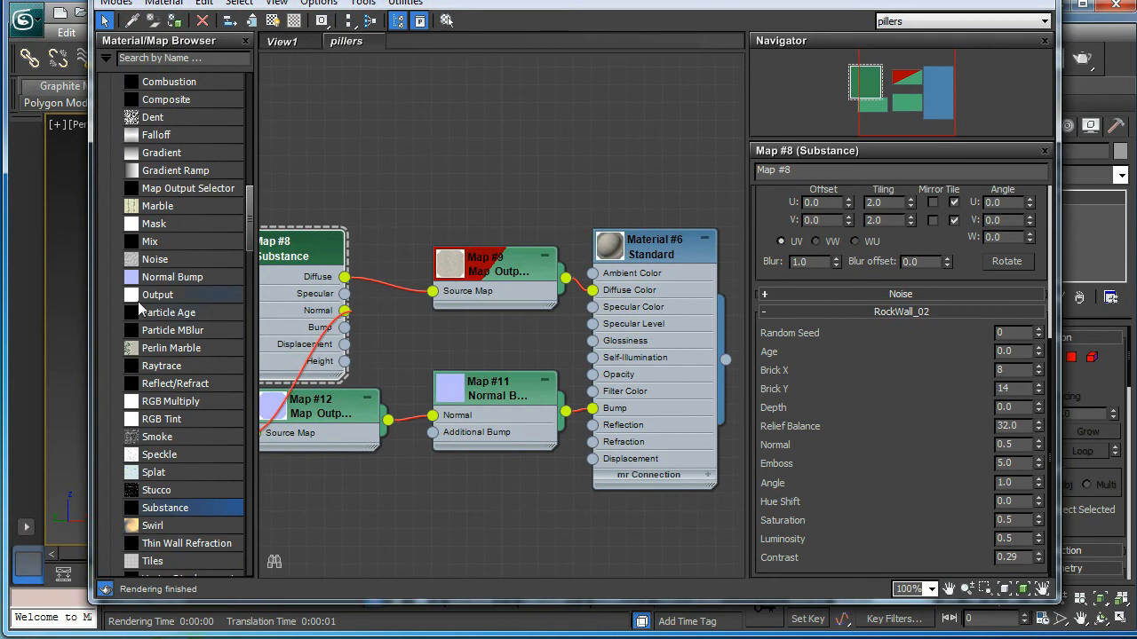
{"action": "left_click_drag", "start_coordinate": [98, 313], "coordinate": [0, 306]}
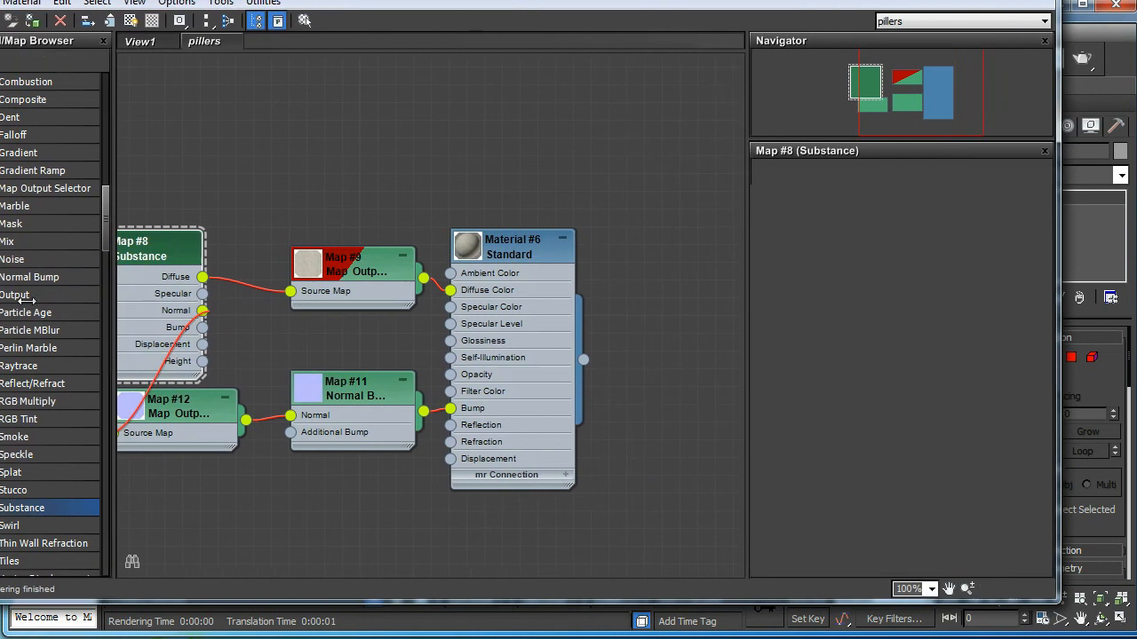
{"action": "left_click_drag", "start_coordinate": [509, 249], "coordinate": [633, 250]}
{"action": "left_click_drag", "start_coordinate": [376, 252], "coordinate": [480, 234]}
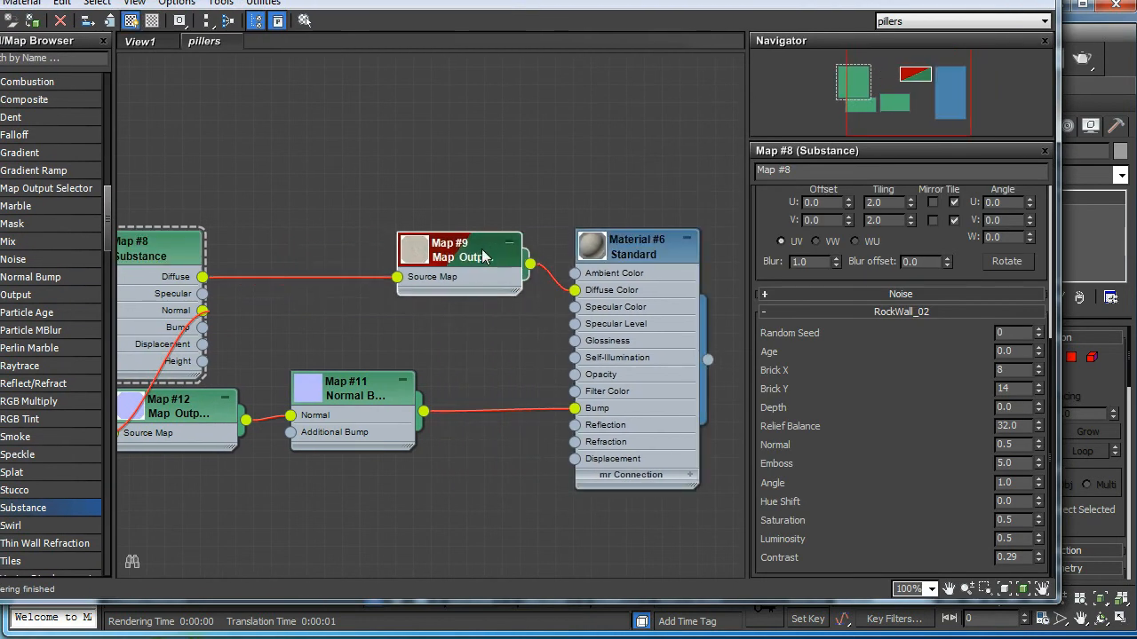
{"action": "left_click_drag", "start_coordinate": [436, 373], "coordinate": [436, 374]}
{"action": "left_click_drag", "start_coordinate": [345, 388], "coordinate": [469, 370]}
{"action": "left_click_drag", "start_coordinate": [203, 400], "coordinate": [351, 347]}
{"action": "left_click_drag", "start_coordinate": [166, 244], "coordinate": [219, 243]}
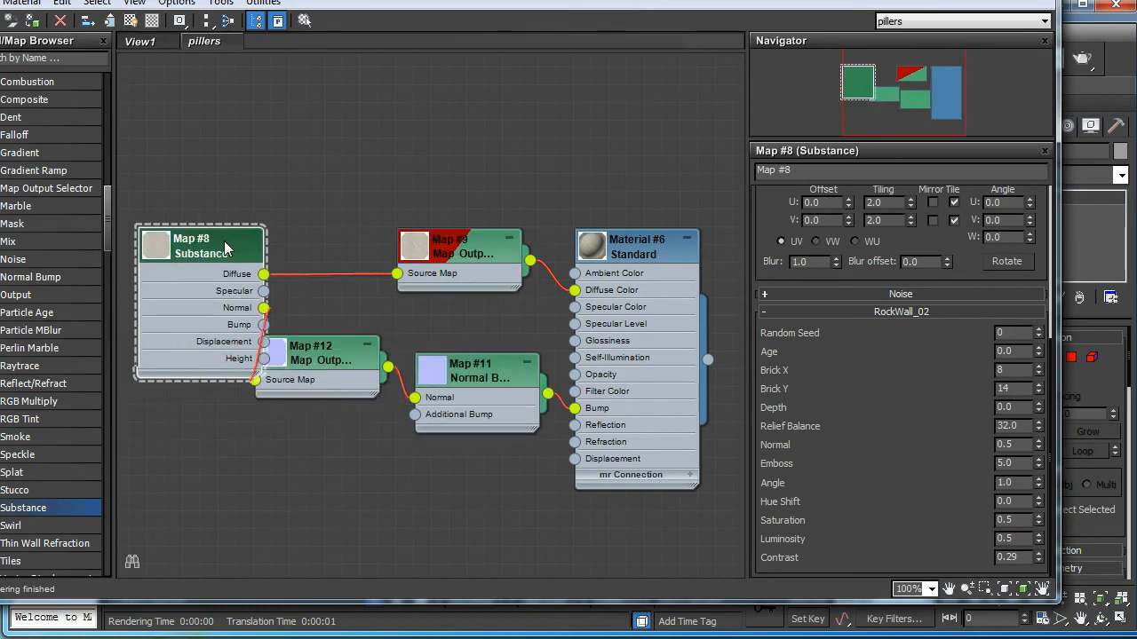
{"action": "left_click_drag", "start_coordinate": [343, 349], "coordinate": [373, 349]}
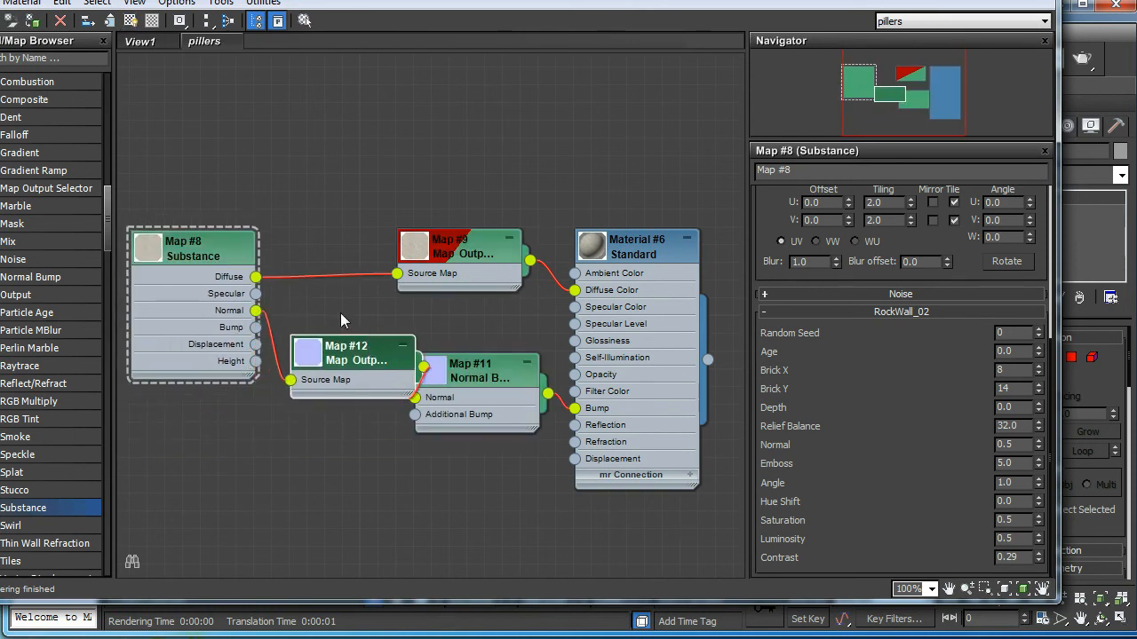
Step: Set Material #6's Bump amount to 80 and render the pillar
{"action": "left_click", "coordinate": [684, 248]}
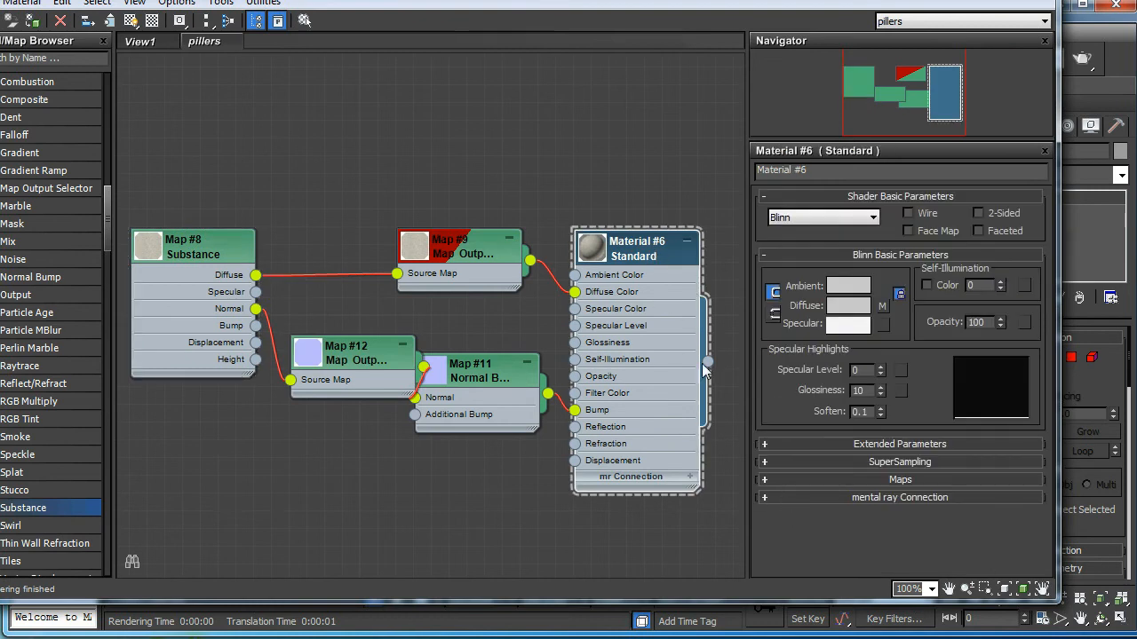
{"action": "mouse_move", "coordinate": [648, 256]}
{"action": "left_mouse_down"}
{"action": "mouse_move", "coordinate": [774, 344]}
{"action": "mouse_move", "coordinate": [657, 241]}
{"action": "left_mouse_up"}
{"action": "left_click", "coordinate": [825, 481]}
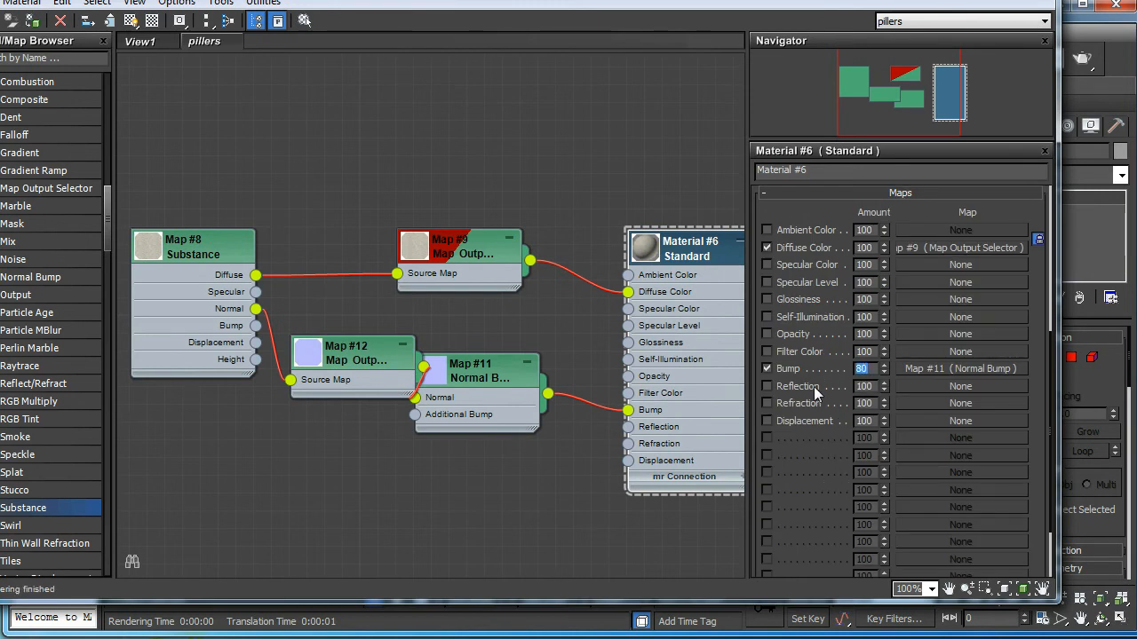
{"action": "left_click_drag", "start_coordinate": [836, 0], "coordinate": [62, 221]}
{"action": "middle_click_drag", "start_coordinate": [634, 246], "coordinate": [668, 249], "text": "alt"}
{"action": "left_click", "coordinate": [1081, 59]}
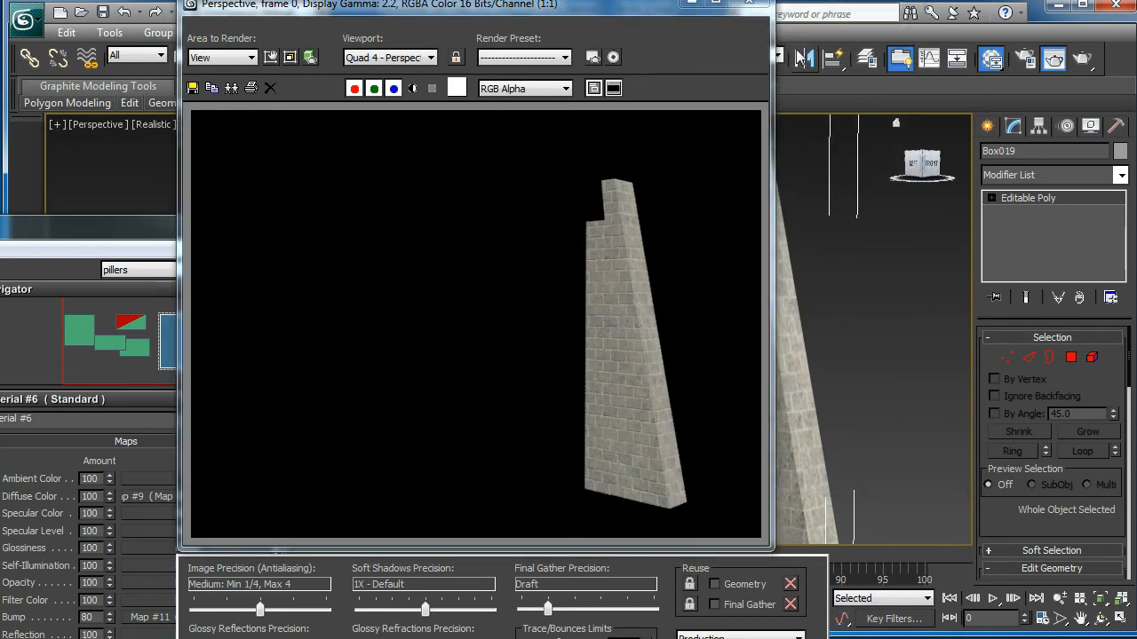
{"action": "left_click", "coordinate": [748, 2]}
Step: Connect the substance's Bump output to the Normal Bump's Additional Bump input
{"action": "left_click_drag", "start_coordinate": [115, 234], "coordinate": [720, 0]}
{"action": "left_click_drag", "start_coordinate": [348, 356], "coordinate": [350, 361]}
{"action": "left_click_drag", "start_coordinate": [183, 335], "coordinate": [263, 399]}
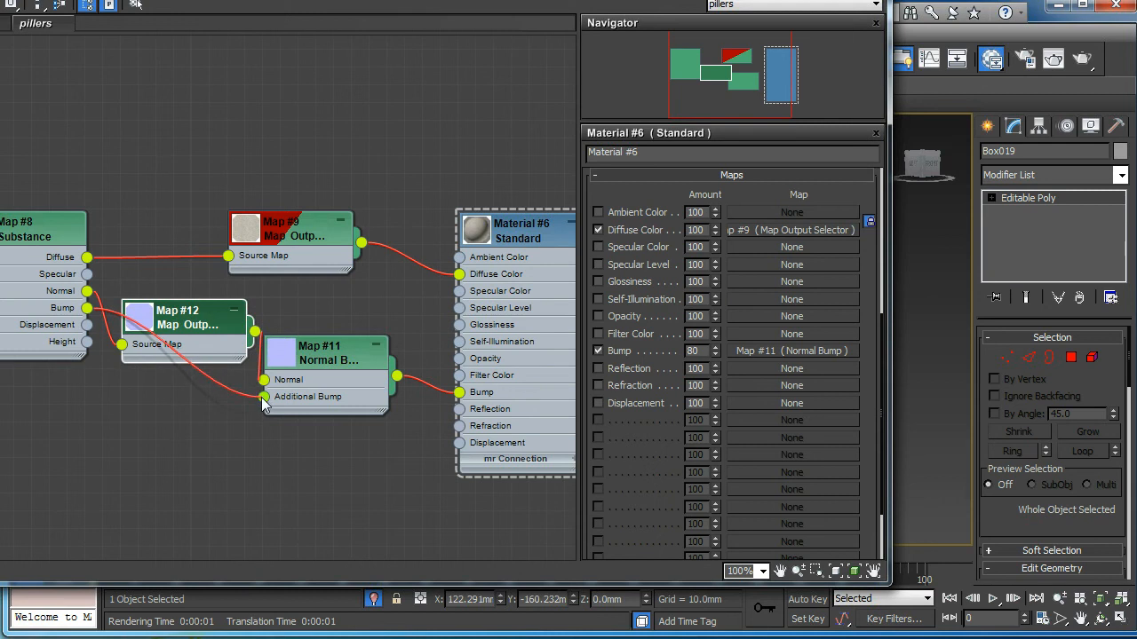
{"action": "left_click_drag", "start_coordinate": [188, 314], "coordinate": [205, 297]}
{"action": "left_click_drag", "start_coordinate": [123, 390], "coordinate": [191, 388]}
Step: Route the Displacement output via Map #14 into Material #6 Displacement and render
{"action": "left_click_drag", "start_coordinate": [44, 245], "coordinate": [26, 245]}
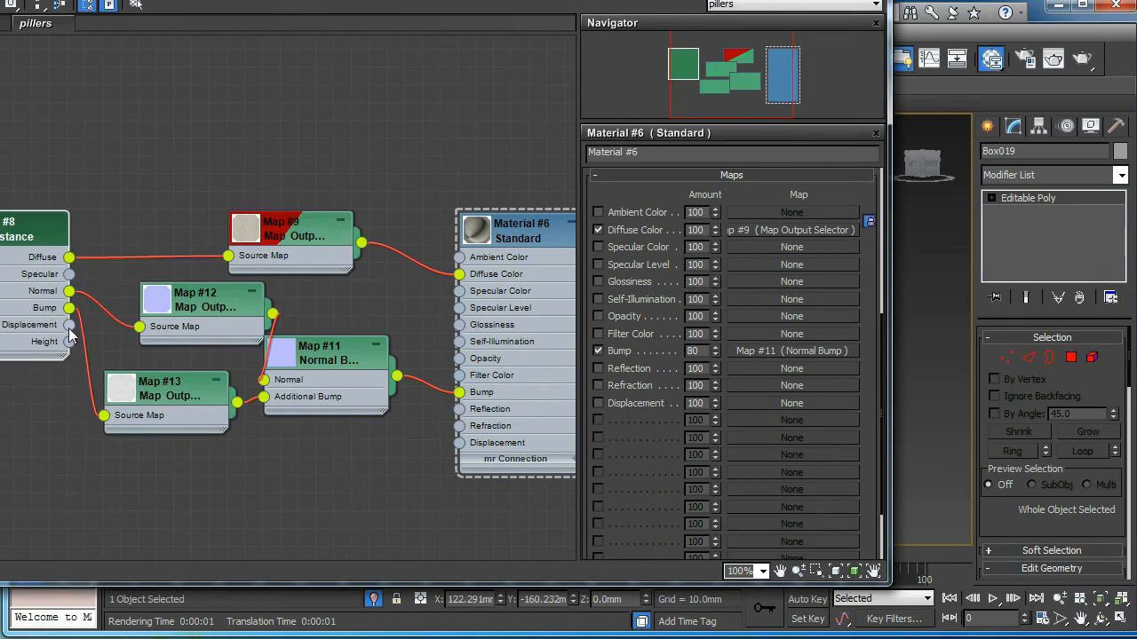
{"action": "mouse_move", "coordinate": [69, 325]}
{"action": "left_mouse_down"}
{"action": "mouse_move", "coordinate": [144, 458]}
{"action": "mouse_move", "coordinate": [142, 597]}
{"action": "mouse_move", "coordinate": [456, 475]}
{"action": "mouse_move", "coordinate": [458, 444]}
{"action": "left_mouse_up"}
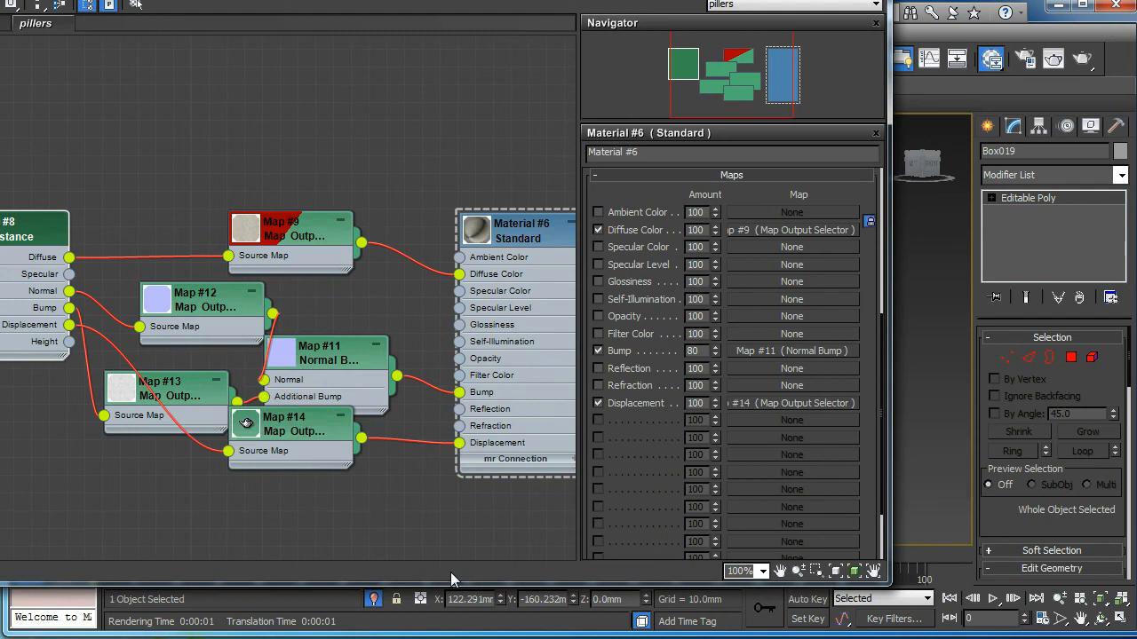
{"action": "left_click_drag", "start_coordinate": [305, 443], "coordinate": [275, 510]}
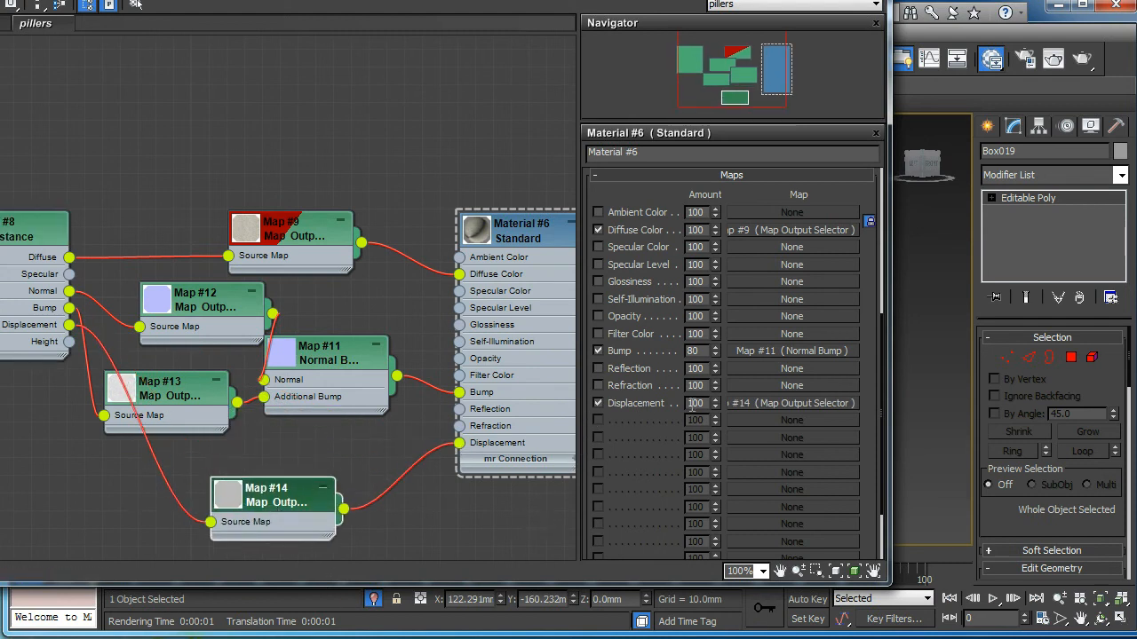
{"action": "left_click_drag", "start_coordinate": [649, 0], "coordinate": [91, 101]}
{"action": "left_click", "coordinate": [1083, 60]}
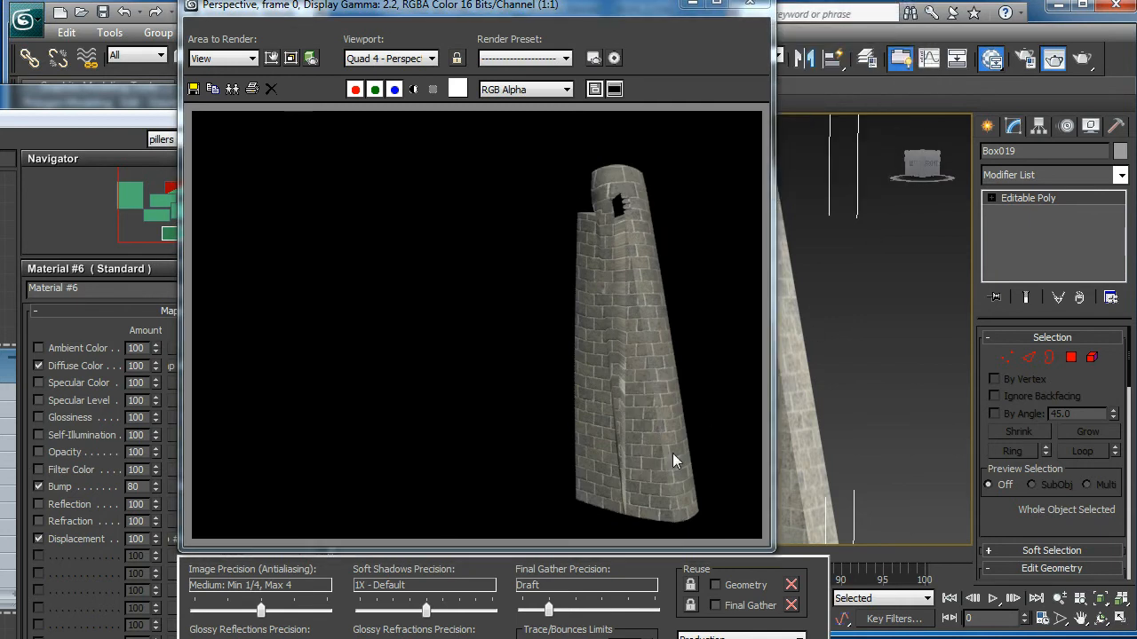
{"action": "left_click", "coordinate": [750, 4]}
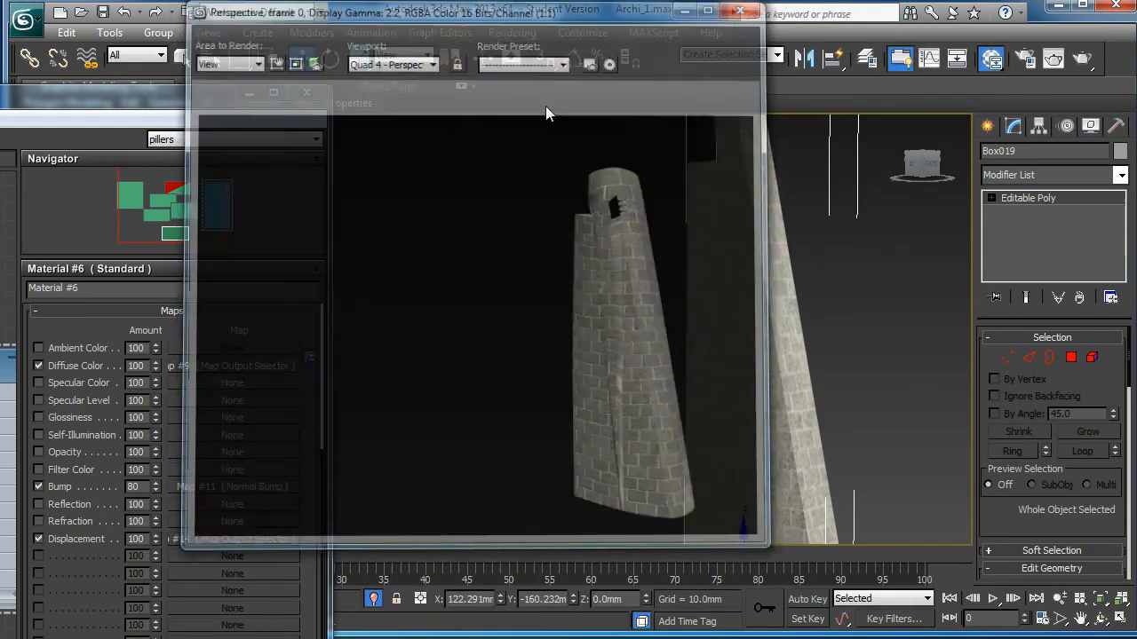
Step: Enter 3 as Material #6's Displacement amount and re-render the brick pillar
{"action": "left_click", "coordinate": [174, 100]}
{"action": "left_click_drag", "start_coordinate": [293, 2], "coordinate": [382, 0]}
{"action": "type", "text": "3"}
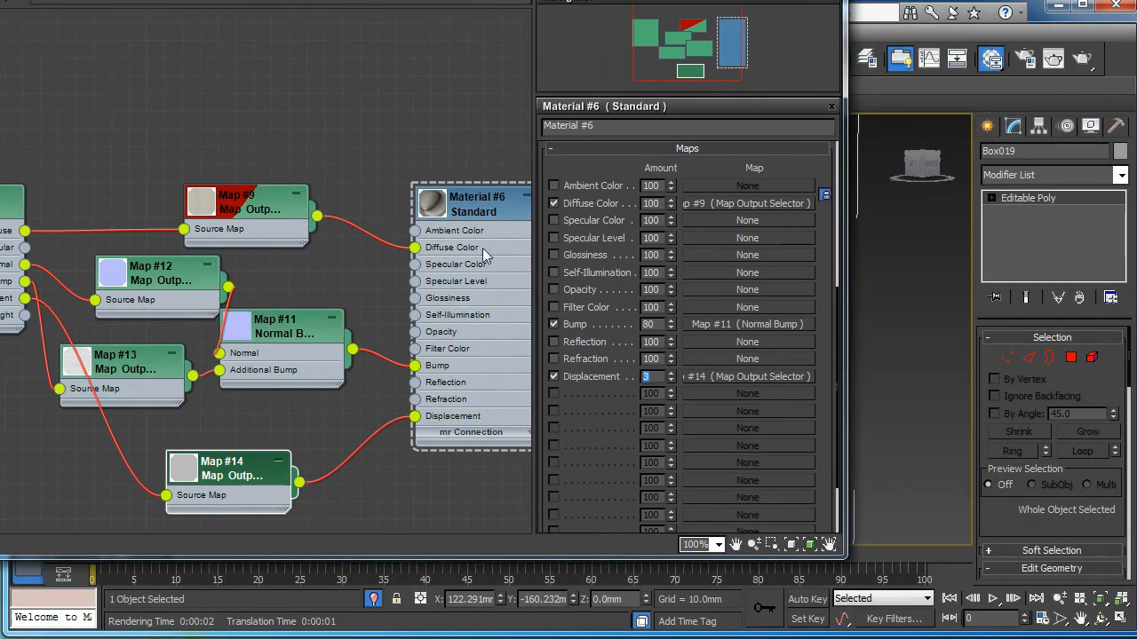
{"action": "left_click_drag", "start_coordinate": [691, 0], "coordinate": [163, 298]}
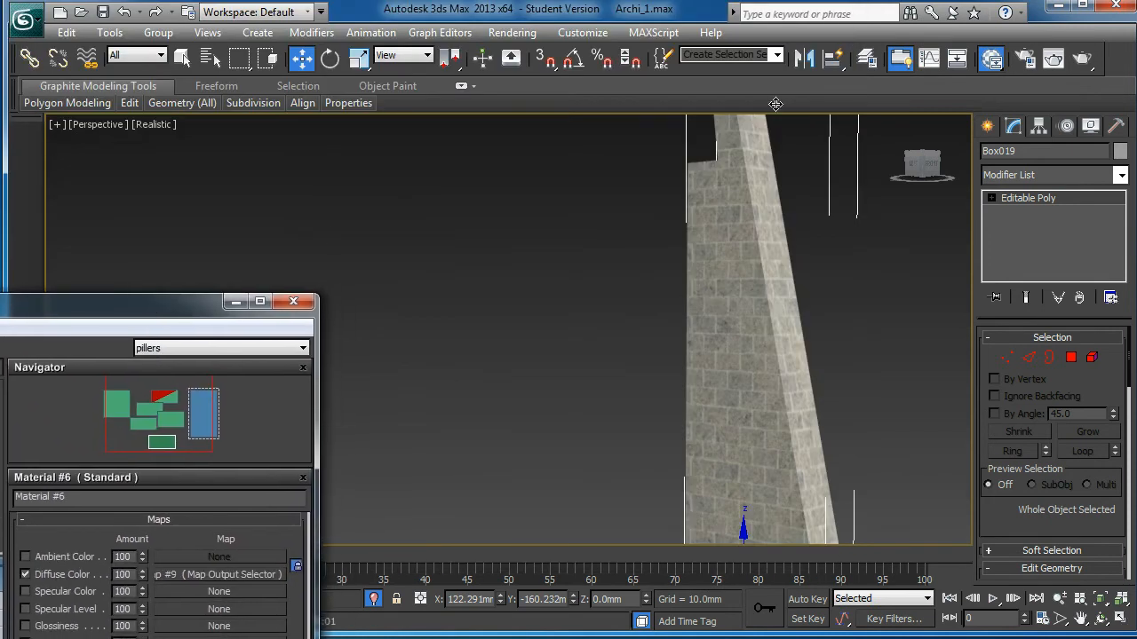
{"action": "left_click", "coordinate": [1075, 68]}
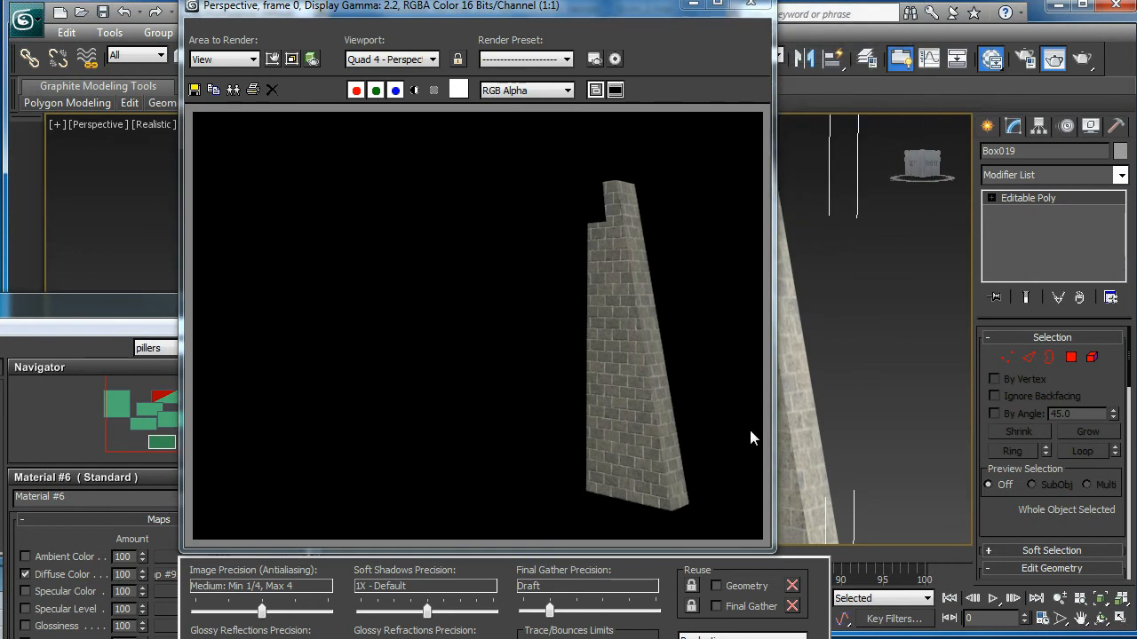
{"action": "left_click", "coordinate": [764, 13]}
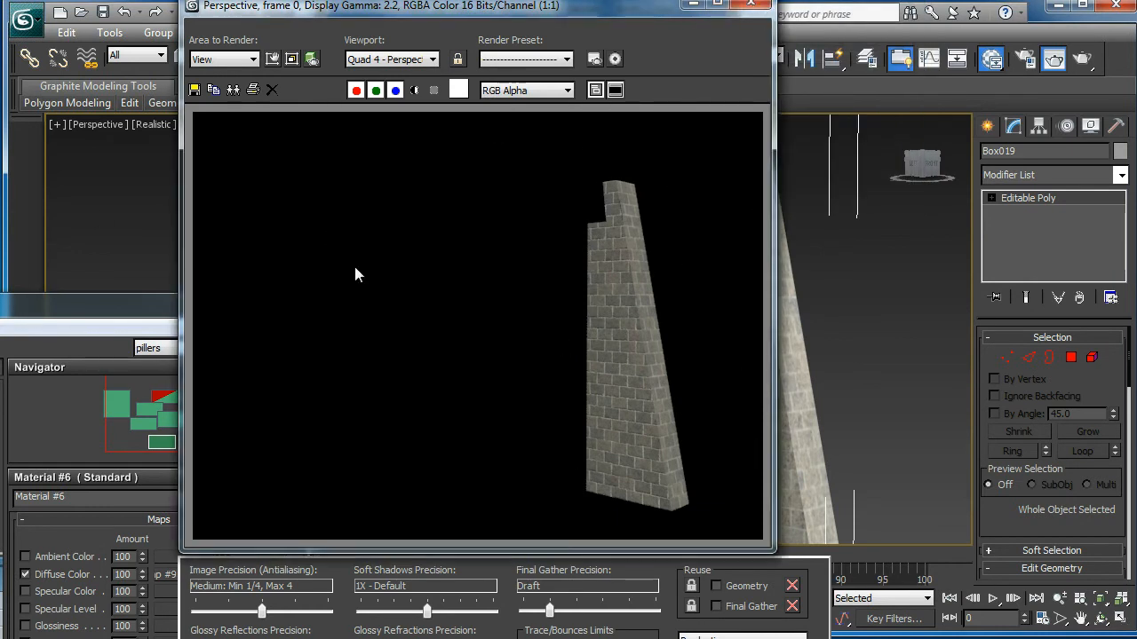
{"action": "left_click", "coordinate": [752, 5]}
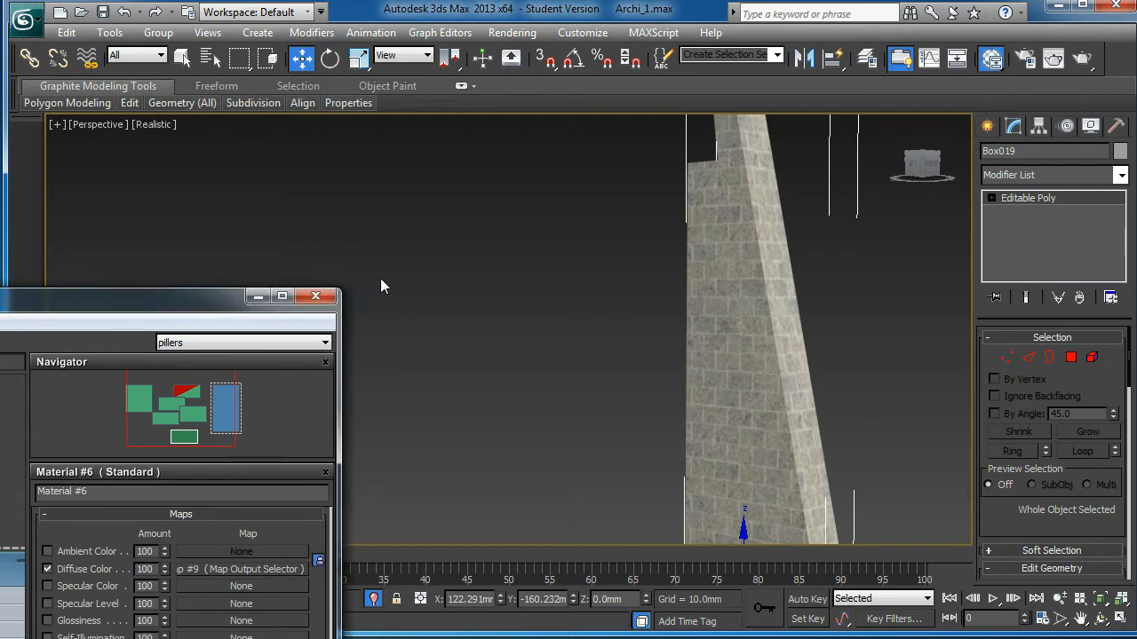
{"action": "left_click_drag", "start_coordinate": [88, 295], "coordinate": [749, 94]}
{"action": "left_click_drag", "start_coordinate": [423, 371], "coordinate": [423, 265]}
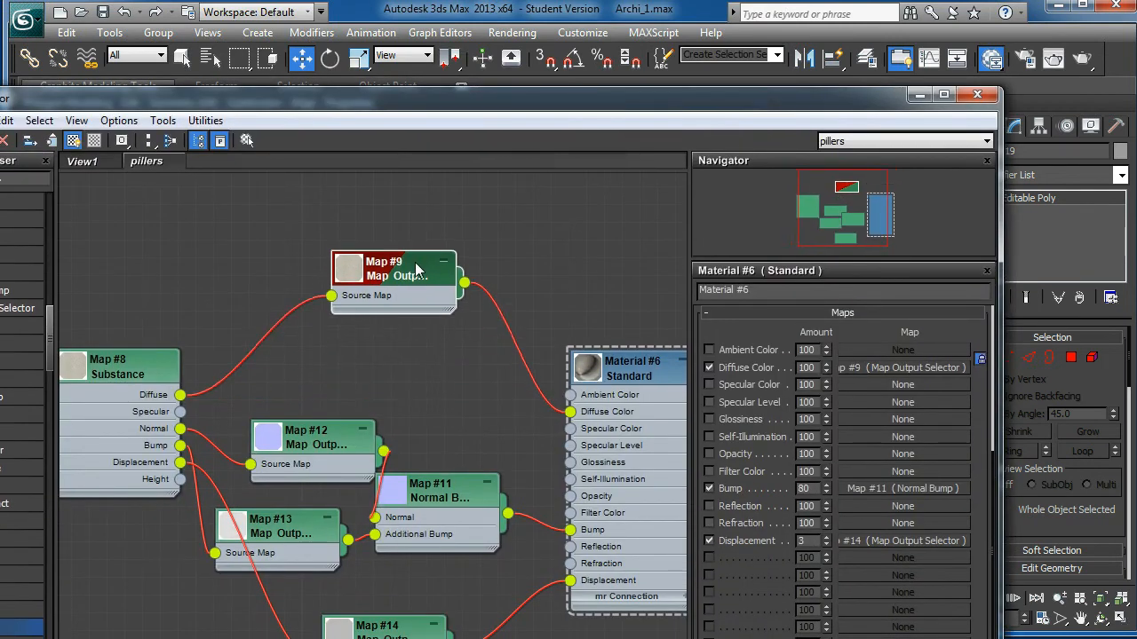
Step: Wire the substance's Specular output through Map #15 into Specular Level and render
{"action": "left_click_drag", "start_coordinate": [180, 412], "coordinate": [573, 450]}
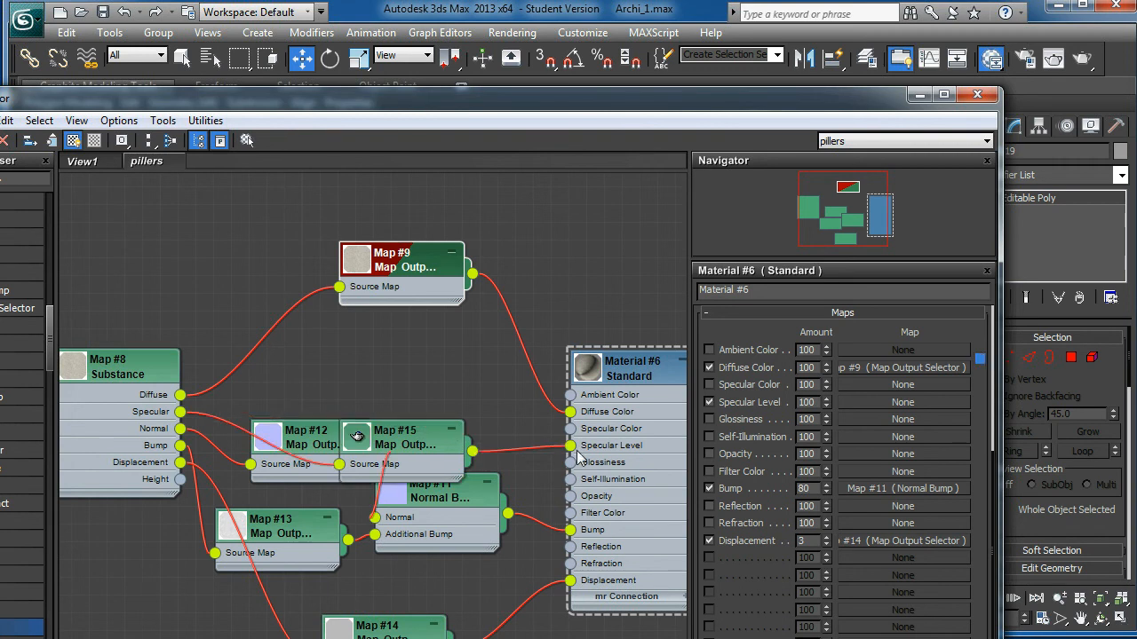
{"action": "left_click_drag", "start_coordinate": [418, 446], "coordinate": [414, 403]}
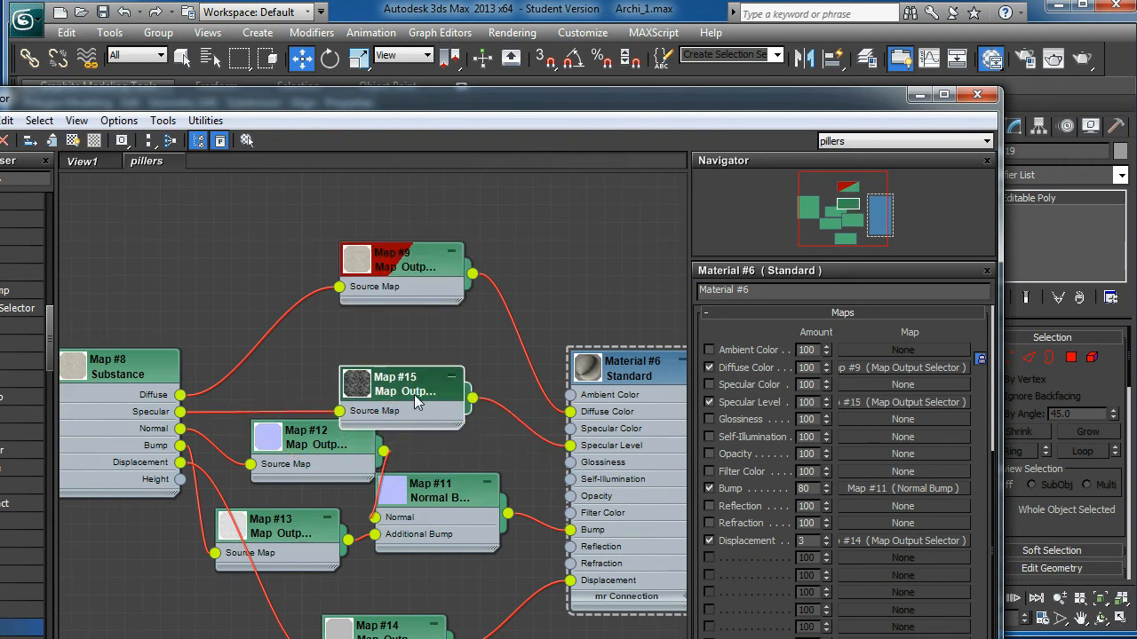
{"action": "double_click", "coordinate": [418, 402]}
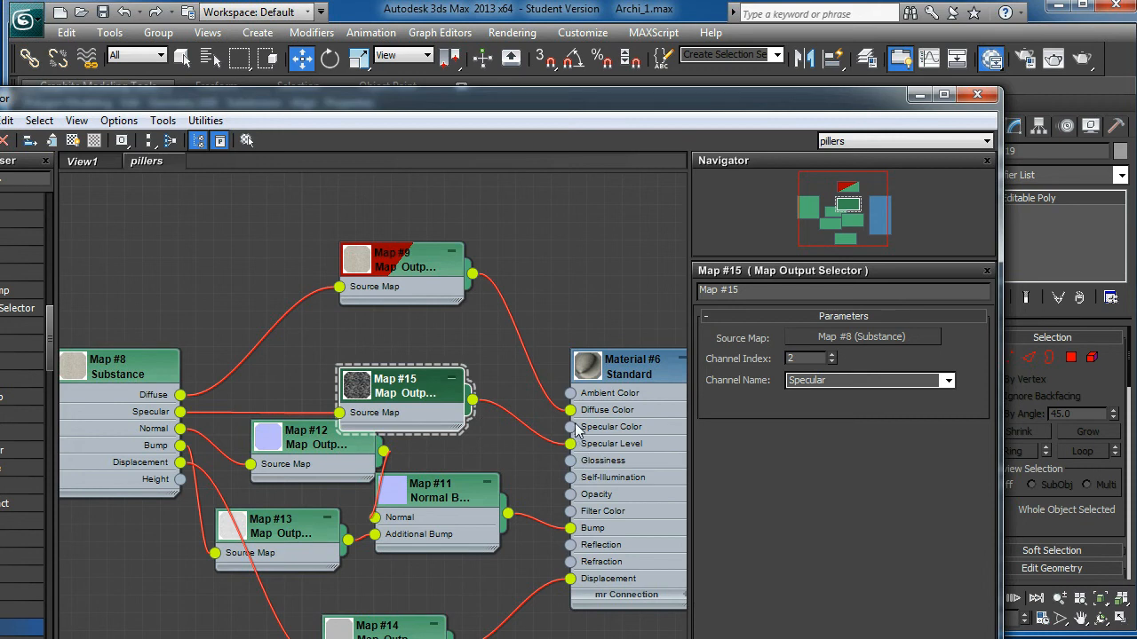
{"action": "left_click_drag", "start_coordinate": [821, 102], "coordinate": [139, 247]}
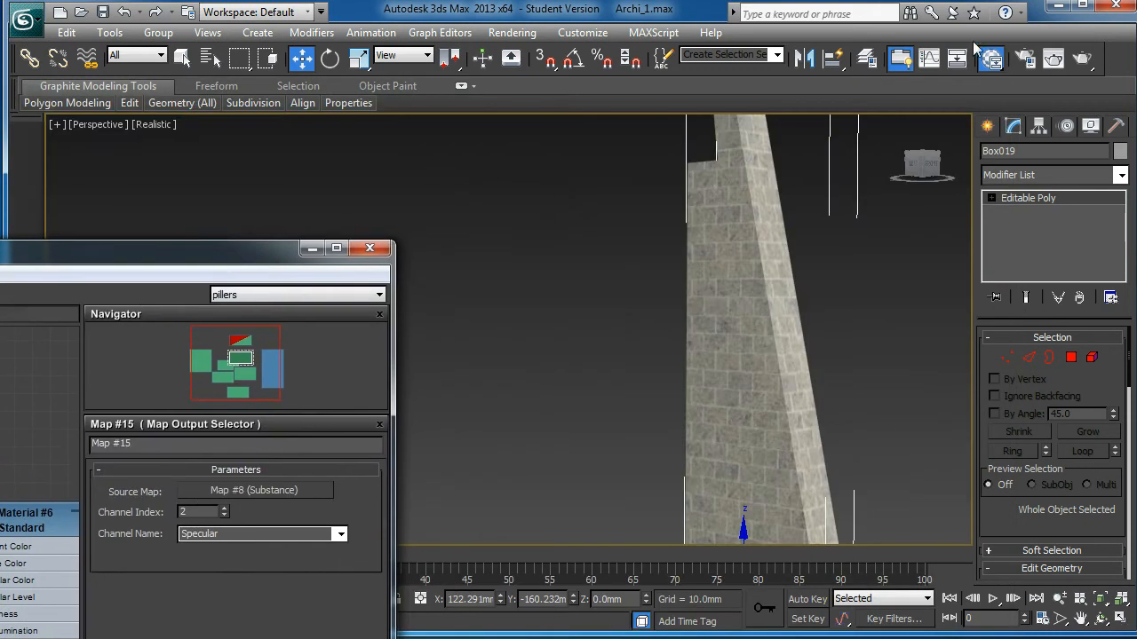
{"action": "left_click", "coordinate": [1082, 59]}
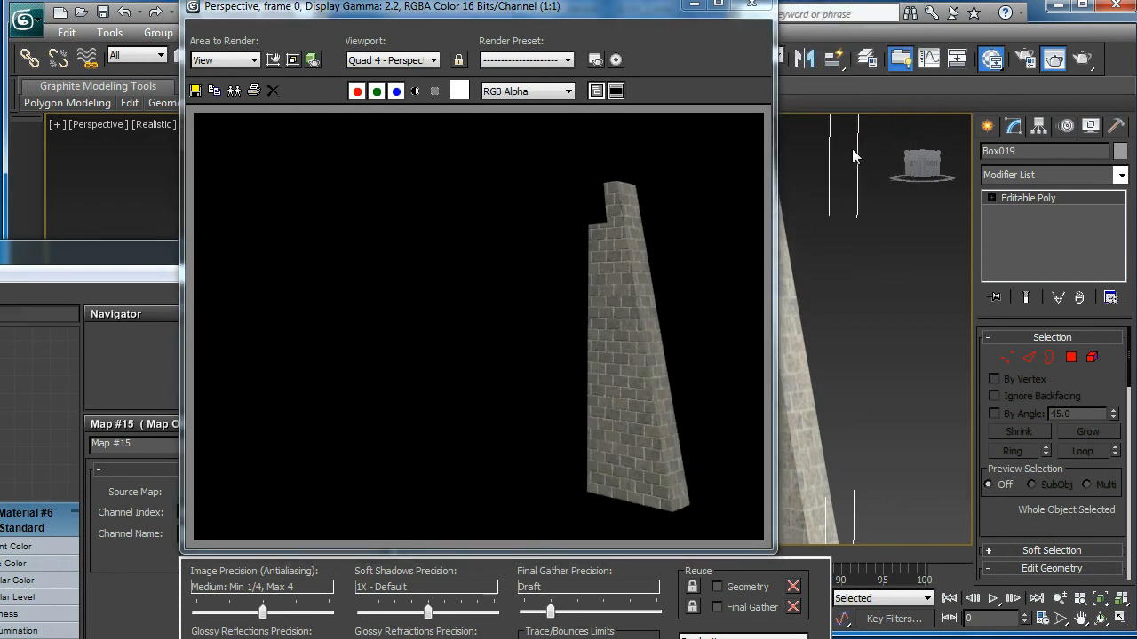
Step: Raise Material #6's Specular Level to 15 and test-render the wall
{"action": "left_click", "coordinate": [751, 4]}
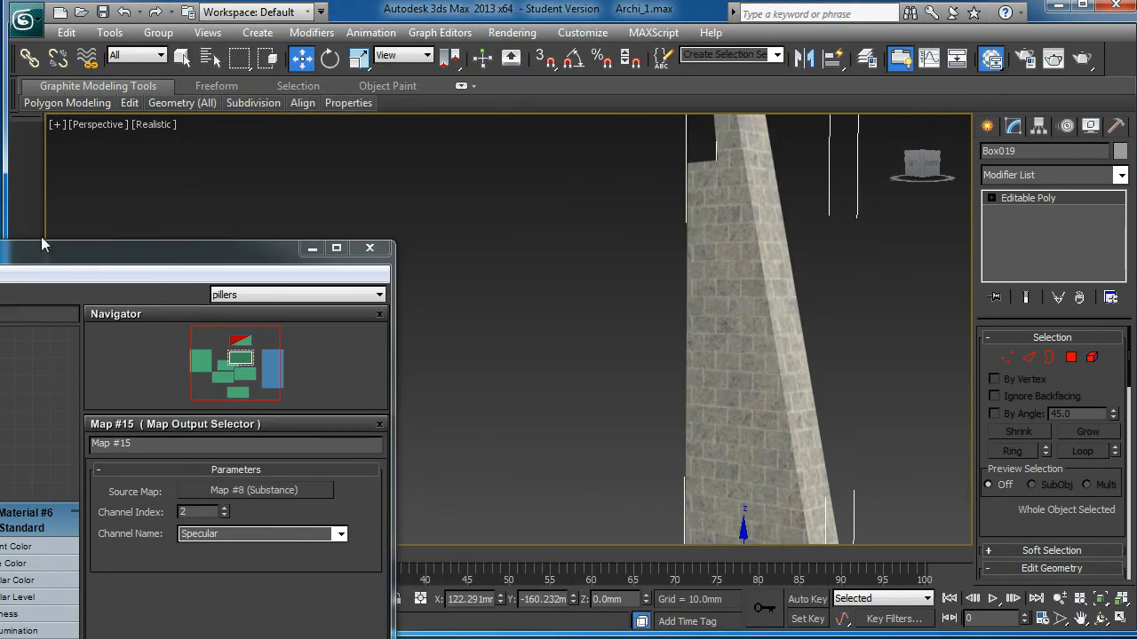
{"action": "left_click_drag", "start_coordinate": [53, 254], "coordinate": [169, 97]}
{"action": "left_click_drag", "start_coordinate": [145, 363], "coordinate": [109, 344]}
{"action": "double_click", "coordinate": [108, 344]}
{"action": "left_click_drag", "start_coordinate": [234, 94], "coordinate": [372, 24]}
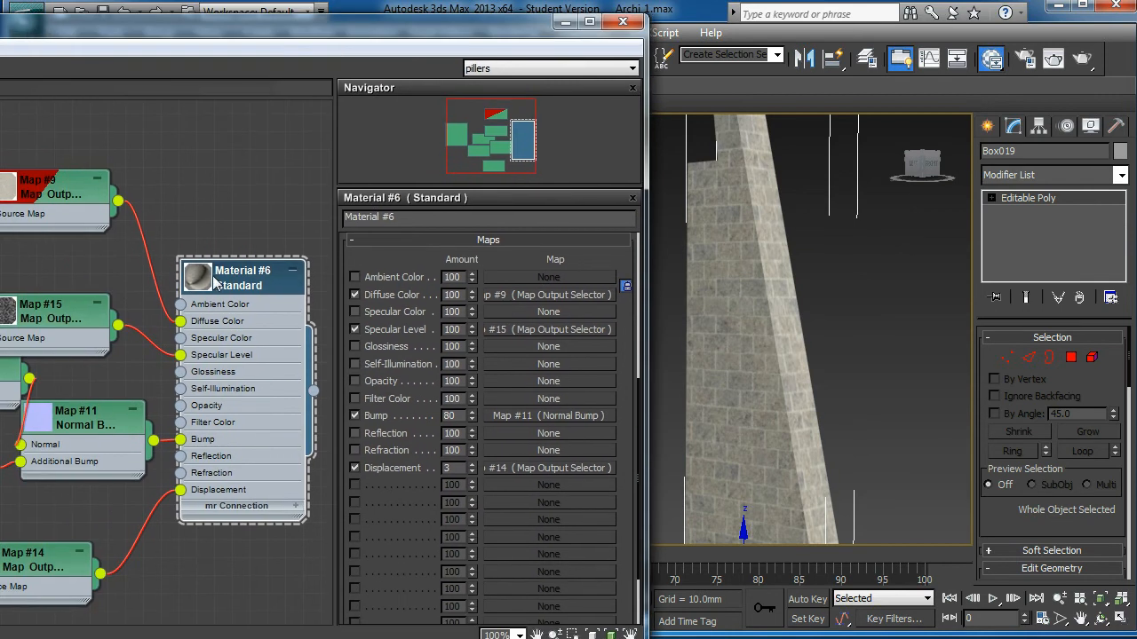
{"action": "scroll", "coordinate": [400, 264], "scroll_direction": "up", "scroll_amount": 5}
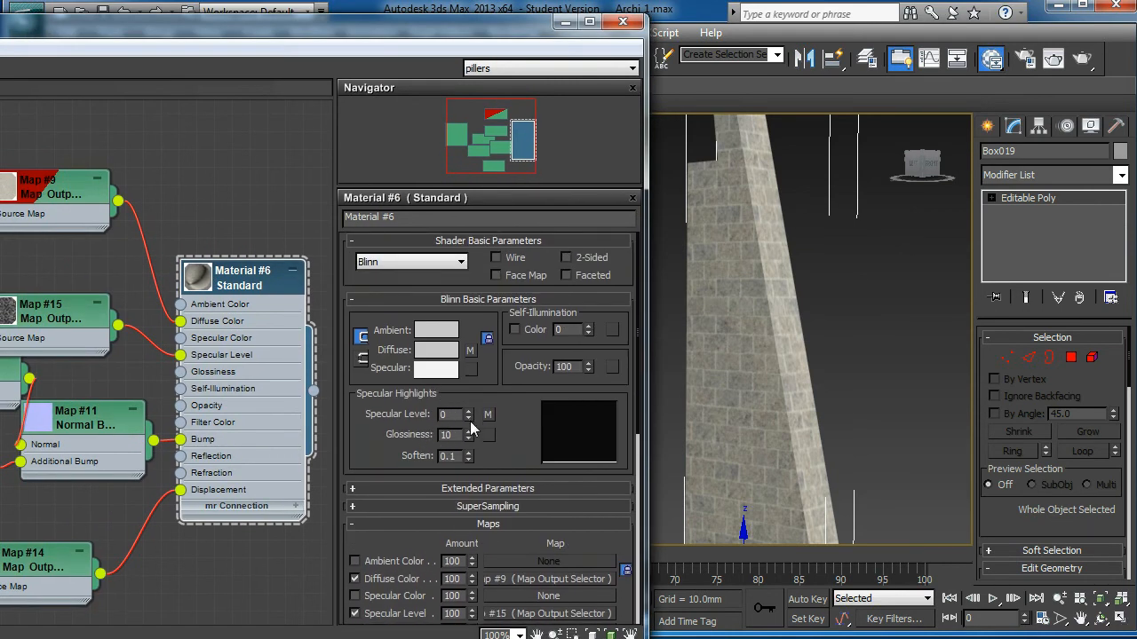
{"action": "left_click_drag", "start_coordinate": [469, 416], "coordinate": [471, 404]}
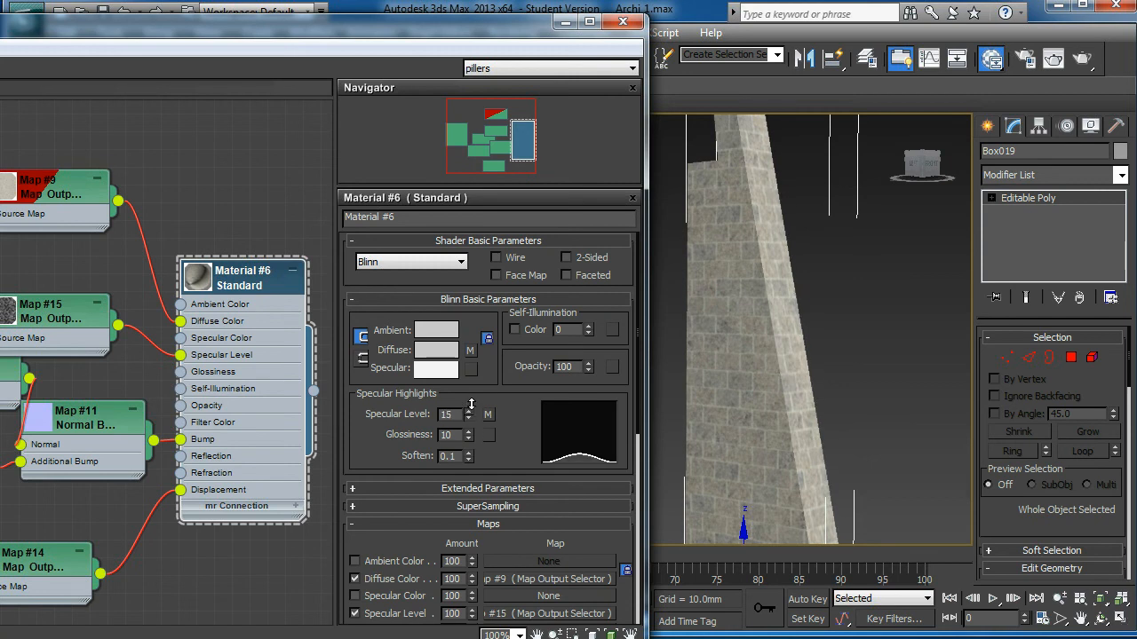
{"action": "left_click_drag", "start_coordinate": [521, 32], "coordinate": [140, 224]}
{"action": "left_click", "coordinate": [1081, 60]}
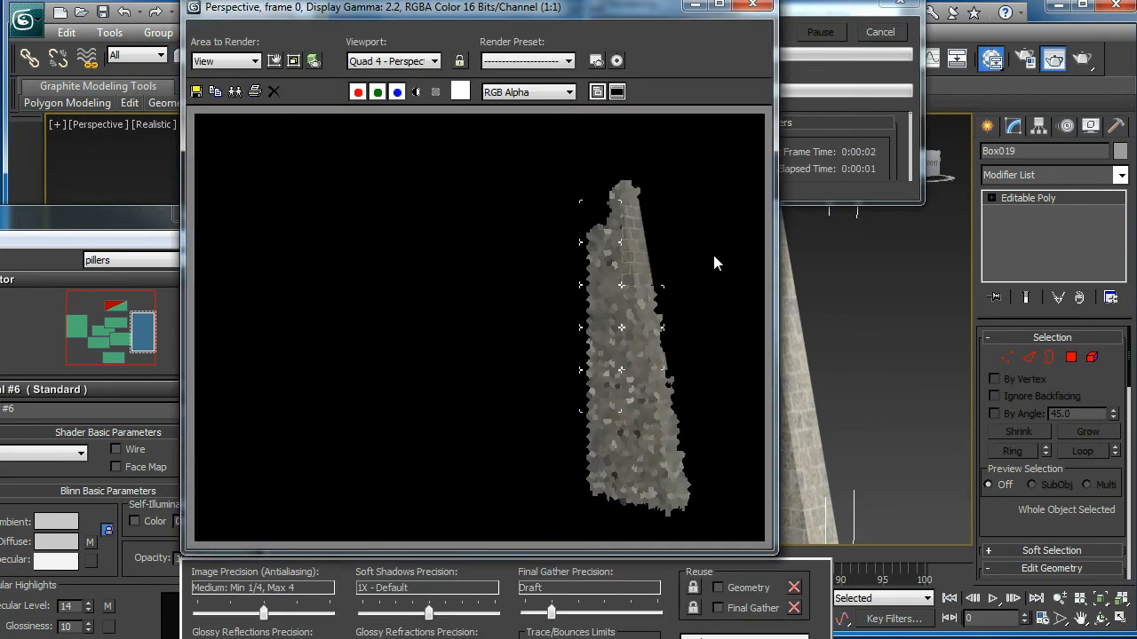
{"action": "left_click", "coordinate": [752, 5]}
Step: Lower Glossiness to 7, push Specular Level to about 143, and render again
{"action": "left_click_drag", "start_coordinate": [149, 215], "coordinate": [414, 69]}
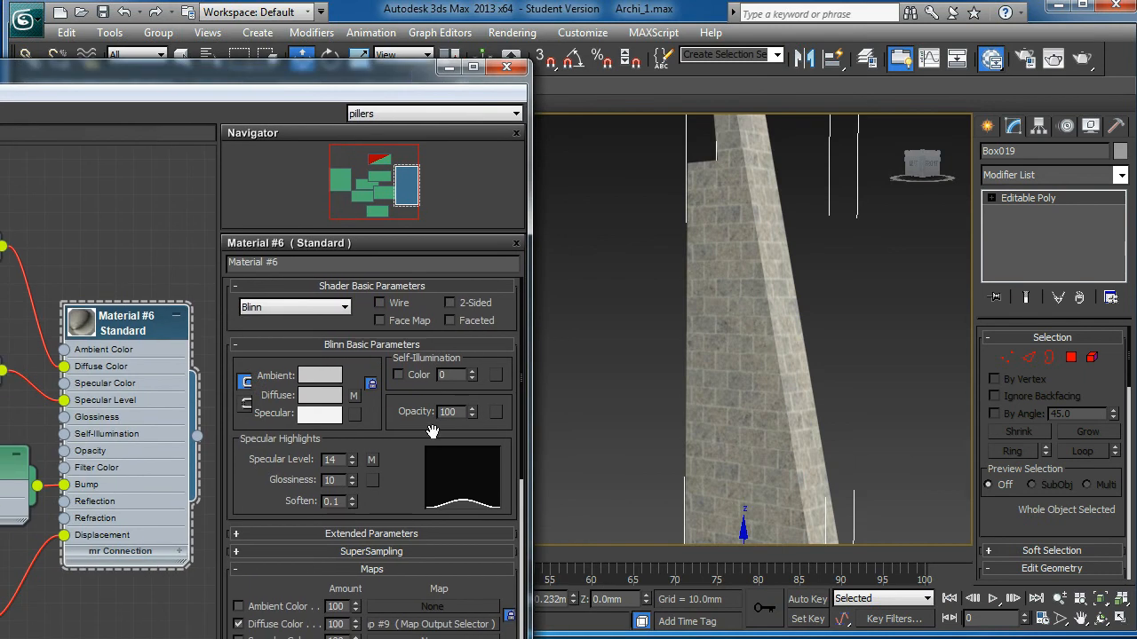
{"action": "left_click", "coordinate": [352, 484]}
{"action": "left_click", "coordinate": [352, 484]}
{"action": "left_click", "coordinate": [351, 484]}
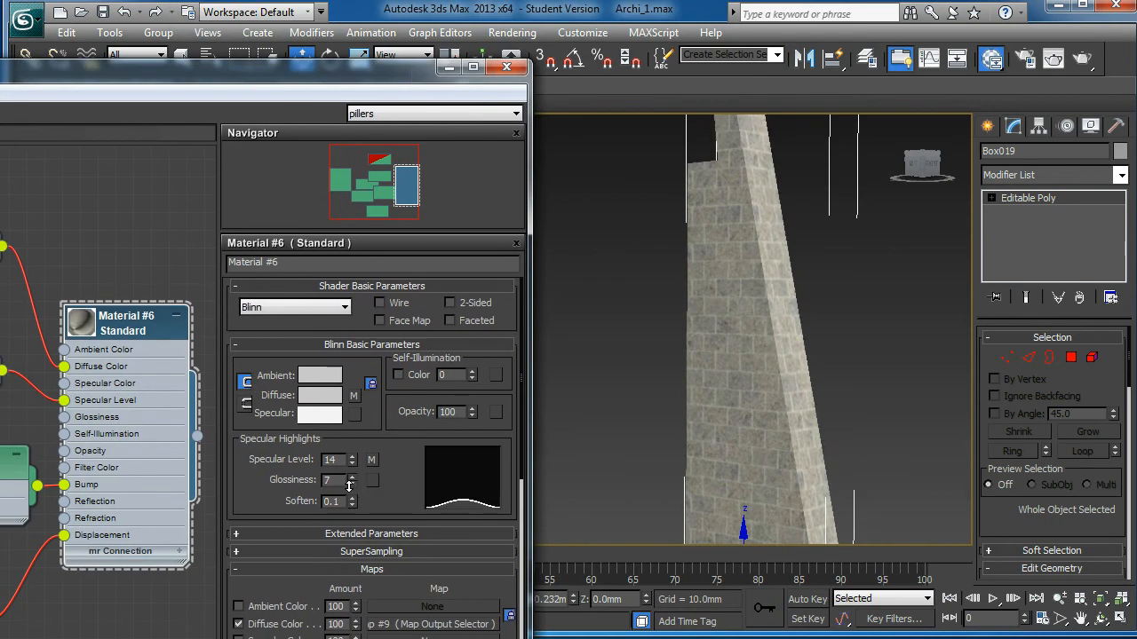
{"action": "left_click_drag", "start_coordinate": [352, 470], "coordinate": [343, 348]}
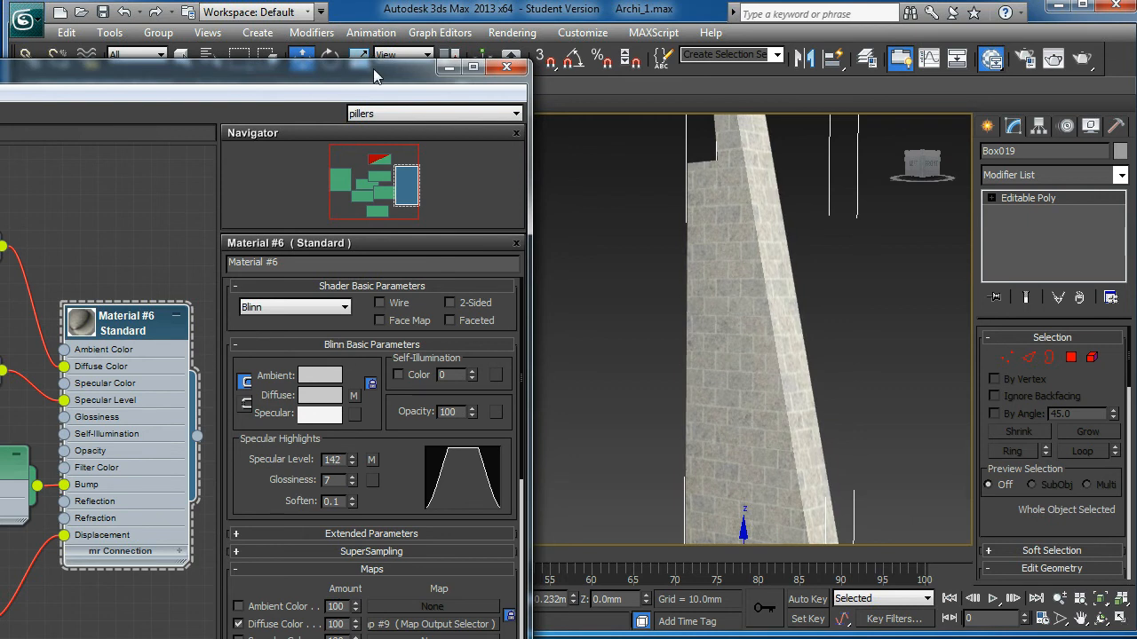
{"action": "left_click_drag", "start_coordinate": [380, 62], "coordinate": [75, 239]}
{"action": "left_click", "coordinate": [1077, 63]}
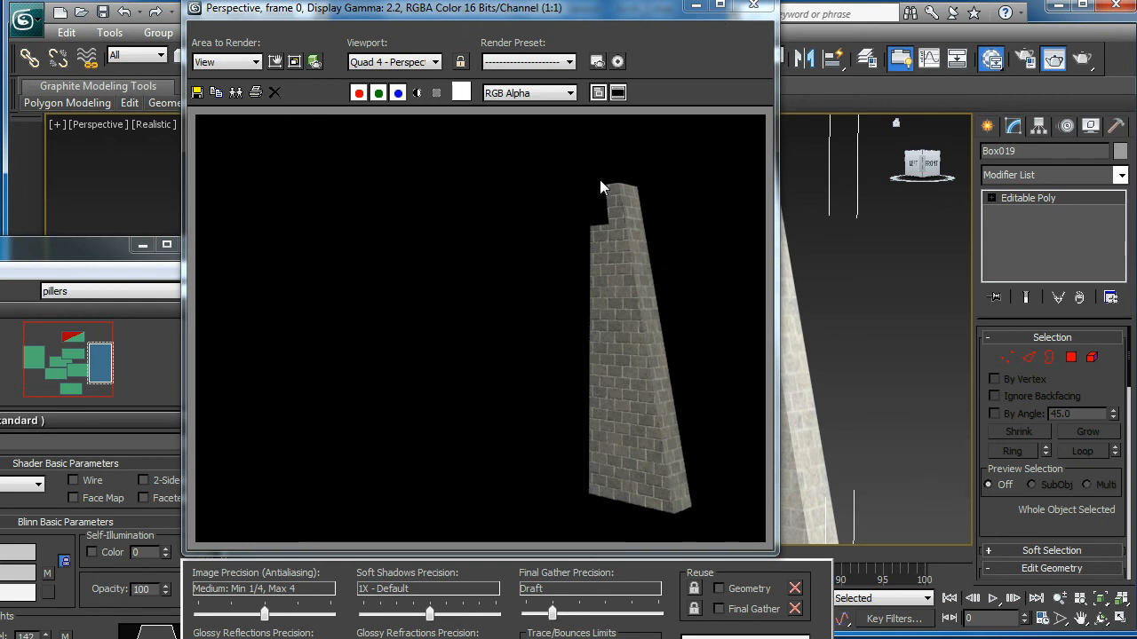
{"action": "left_click", "coordinate": [753, 5]}
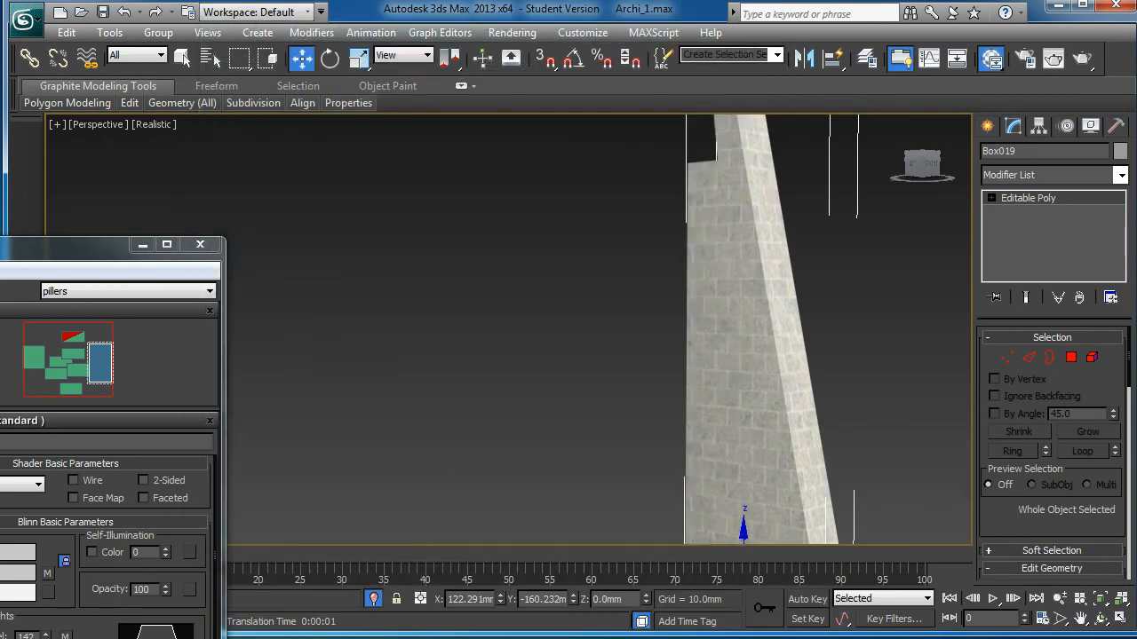
Step: Bring Specular Level down to 23, close the Slate editor, and restore four viewports
{"action": "left_click_drag", "start_coordinate": [60, 253], "coordinate": [418, 110]}
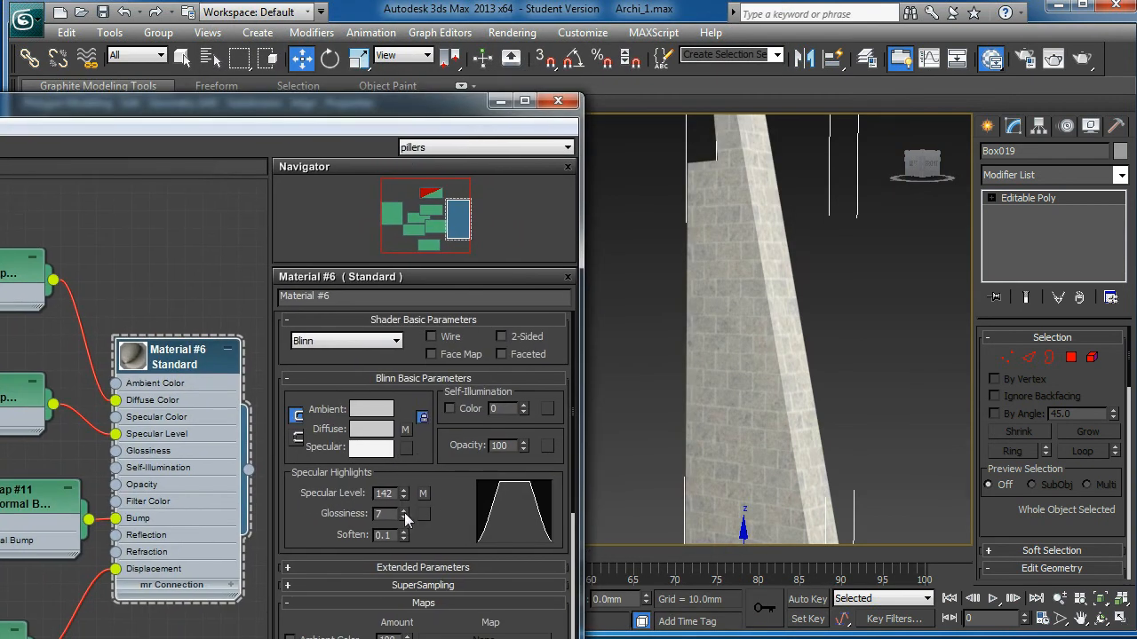
{"action": "left_click_drag", "start_coordinate": [405, 493], "coordinate": [394, 599]}
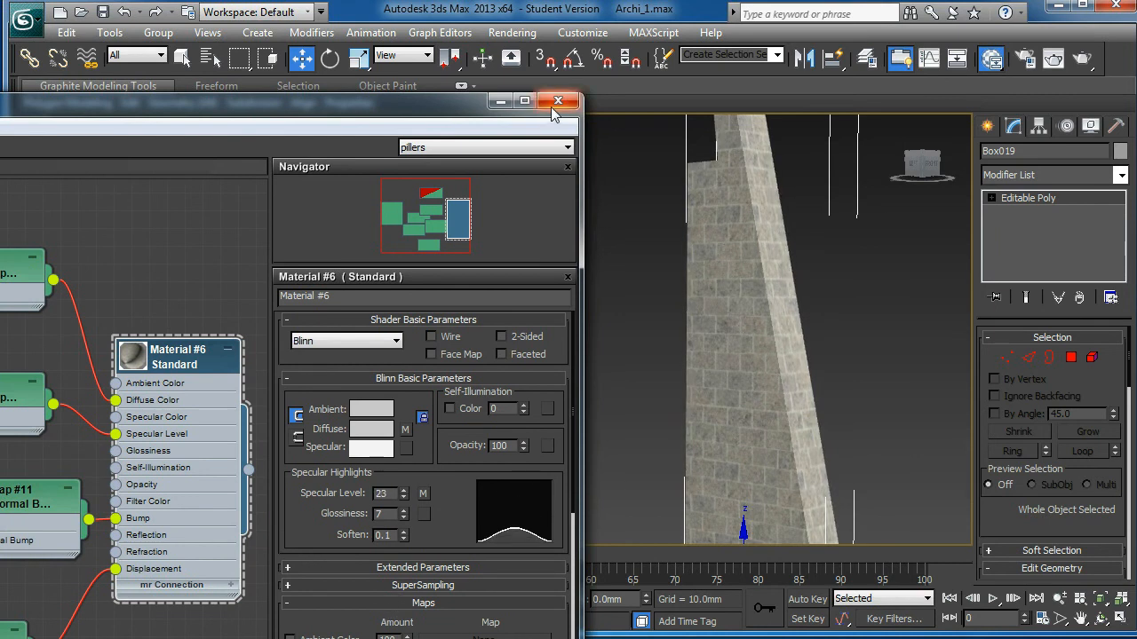
{"action": "left_click_drag", "start_coordinate": [405, 100], "coordinate": [333, 131]}
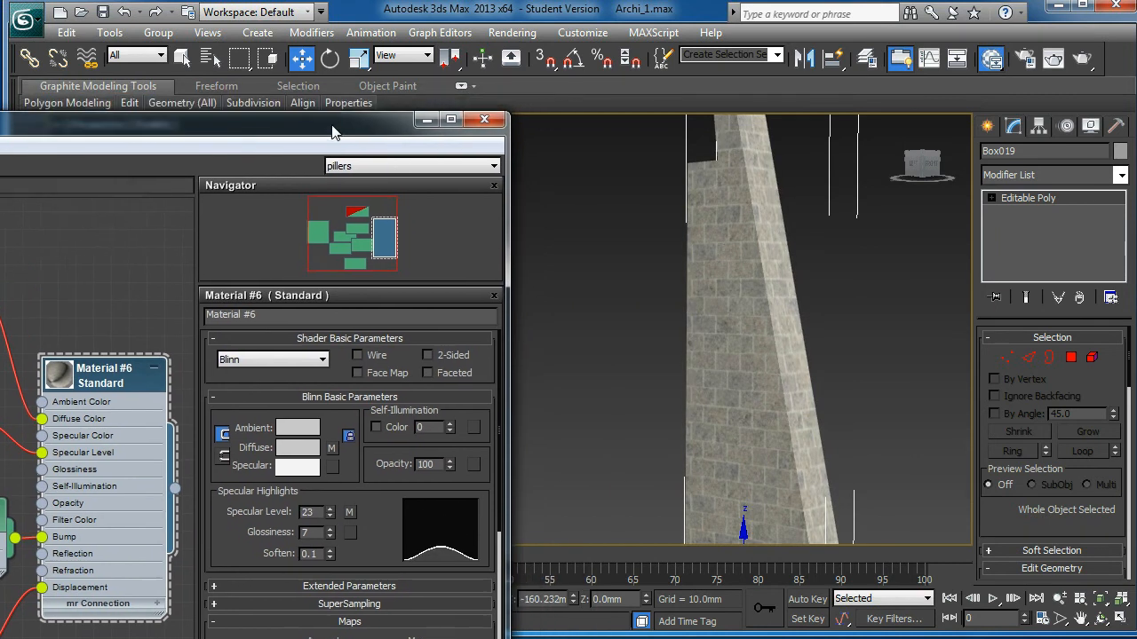
{"action": "left_click", "coordinate": [484, 119]}
{"action": "key", "text": "alt+w"}
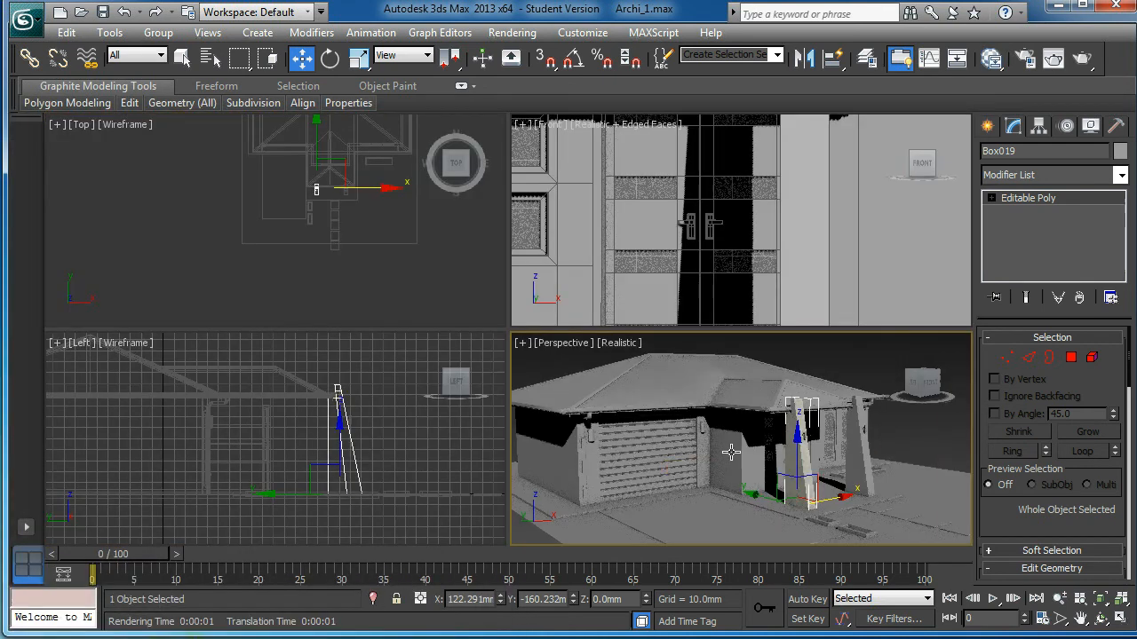
Step: Maximize the Perspective view and delete the right-hand pillar
{"action": "key", "text": "alt+w"}
{"action": "middle_click_drag", "start_coordinate": [681, 373], "coordinate": [628, 357], "text": "alt"}
{"action": "left_click", "coordinate": [677, 388]}
{"action": "key", "text": "Delete"}
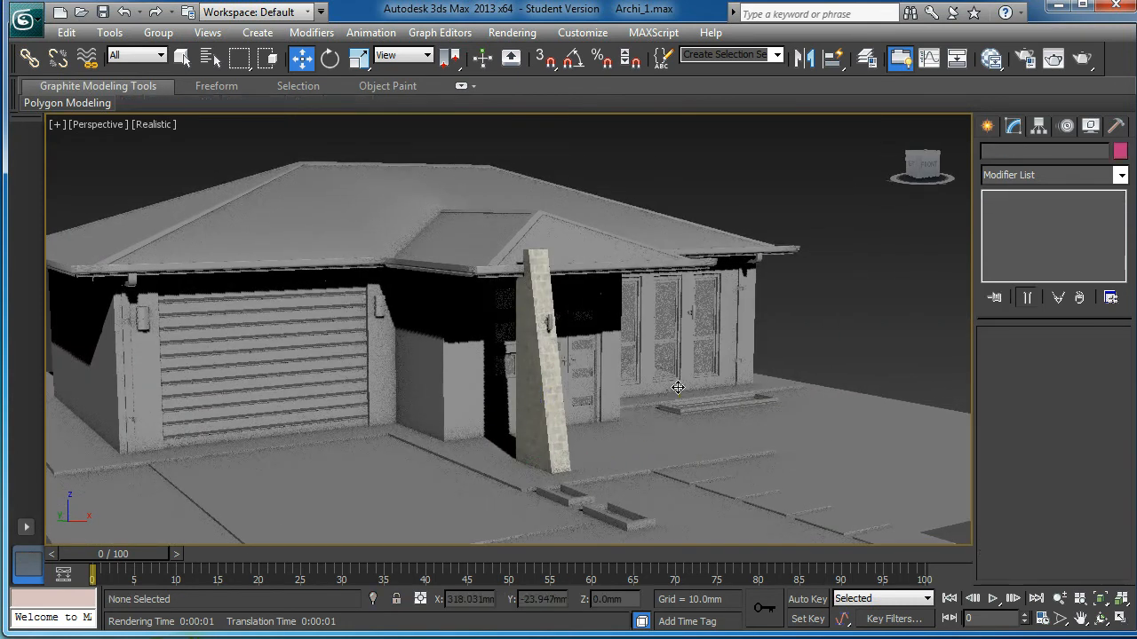
Step: Copy the stone pillar along X as Box020 beside the original
{"action": "left_click", "coordinate": [572, 410]}
{"action": "middle_click_drag", "start_coordinate": [556, 413], "coordinate": [599, 462], "text": "alt"}
{"action": "left_click_drag", "start_coordinate": [604, 465], "coordinate": [783, 468], "text": "shift"}
{"action": "left_click", "coordinate": [573, 401]}
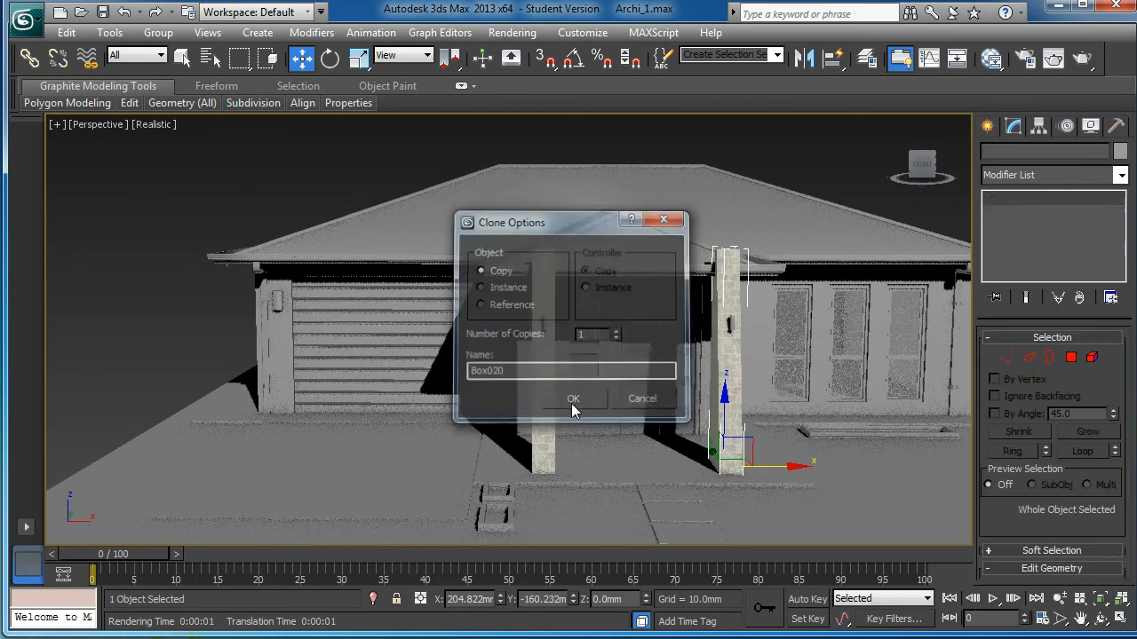
Step: Orbit and zoom to view both pillars, then switch to the material thumbnails help page
{"action": "mouse_move", "coordinate": [573, 402]}
{"action": "middle_mouse_down", "text": "alt"}
{"action": "mouse_move", "coordinate": [548, 356]}
{"action": "mouse_move", "coordinate": [587, 387]}
{"action": "mouse_move", "coordinate": [578, 358]}
{"action": "middle_mouse_up", "text": "alt"}
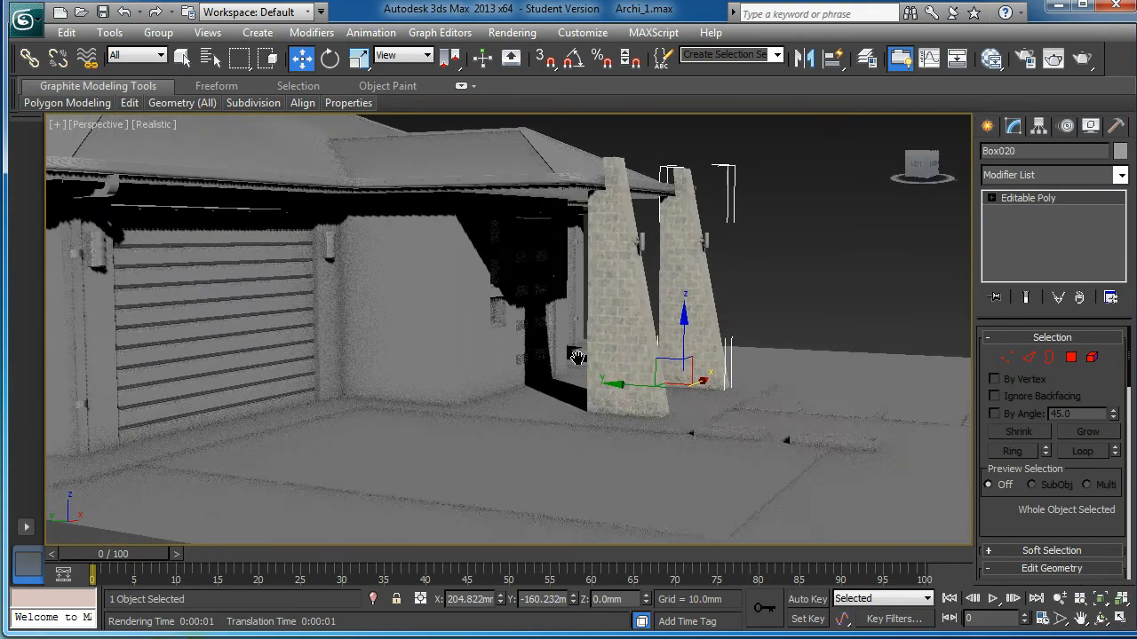
{"action": "middle_click_drag", "start_coordinate": [660, 338], "coordinate": [637, 382], "text": "alt"}
{"action": "middle_click_drag", "start_coordinate": [709, 283], "coordinate": [737, 304]}
{"action": "scroll", "coordinate": [727, 310], "scroll_direction": "up", "scroll_amount": 5}
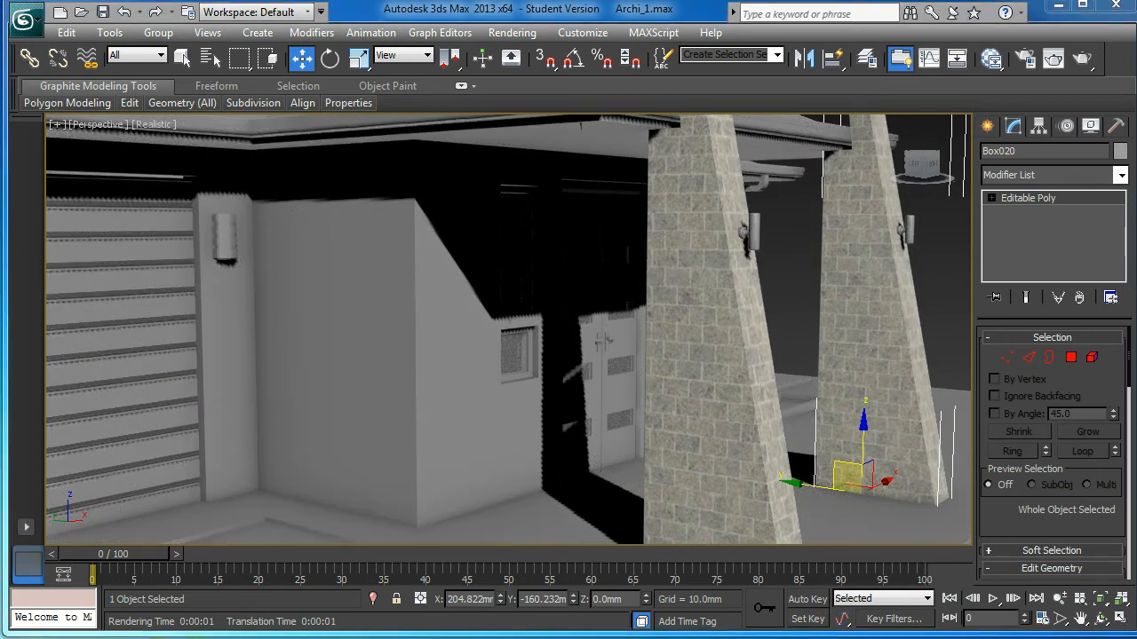
{"action": "key", "text": "alt+Tab"}
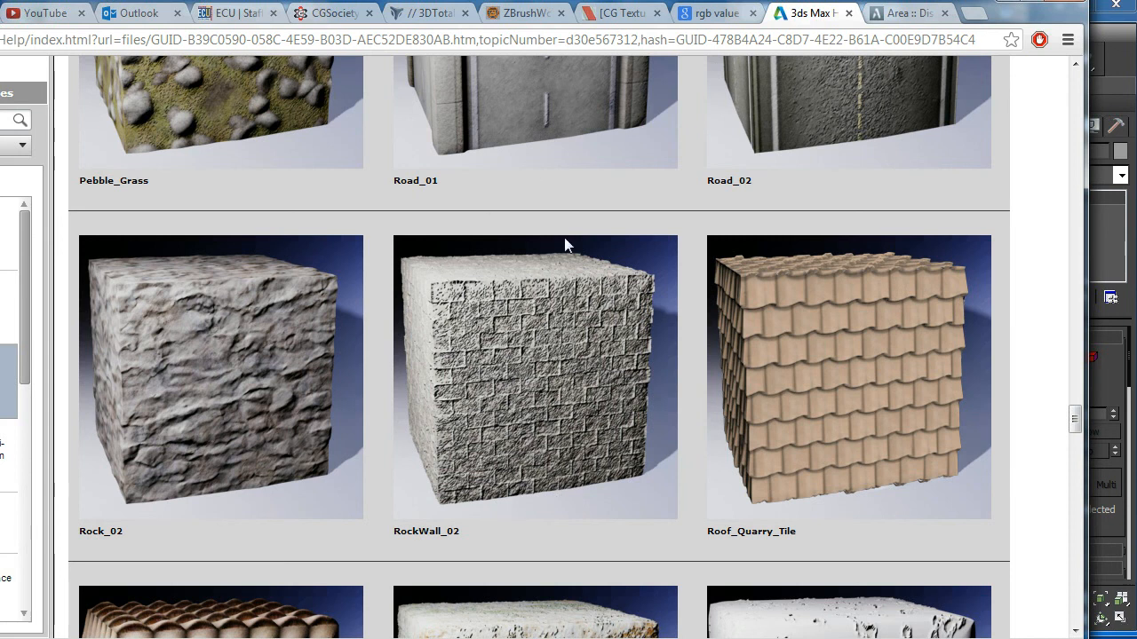
Step: Compare the RockWall_02 thumbnail in Chrome, minimize the browser, and reopen the Slate Material Editor with M
{"action": "left_click_drag", "start_coordinate": [676, 4], "coordinate": [422, 3]}
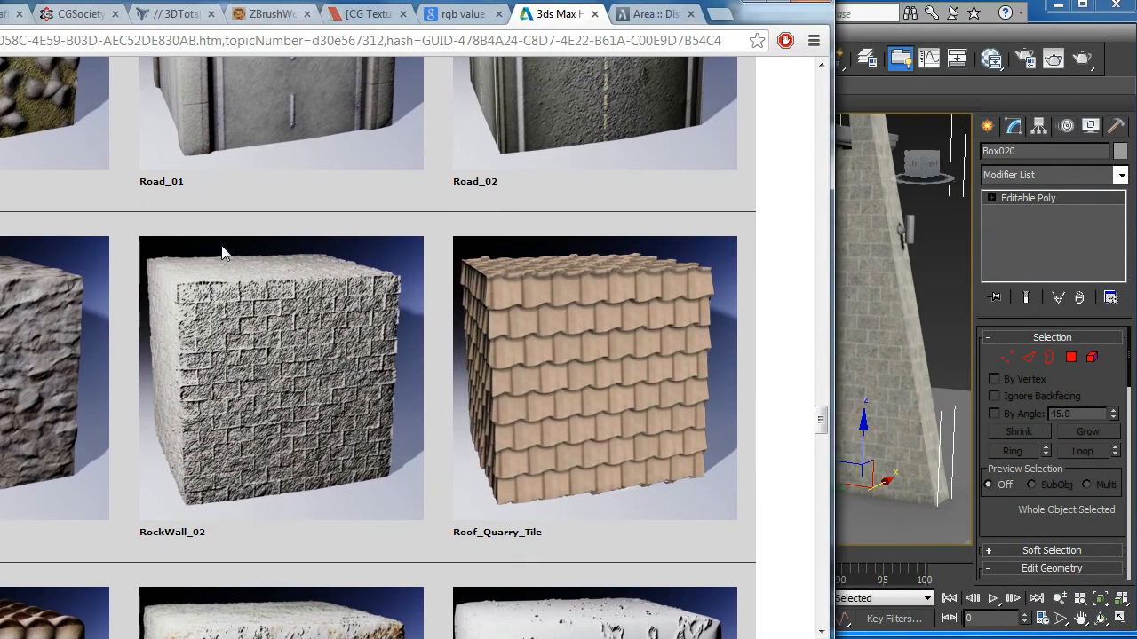
{"action": "left_click", "coordinate": [742, 3]}
{"action": "scroll", "coordinate": [605, 357], "scroll_direction": "down", "scroll_amount": 1}
{"action": "key", "text": "m"}
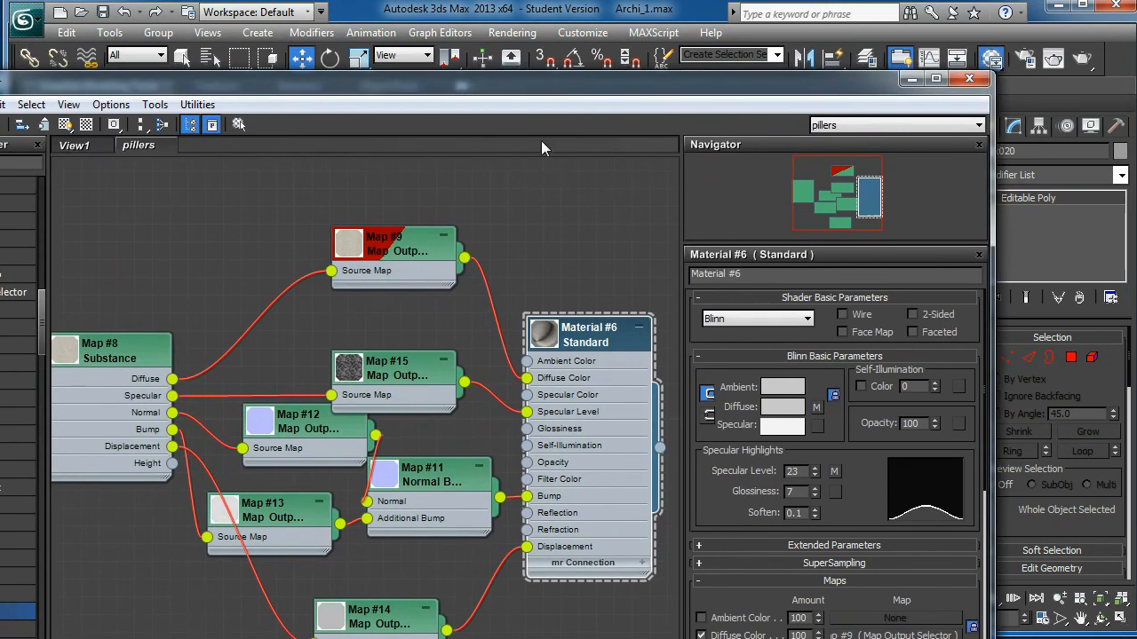
Step: Insert a Color Correction map (Map #16) between Map #9 and Material #6's Diffuse
{"action": "left_click_drag", "start_coordinate": [552, 97], "coordinate": [746, 52]}
{"action": "left_click_drag", "start_coordinate": [235, 287], "coordinate": [242, 260]}
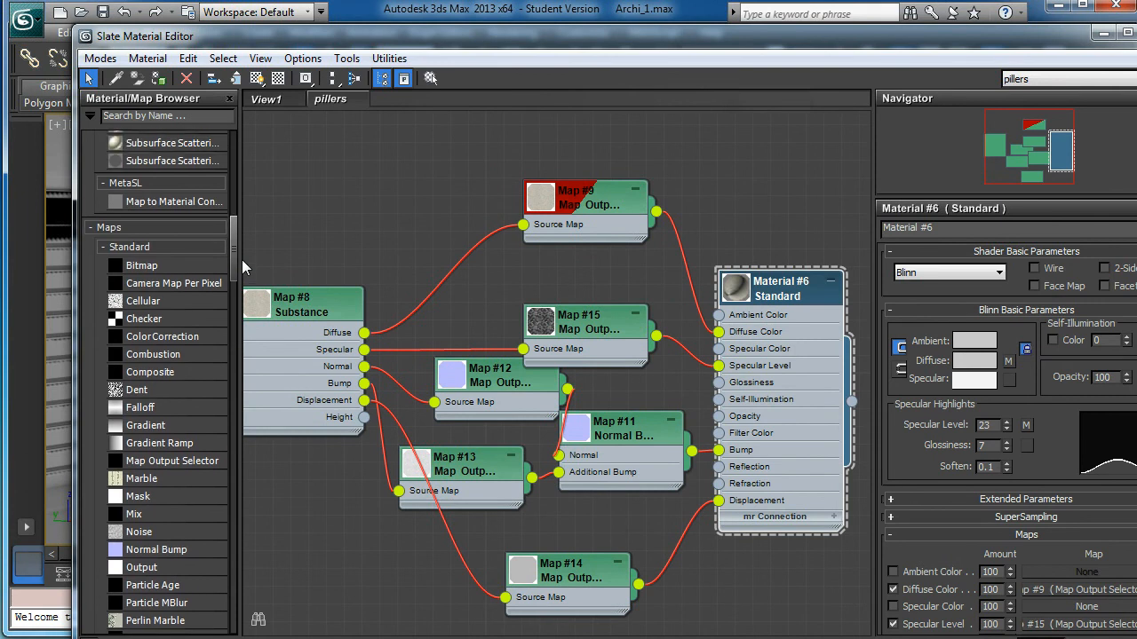
{"action": "left_click_drag", "start_coordinate": [616, 208], "coordinate": [507, 229]}
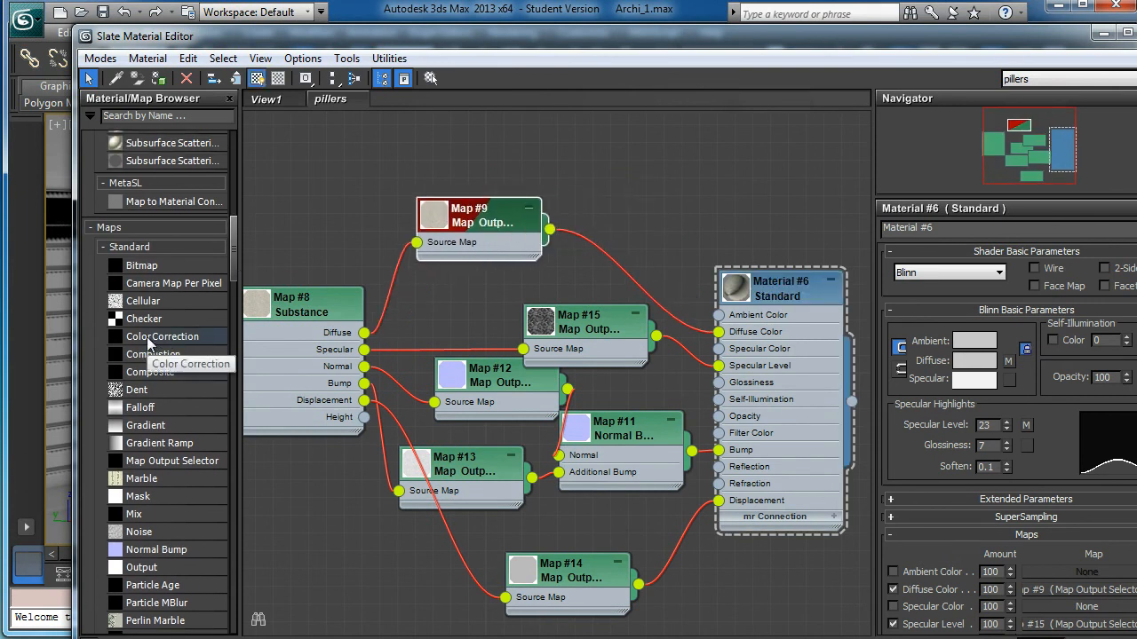
{"action": "left_click_drag", "start_coordinate": [149, 345], "coordinate": [617, 254]}
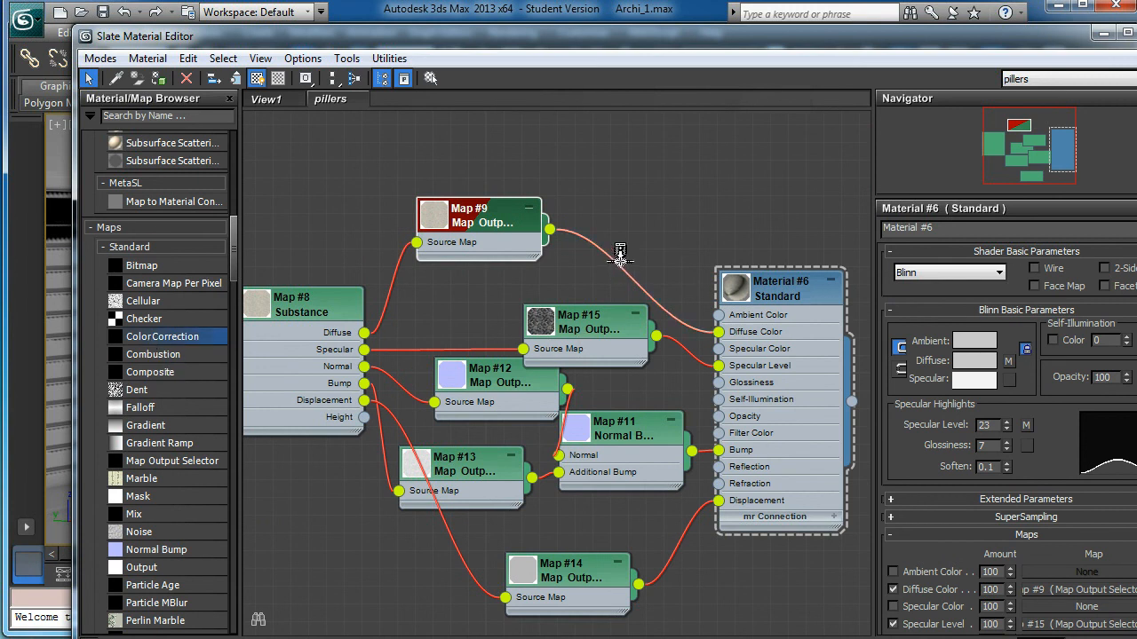
{"action": "left_click_drag", "start_coordinate": [396, 267], "coordinate": [467, 249]}
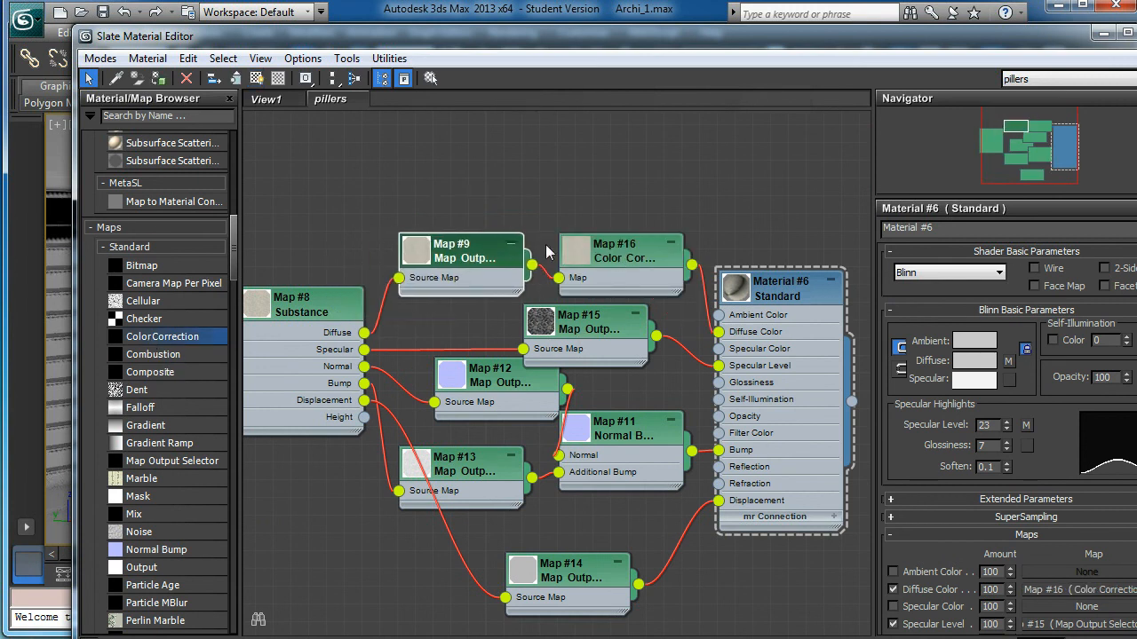
{"action": "left_click", "coordinate": [622, 253]}
Step: Set Map #16's Lightness to Advanced with RGB gamma 0.44
{"action": "left_click_drag", "start_coordinate": [768, 33], "coordinate": [384, 0]}
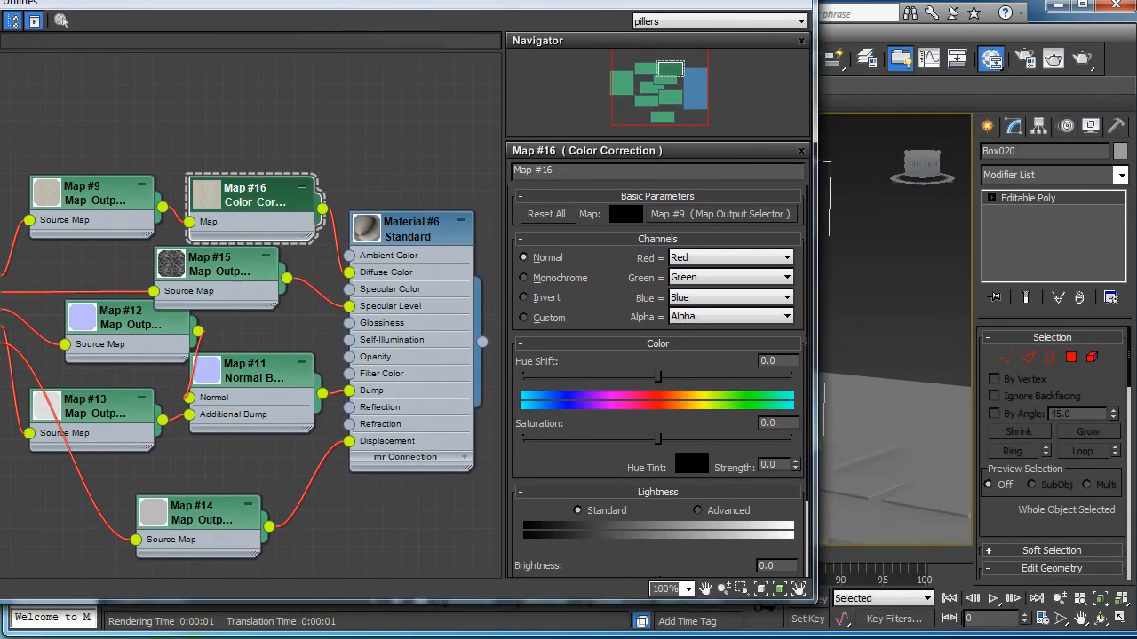
{"action": "left_click_drag", "start_coordinate": [614, 450], "coordinate": [611, 402]}
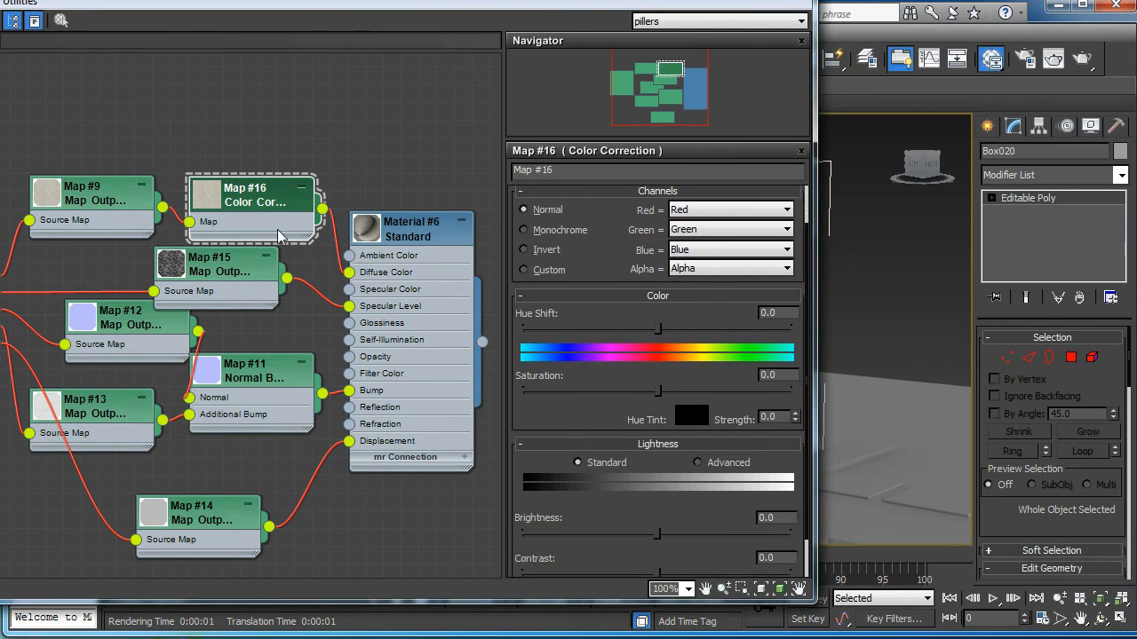
{"action": "left_click_drag", "start_coordinate": [233, 193], "coordinate": [233, 158]}
{"action": "left_click_drag", "start_coordinate": [603, 406], "coordinate": [595, 357]}
{"action": "left_click", "coordinate": [698, 414]}
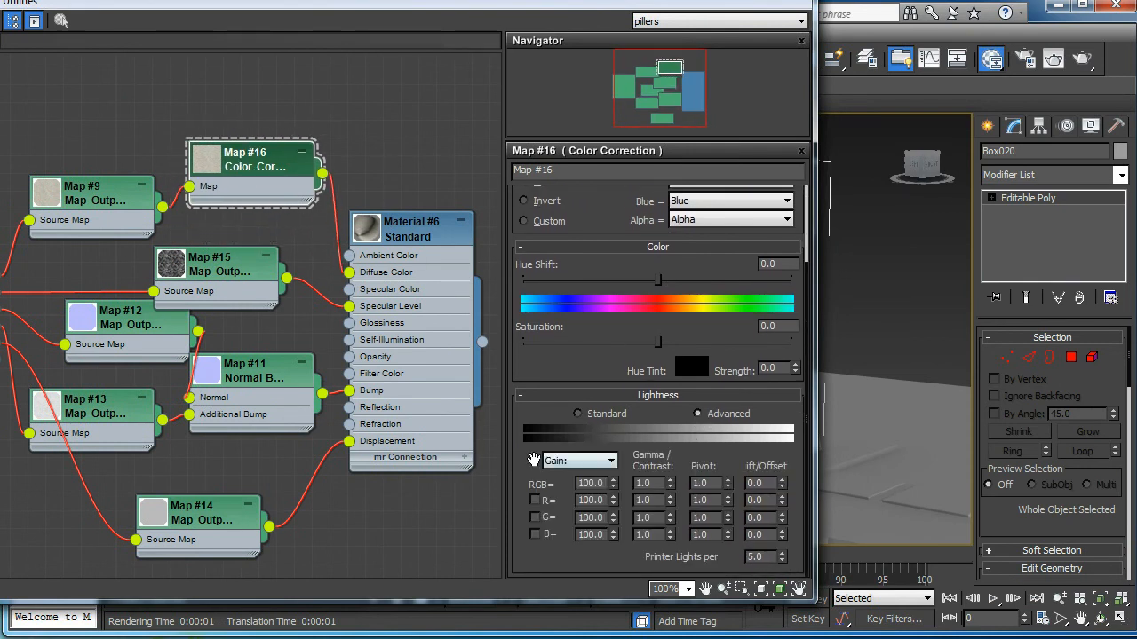
{"action": "double_click", "coordinate": [643, 484]}
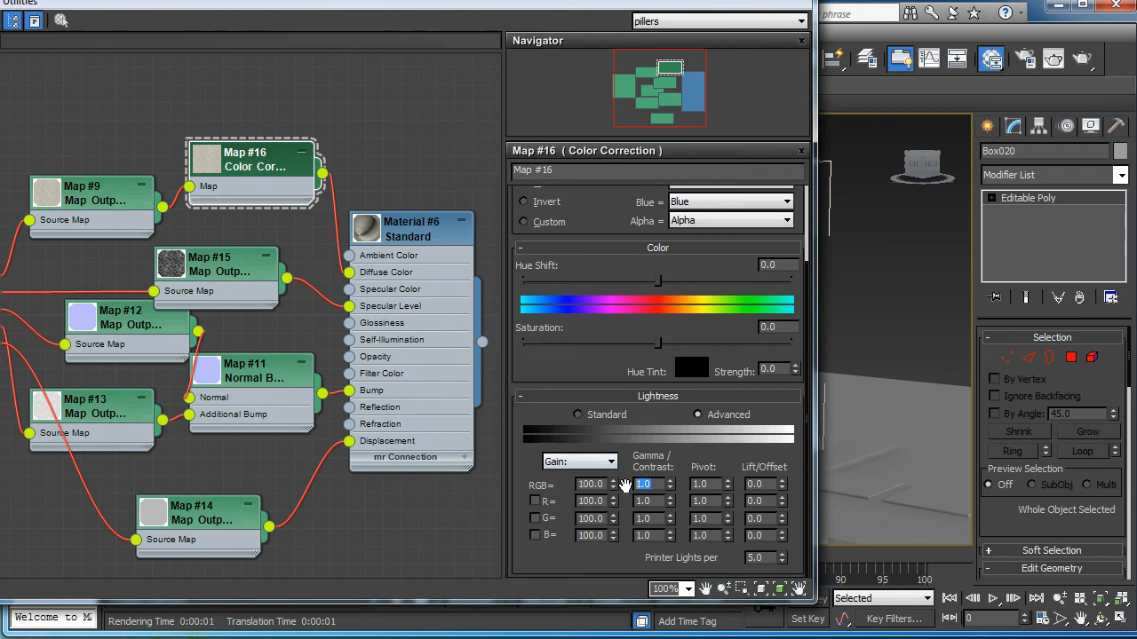
{"action": "type", "text": "0.44"}
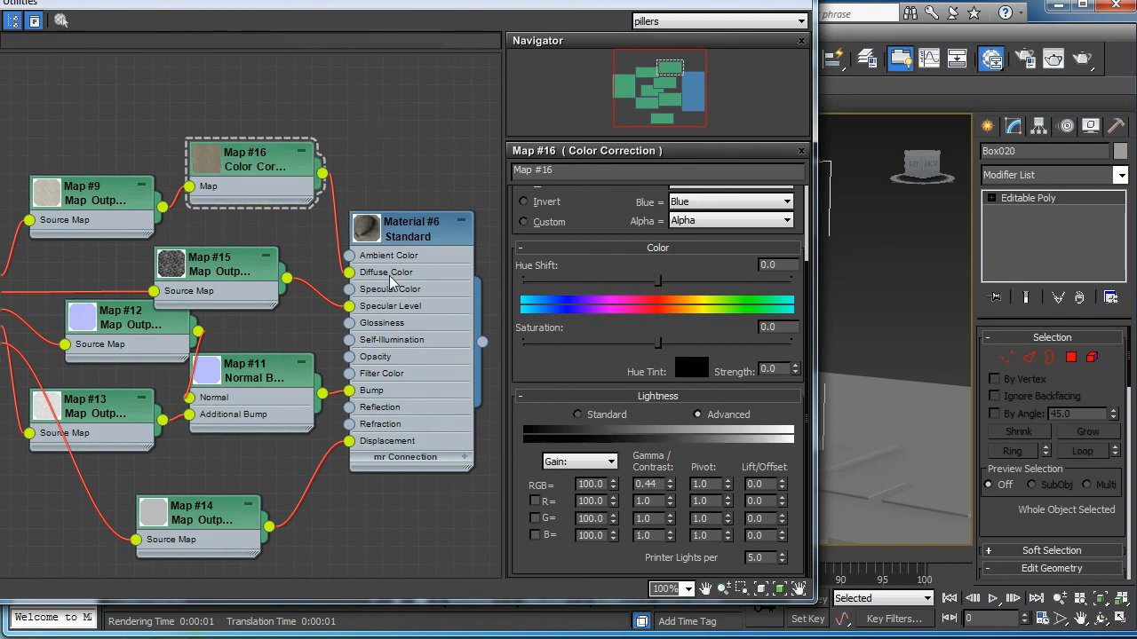
{"action": "left_click_drag", "start_coordinate": [556, 1], "coordinate": [309, 138]}
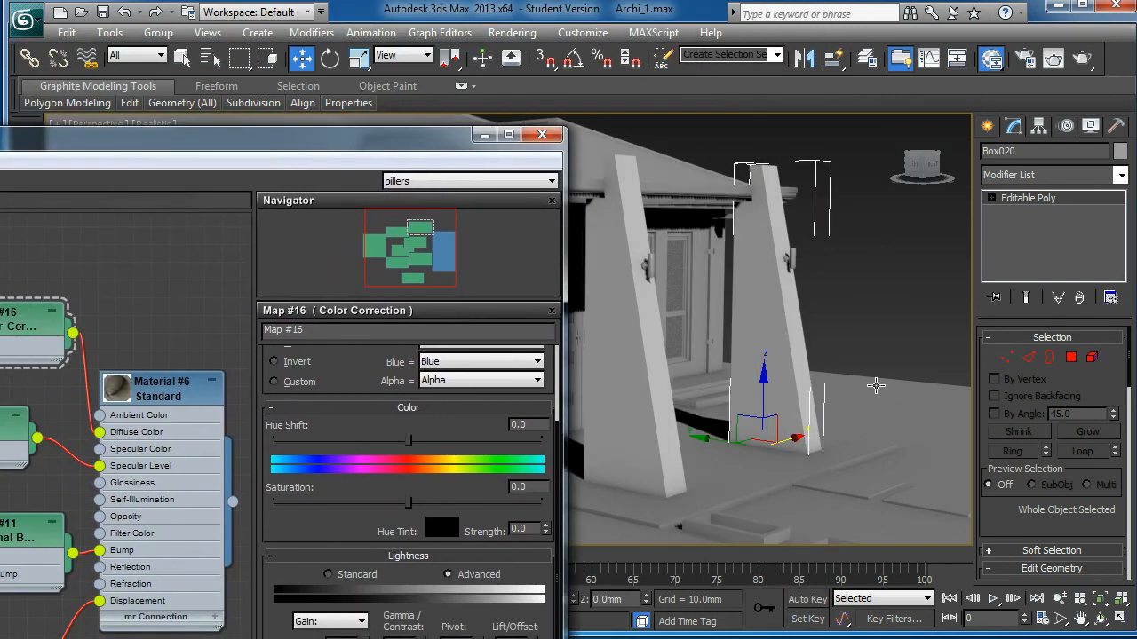
Step: Switch the perspective viewport shading to Realistic Materials with Maps
{"action": "left_click_drag", "start_coordinate": [376, 157], "coordinate": [284, 285]}
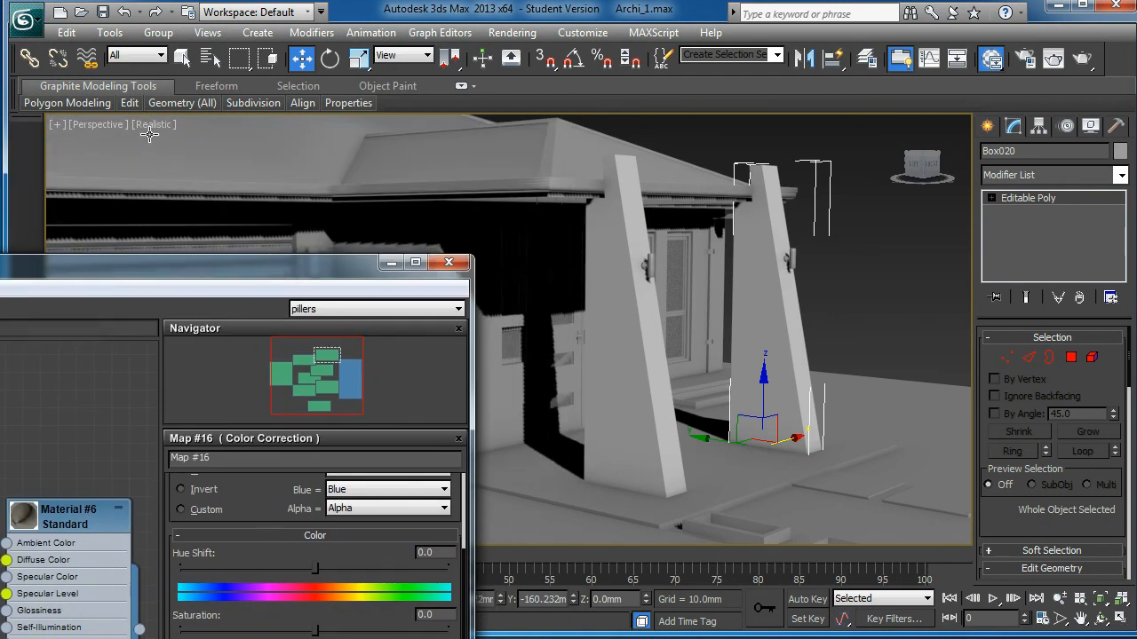
{"action": "left_click", "coordinate": [157, 126]}
{"action": "mouse_move", "coordinate": [220, 380]}
{"action": "left_click", "coordinate": [450, 466]}
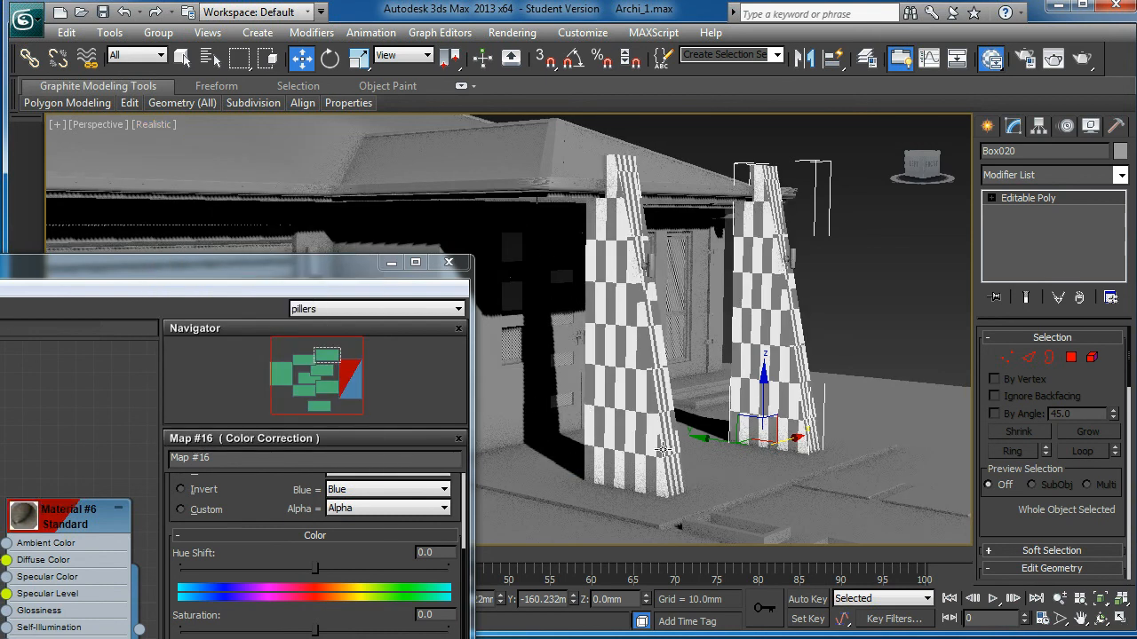
Step: Orbit around the entrance pillars to inspect the stone-brick texture
{"action": "scroll", "coordinate": [654, 391], "scroll_direction": "up", "scroll_amount": 5}
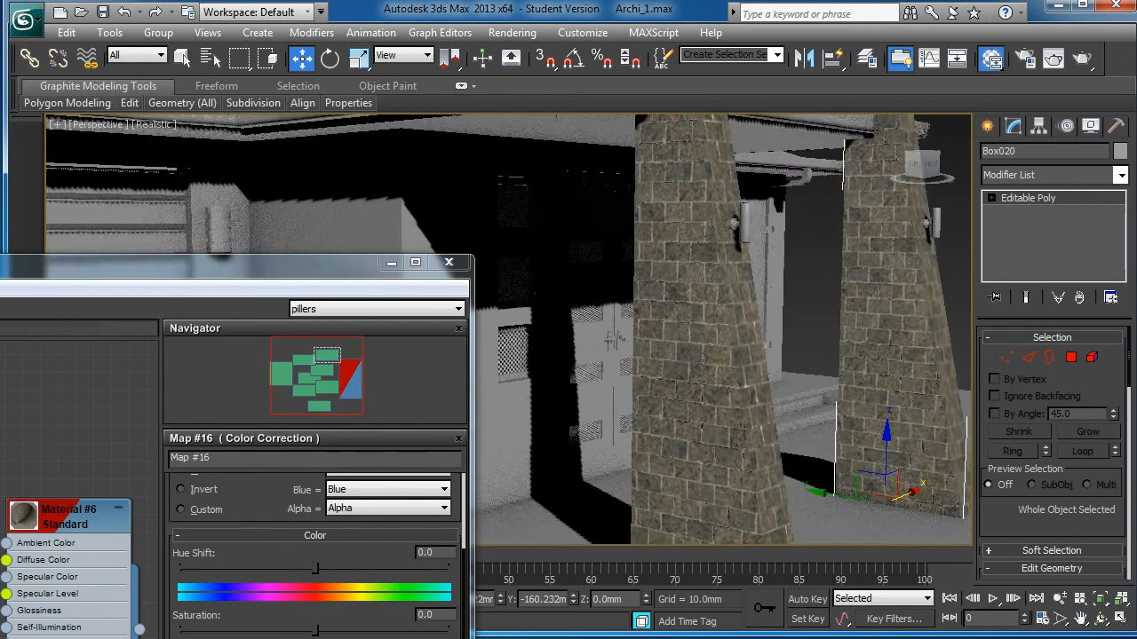
{"action": "mouse_move", "coordinate": [749, 355]}
{"action": "middle_mouse_down", "text": "alt"}
{"action": "mouse_move", "coordinate": [635, 334]}
{"action": "mouse_move", "coordinate": [740, 347]}
{"action": "mouse_move", "coordinate": [695, 264]}
{"action": "mouse_move", "coordinate": [610, 327]}
{"action": "mouse_move", "coordinate": [540, 335]}
{"action": "mouse_move", "coordinate": [729, 340]}
{"action": "middle_mouse_up", "text": "alt"}
{"action": "left_click_drag", "start_coordinate": [284, 267], "coordinate": [505, 26]}
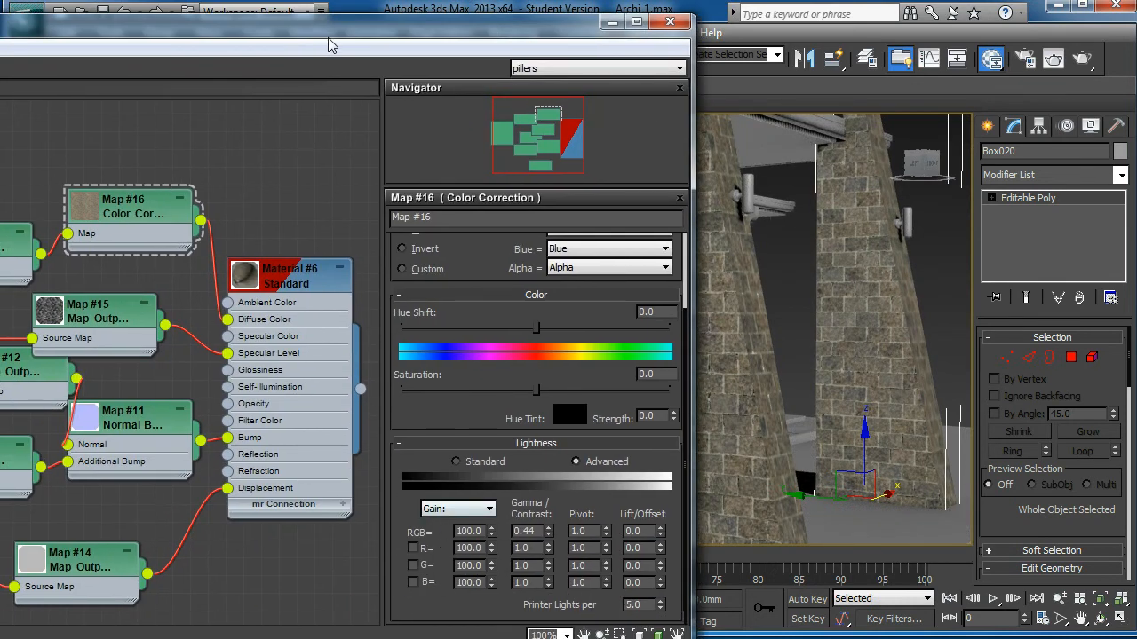
{"action": "left_click_drag", "start_coordinate": [339, 35], "coordinate": [398, 0]}
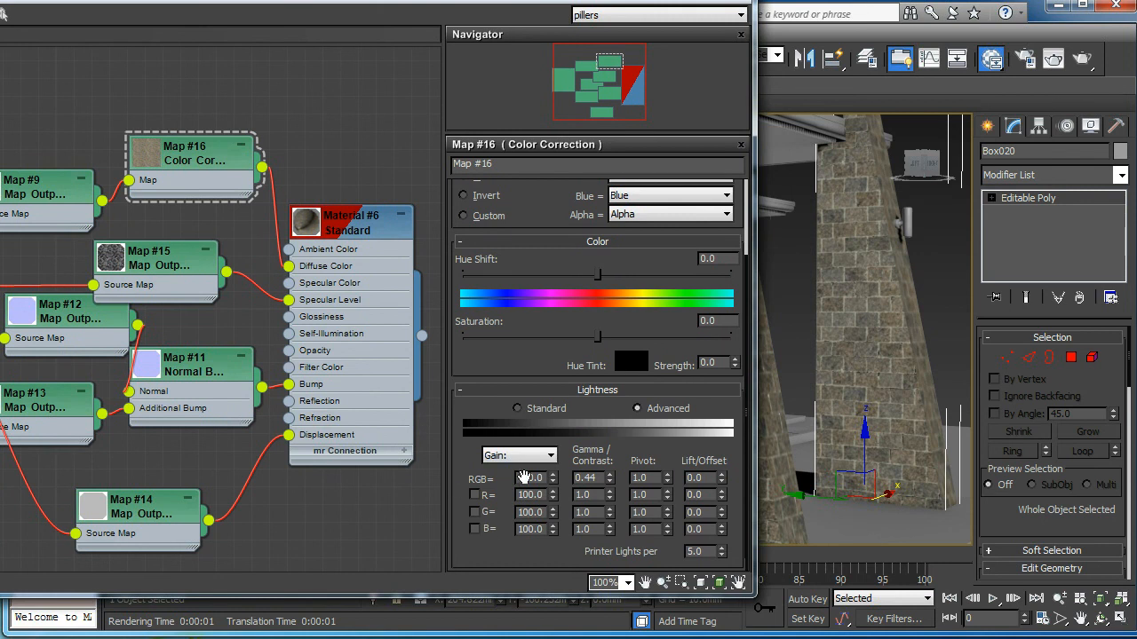
{"action": "left_click", "coordinate": [474, 495]}
{"action": "left_click", "coordinate": [476, 497]}
{"action": "left_click_drag", "start_coordinate": [524, 1], "coordinate": [2, 213]}
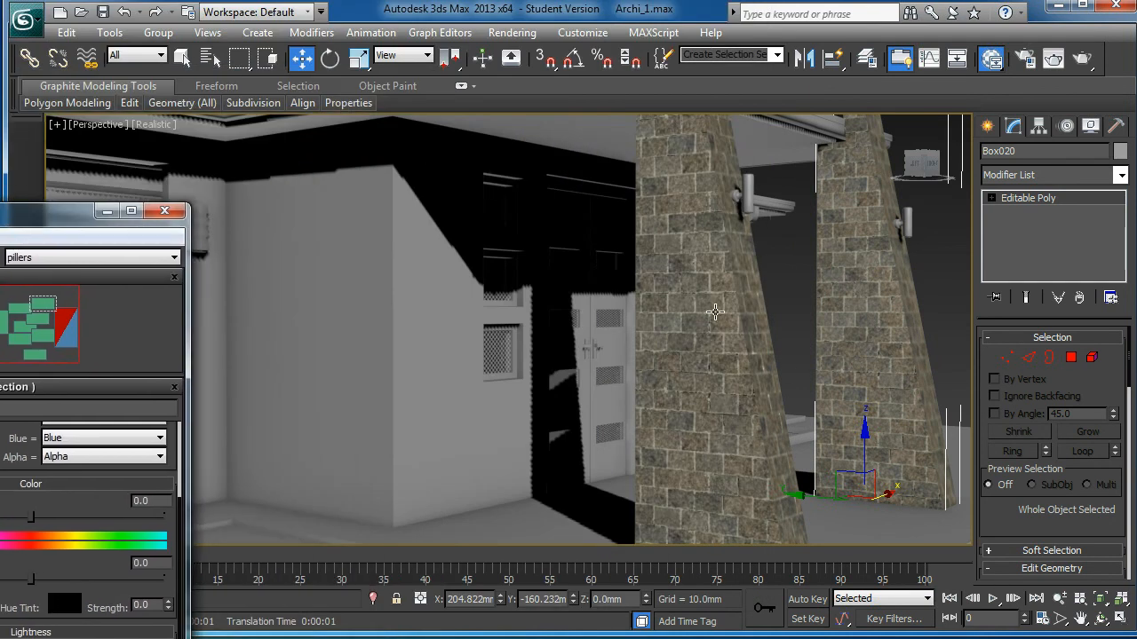
{"action": "scroll", "coordinate": [694, 319], "scroll_direction": "down", "scroll_amount": 2}
{"action": "middle_click_drag", "start_coordinate": [695, 319], "coordinate": [631, 319]}
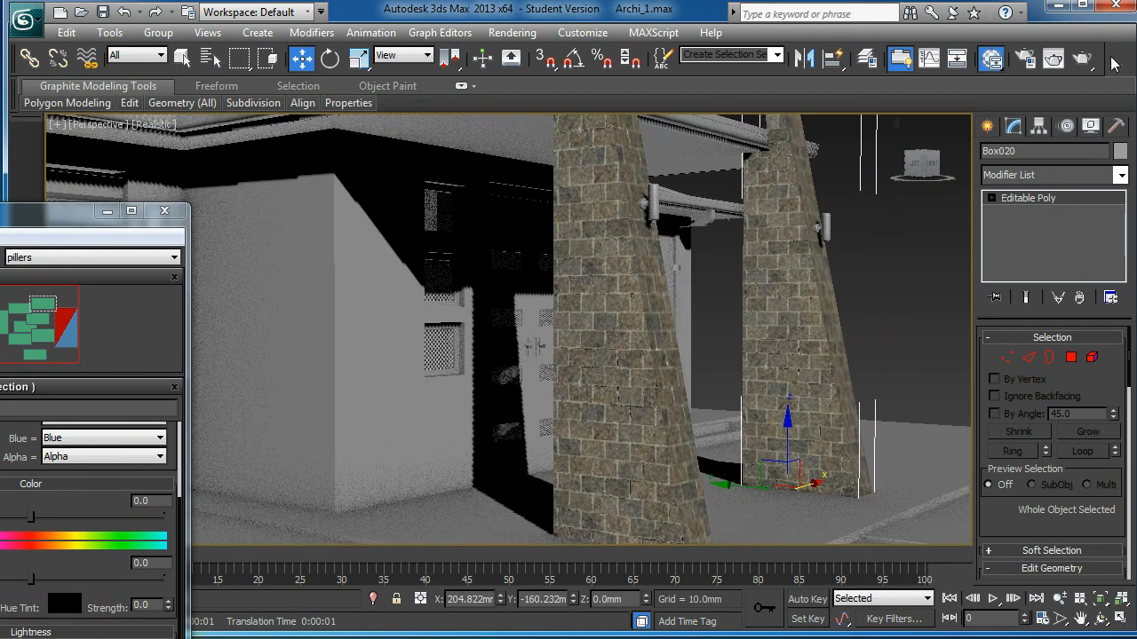
{"action": "left_click", "coordinate": [1082, 59]}
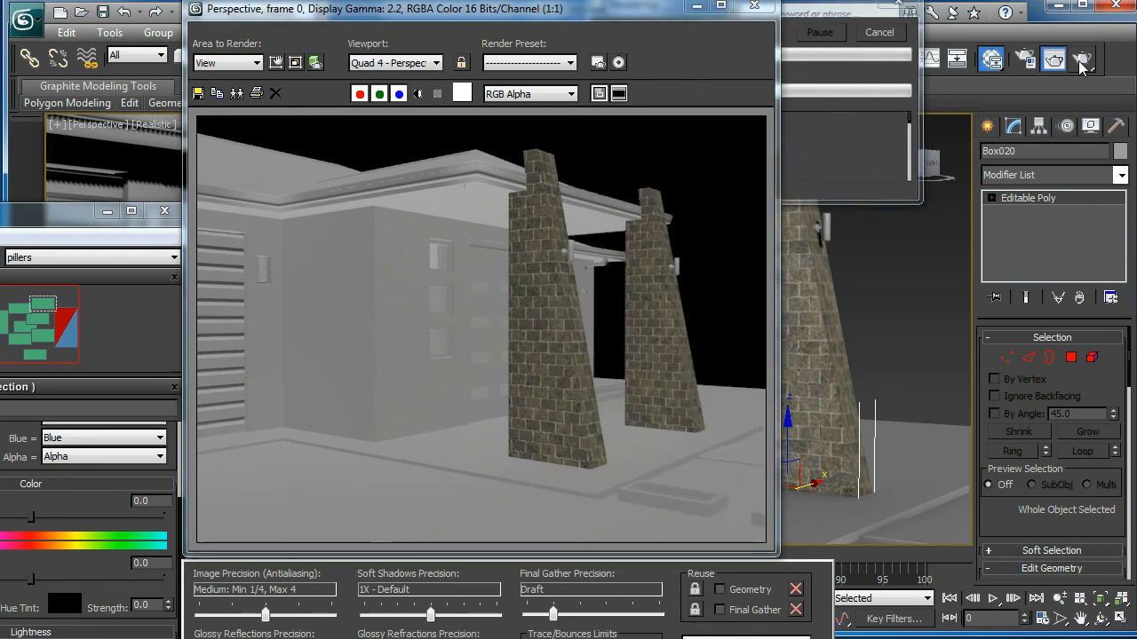
{"action": "left_click", "coordinate": [754, 5]}
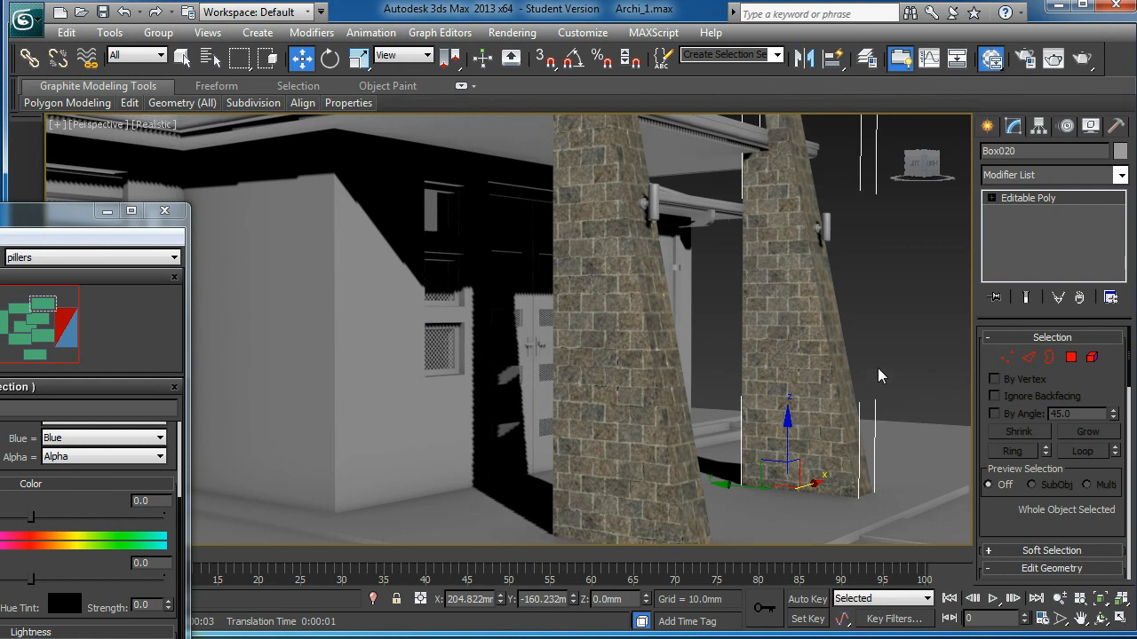
{"action": "scroll", "coordinate": [729, 395], "scroll_direction": "down", "scroll_amount": 2}
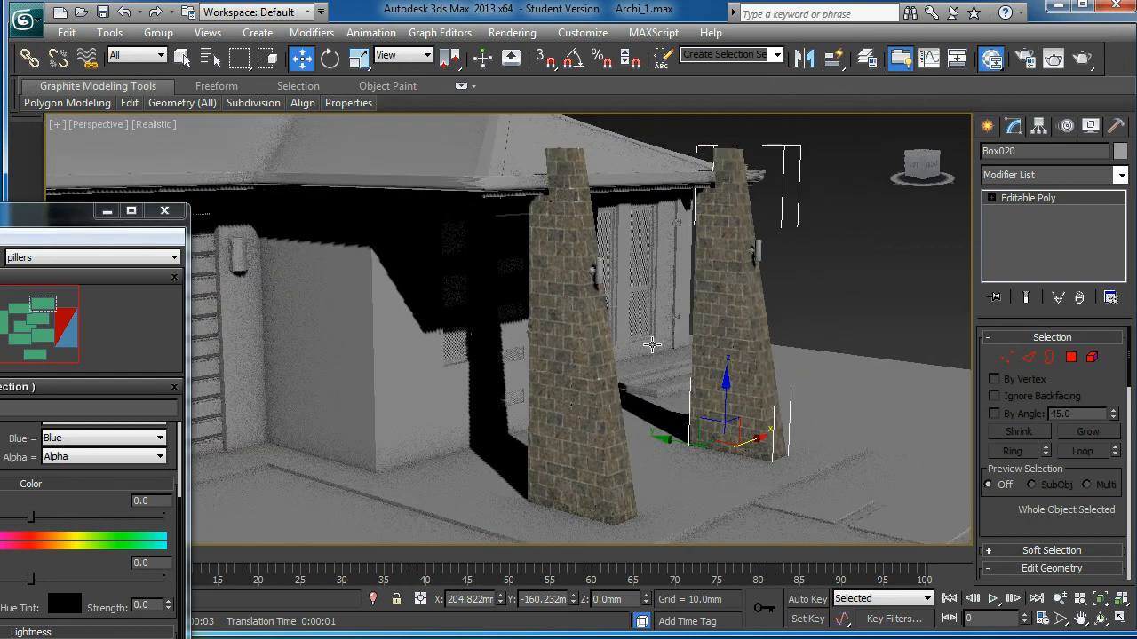